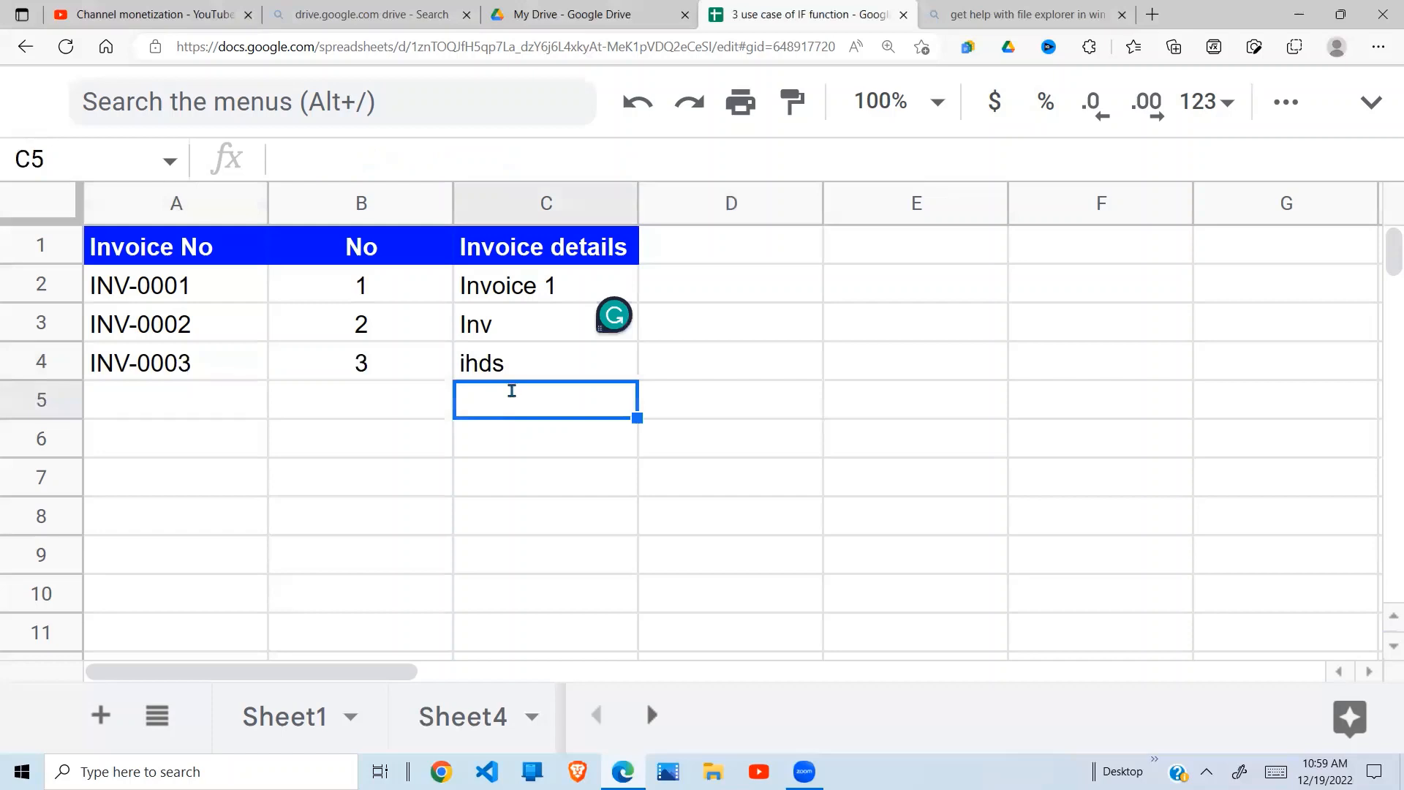
- Enter "uuh" in cell C5 and clear the invoice details from C4:C5
type("uuh")
key("Return")
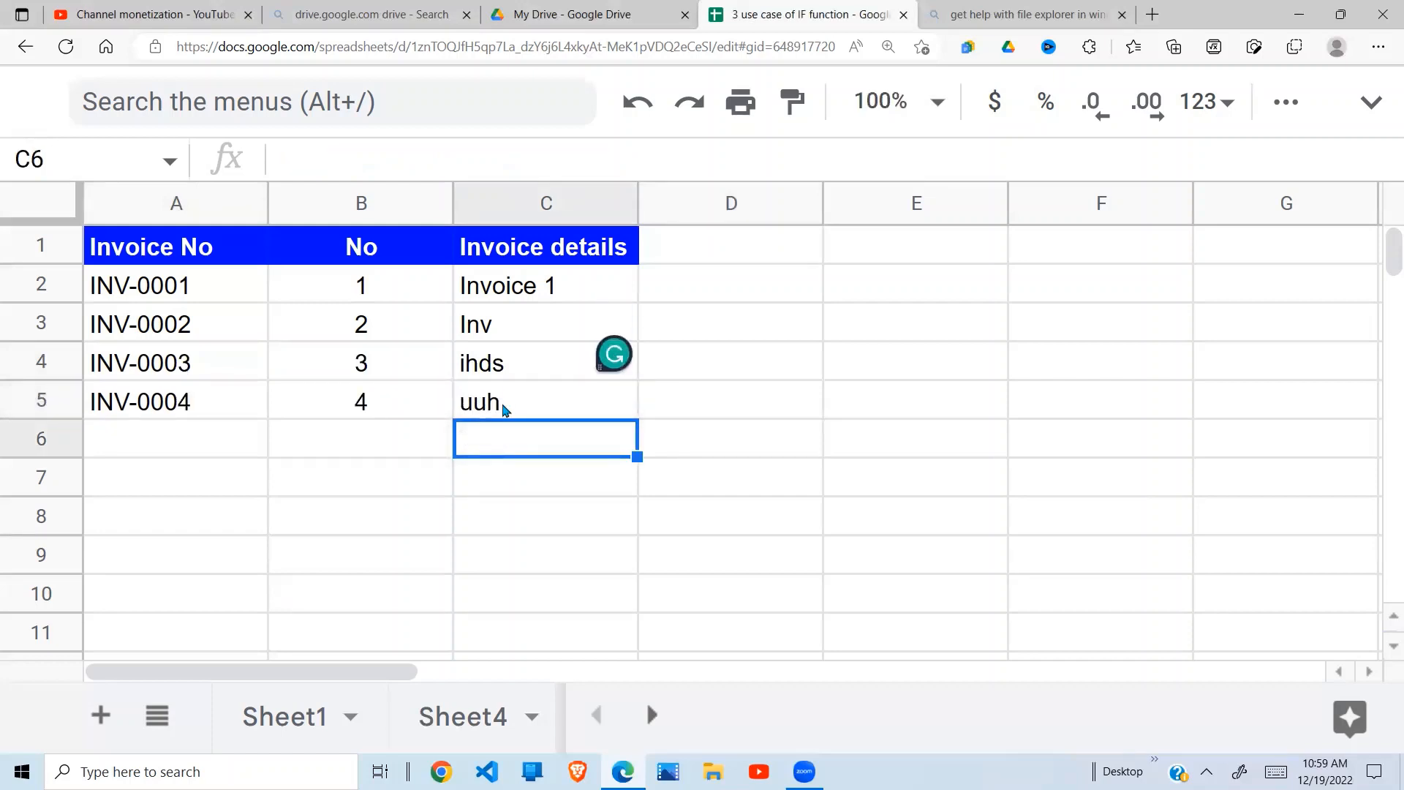
left_click(503, 410)
left_click_drag(507, 361, 508, 422)
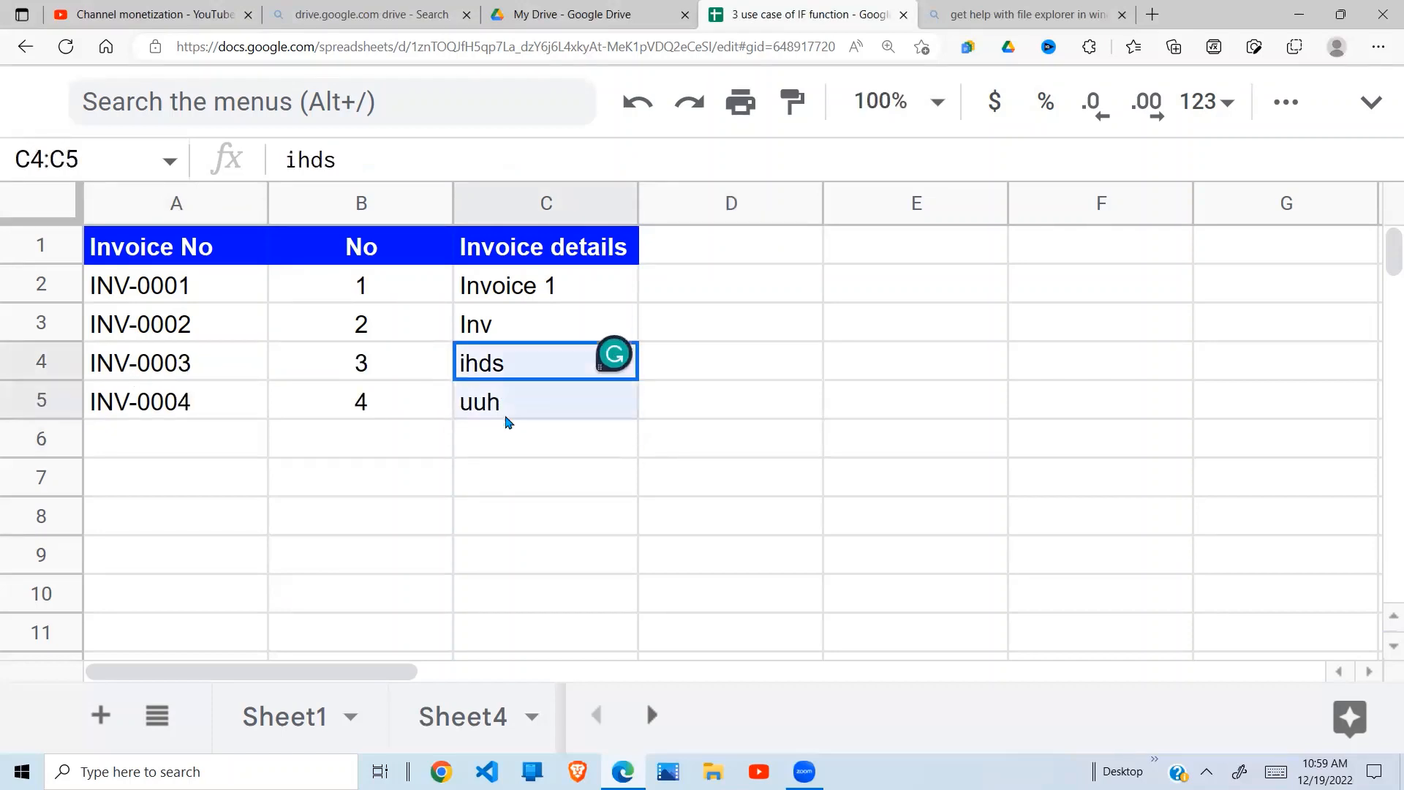
key("Delete")
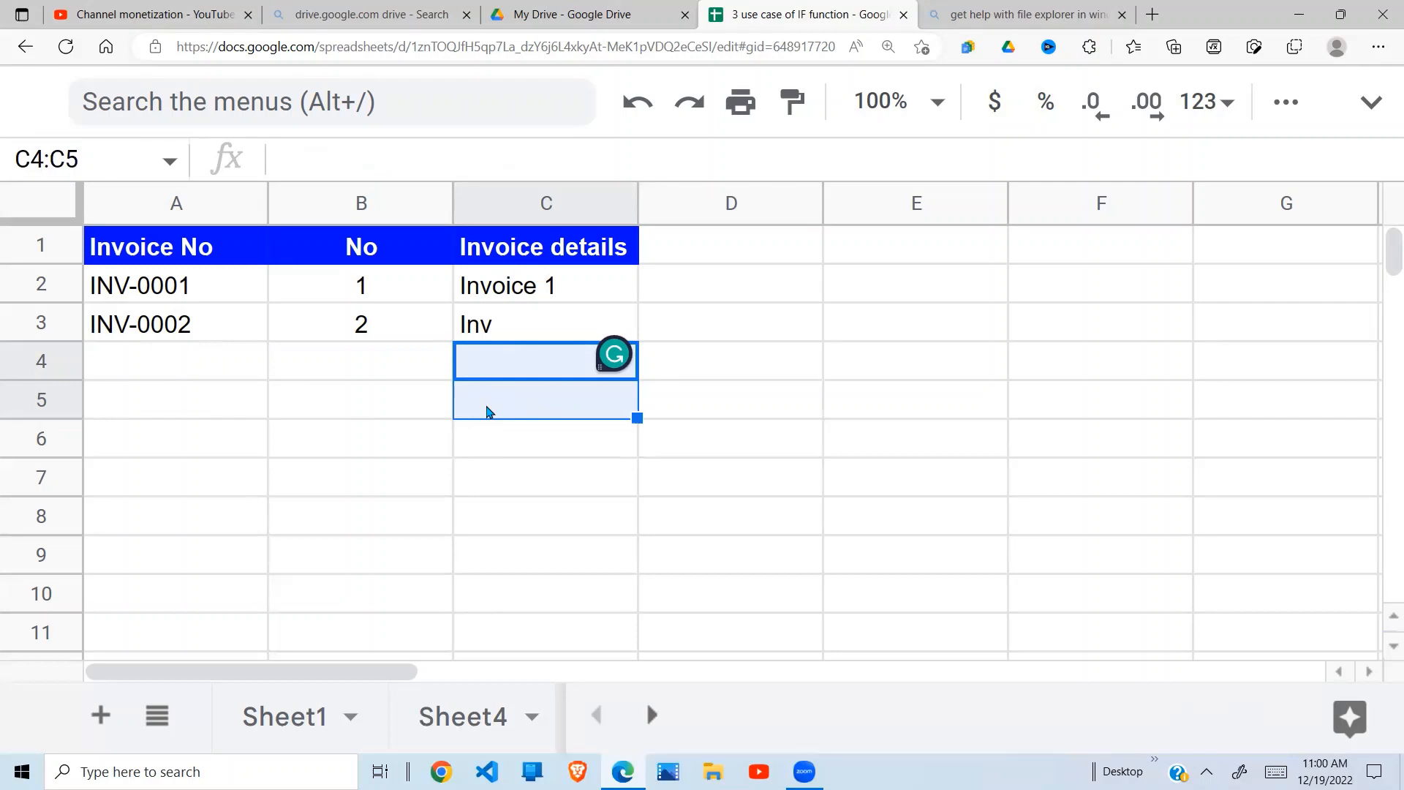
- Open Sheet6 and enter "Invoice details" in cell C2 under the Invoice details header
left_click(653, 715)
left_click(476, 726)
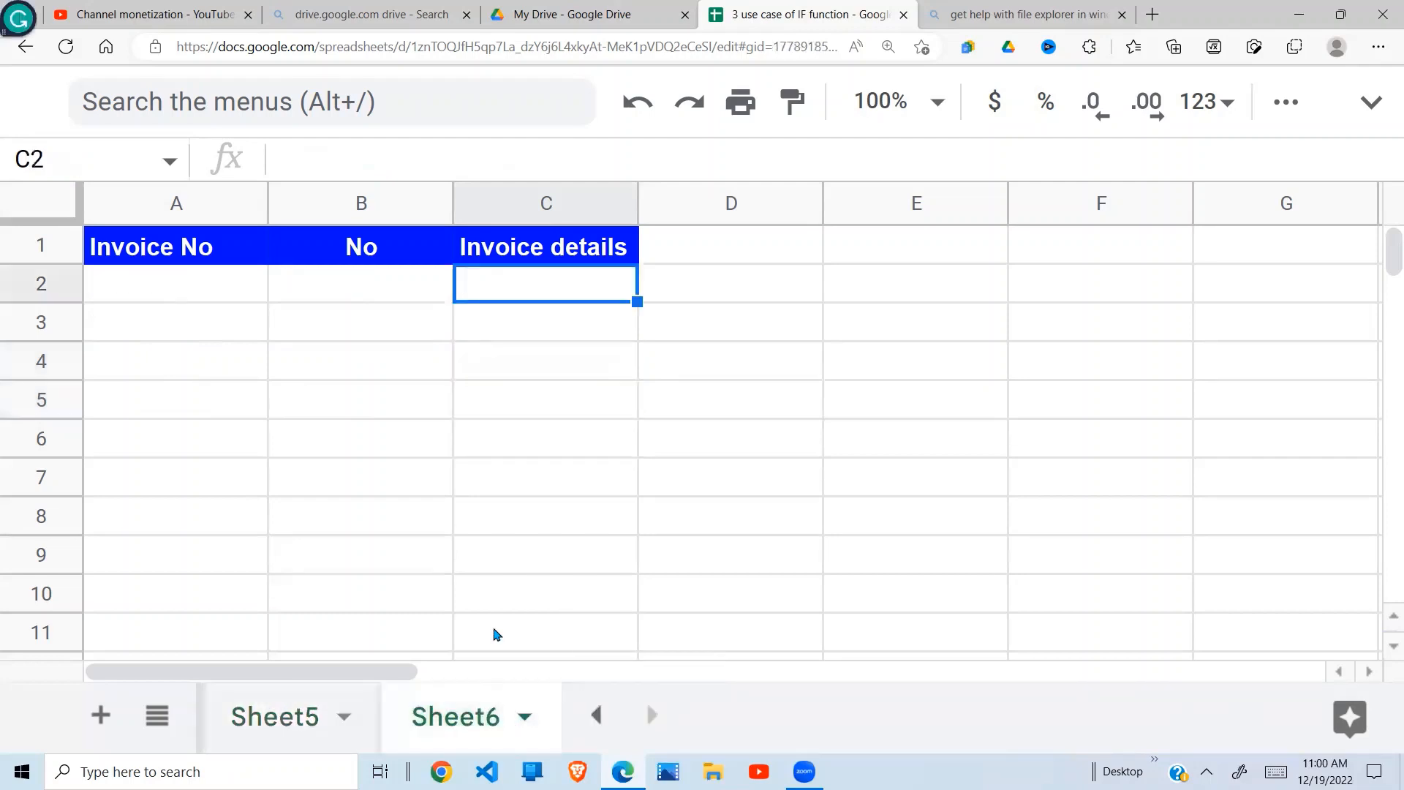
left_click(494, 567)
left_click(279, 345)
left_click_drag(164, 284, 533, 367)
left_click(552, 283)
type("In")
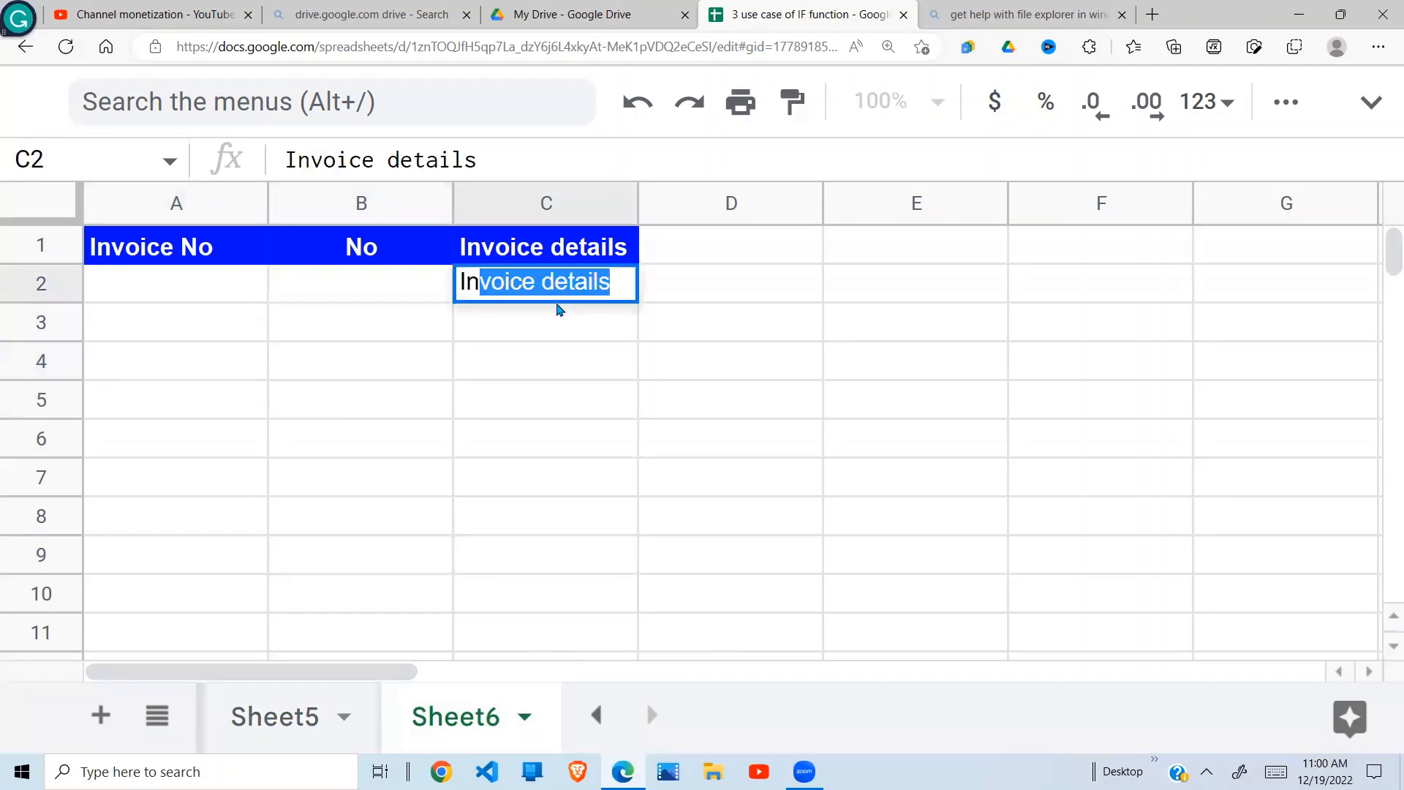
key("Return")
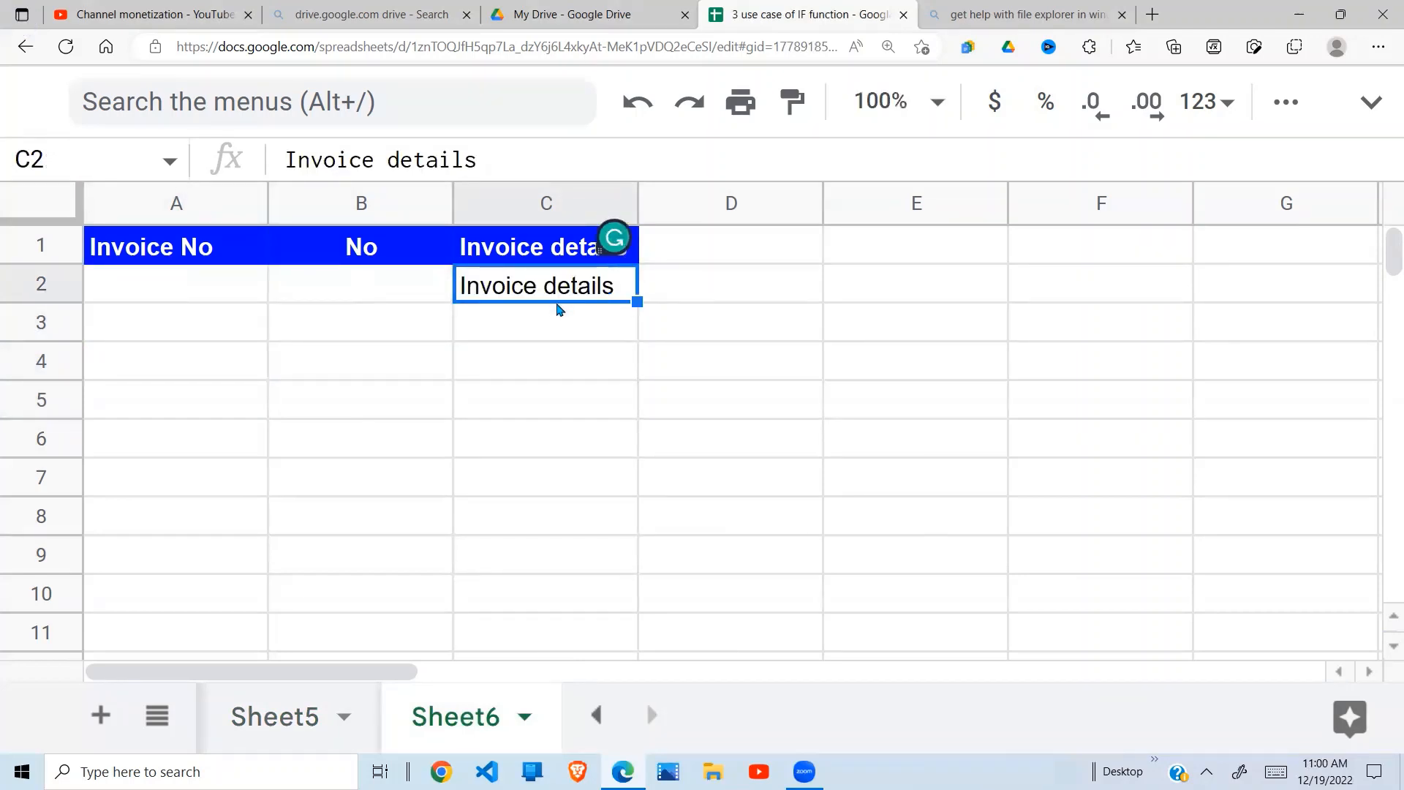
key("Return")
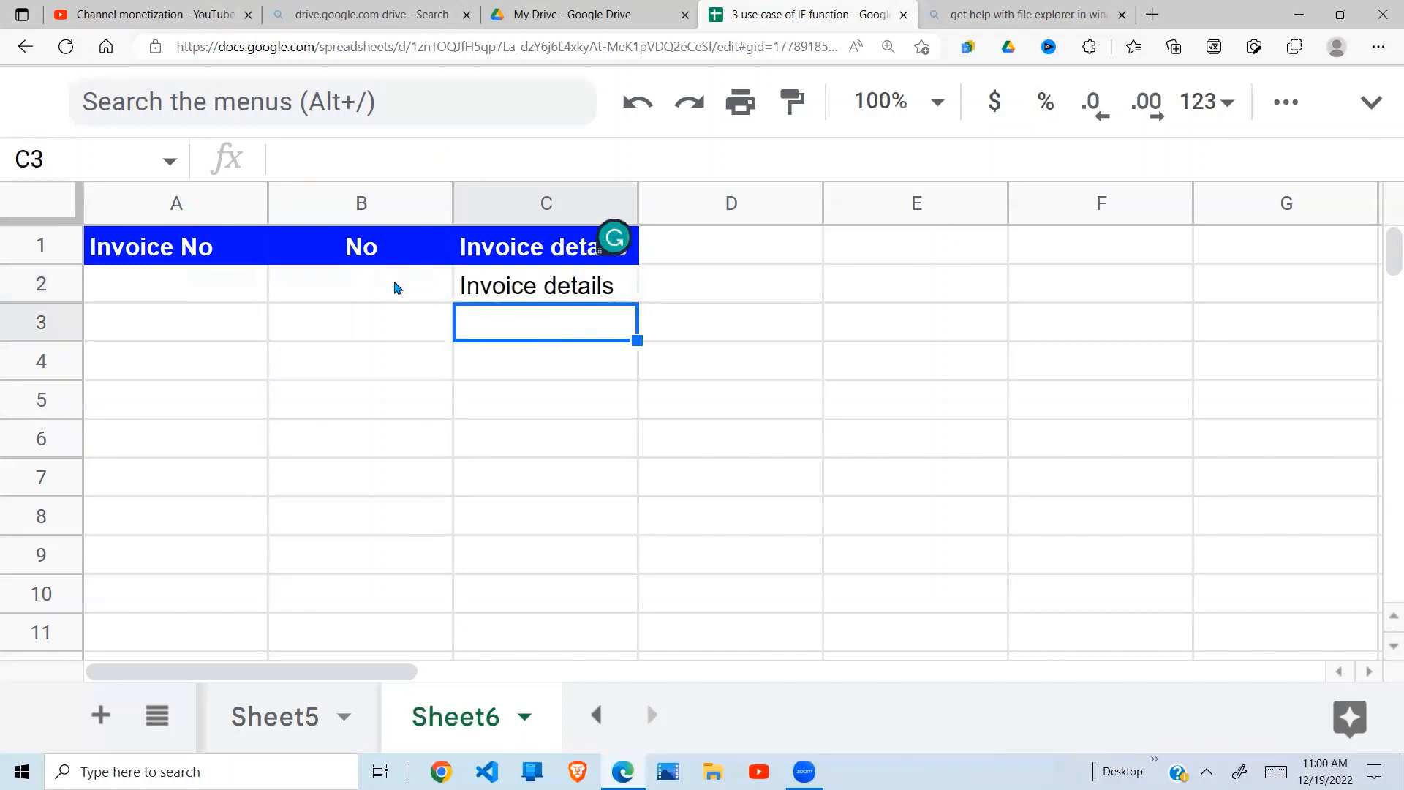
- Enter the formula =row() in cell B2 of the No column
left_click(401, 288)
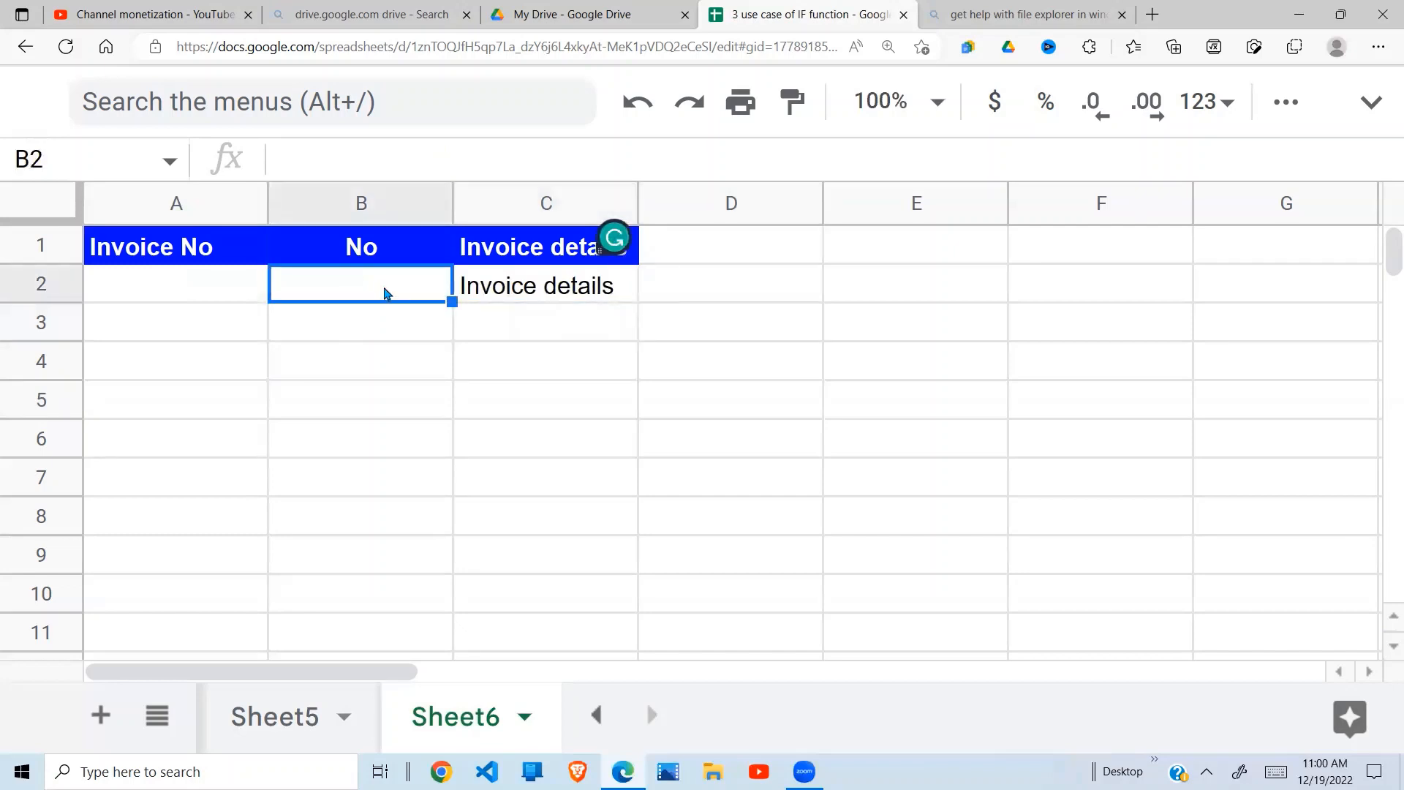
type("Ro")
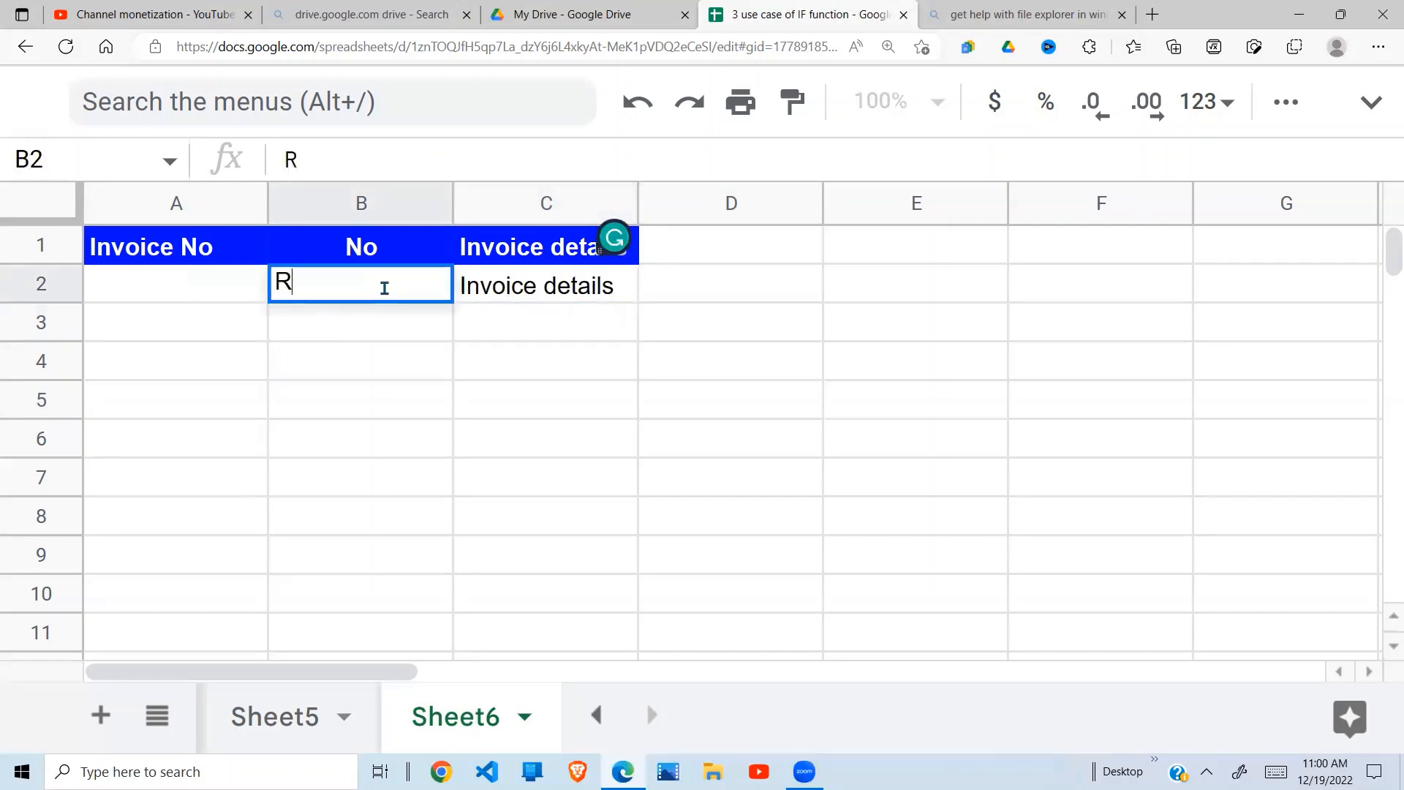
key("BackSpace")
key("BackSpace")
type("=")
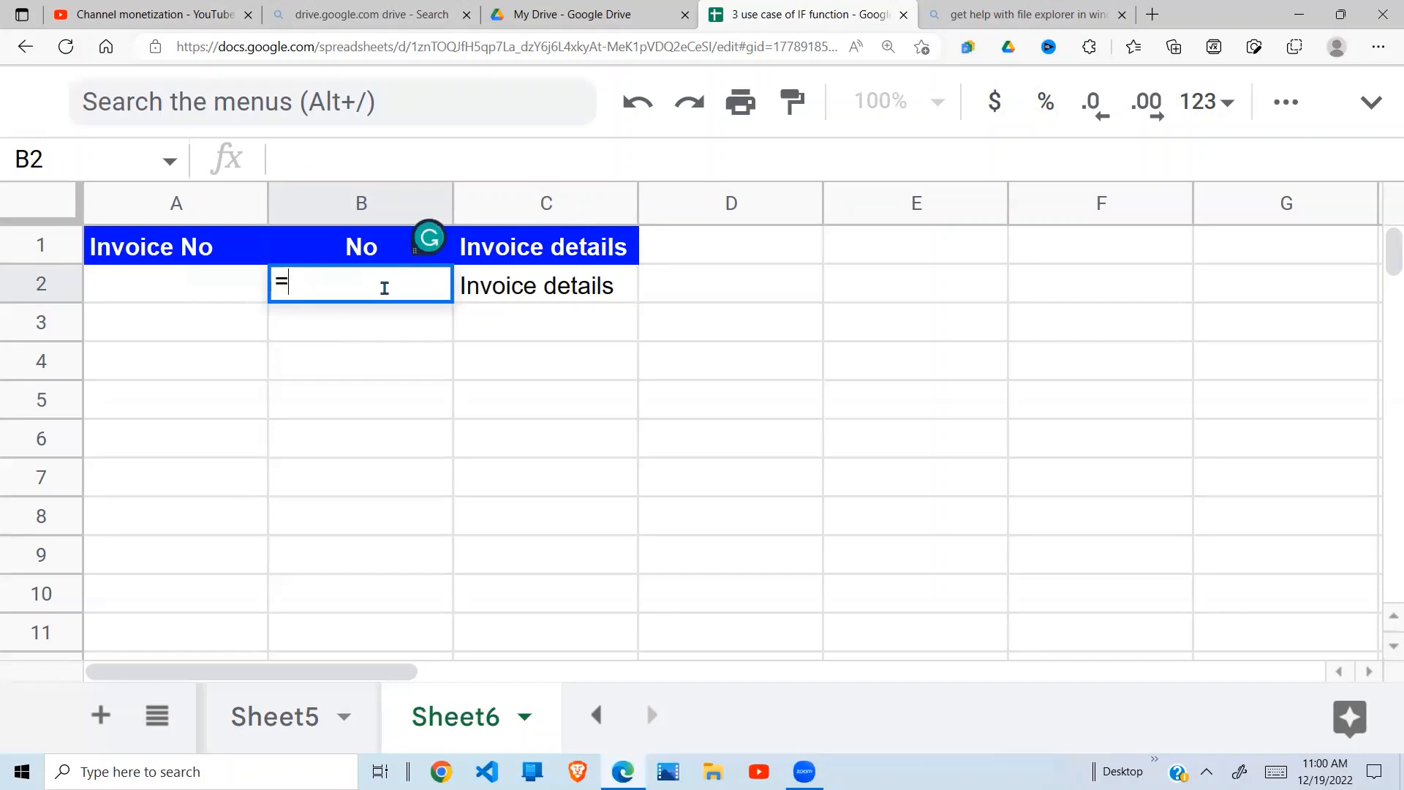
type("row()")
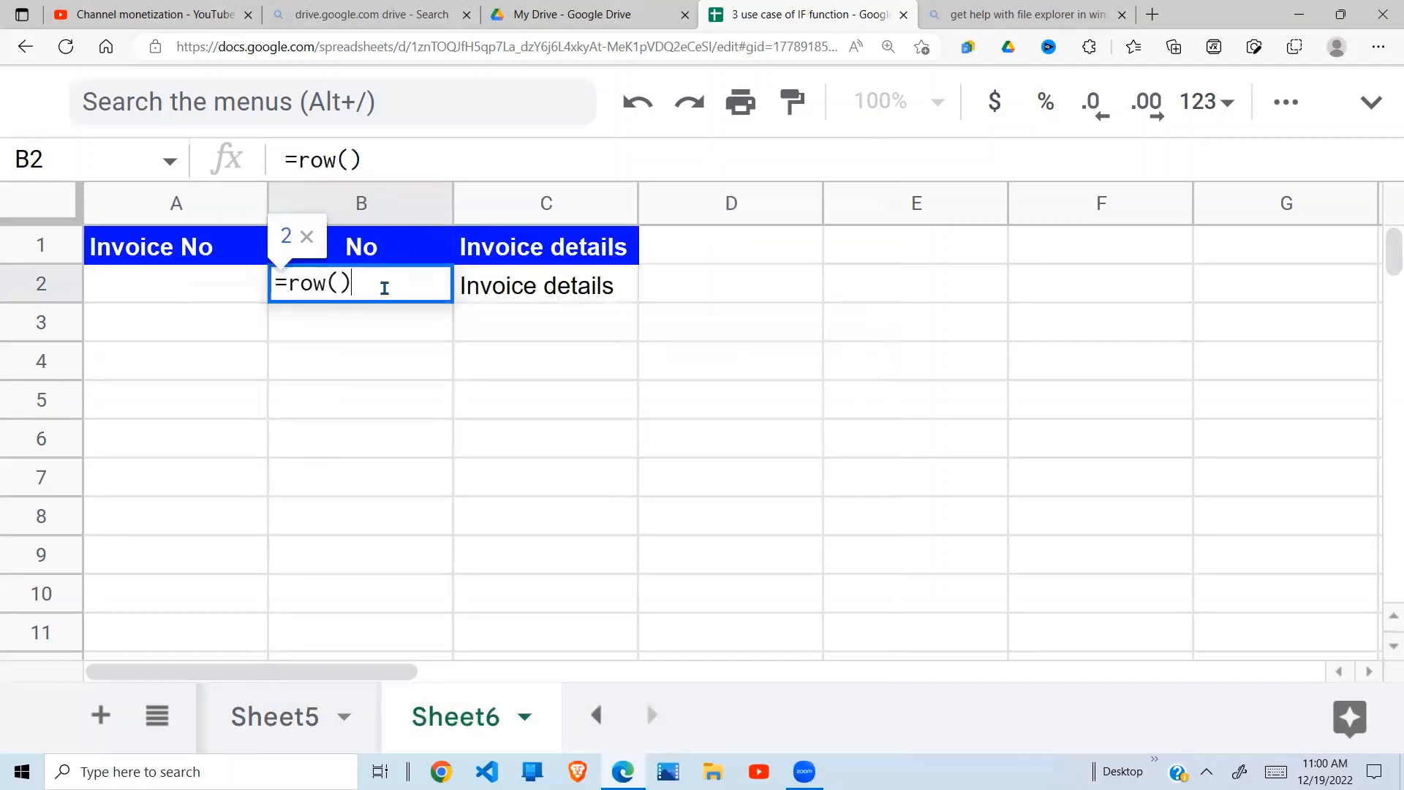
key("Return")
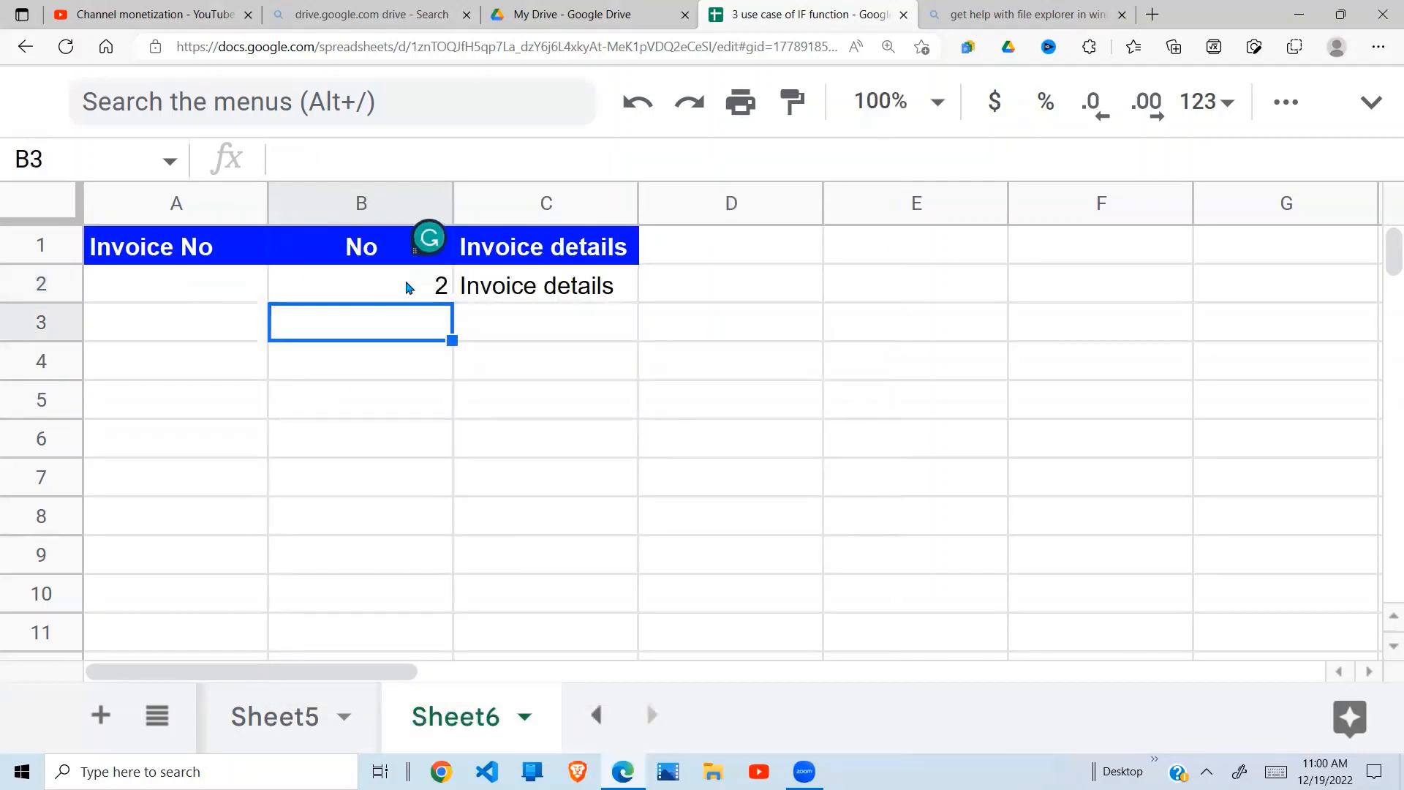
- Center the contents of the whole No column horizontally
left_click(399, 286)
left_click(372, 208)
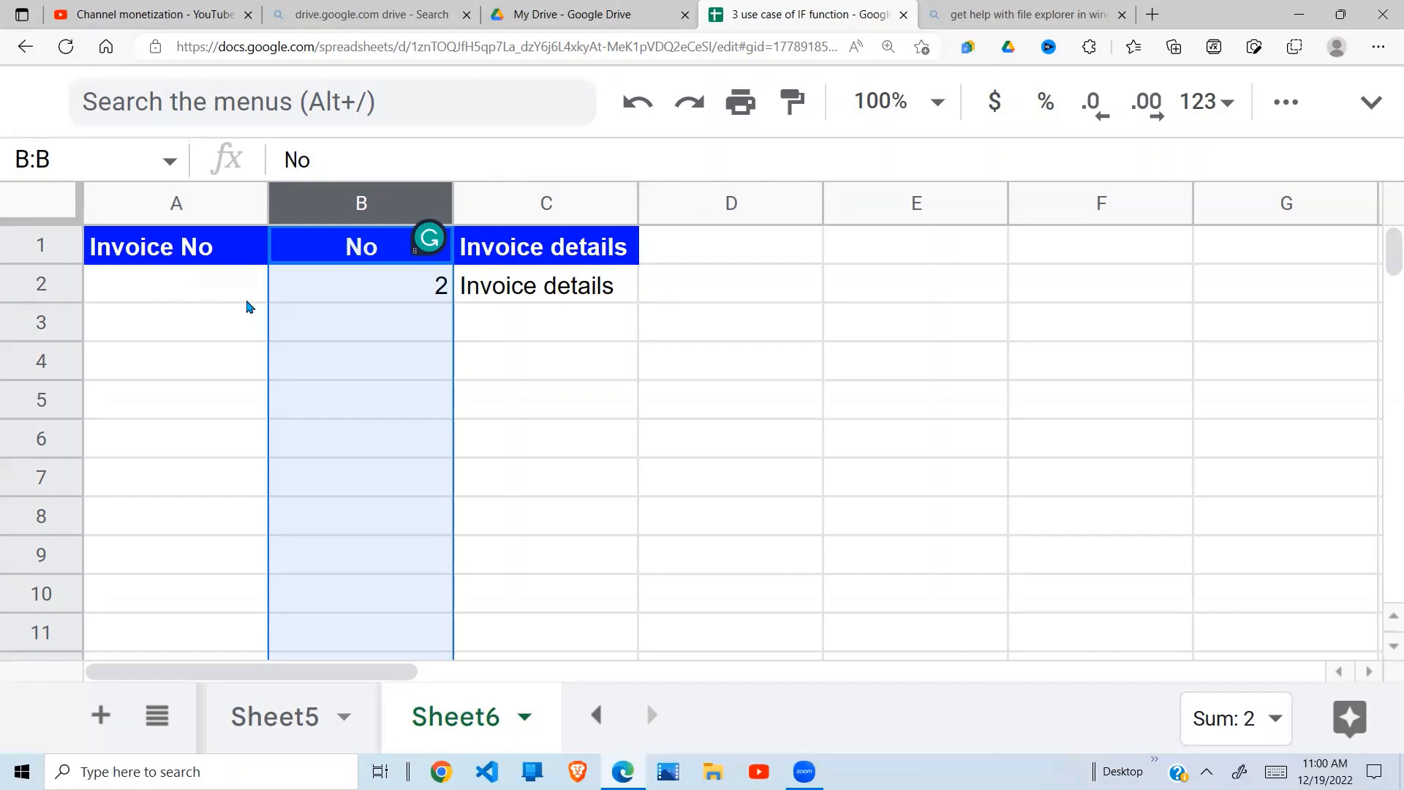
left_click(1290, 104)
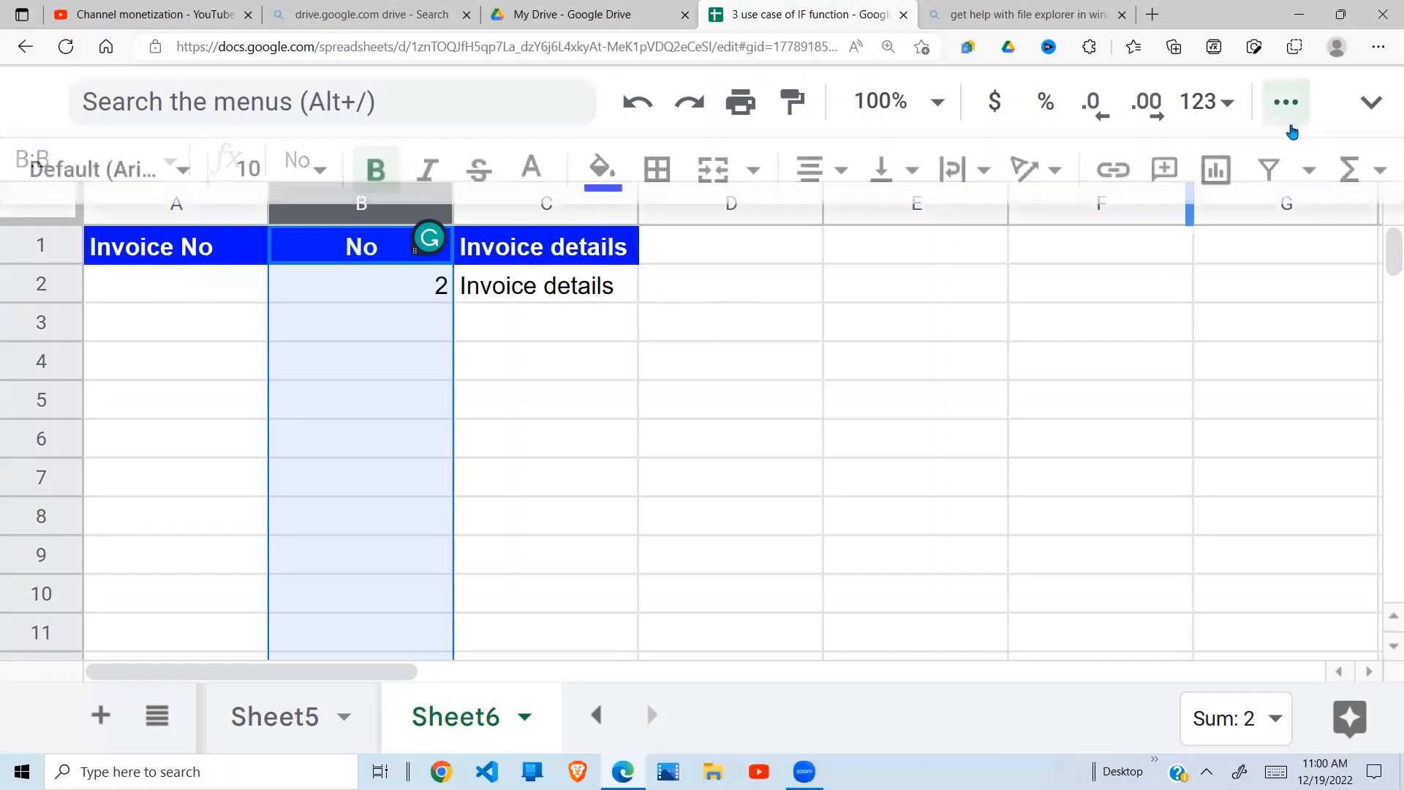
left_click(816, 179)
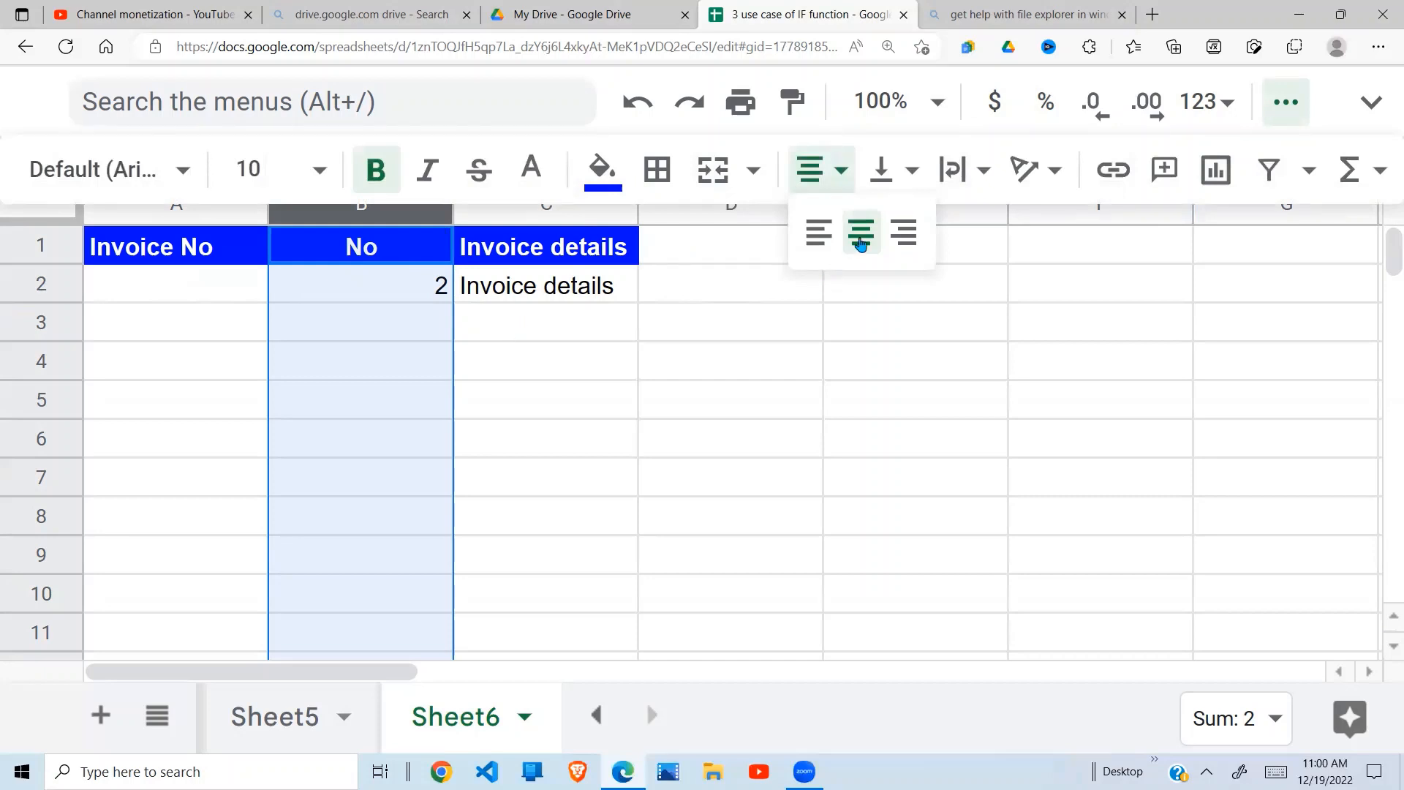
left_click(860, 244)
left_click(492, 357)
left_click(376, 320)
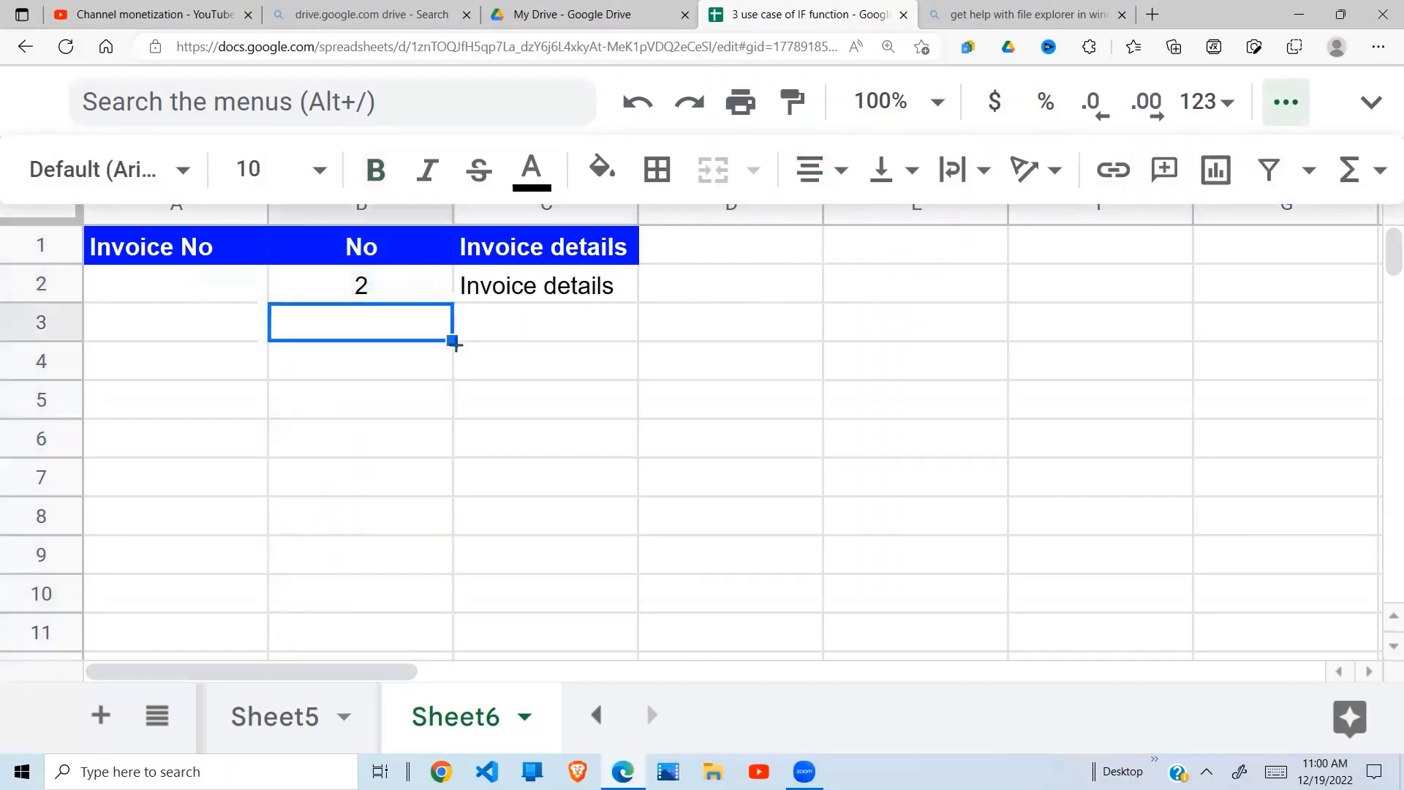
- Change the formula in B2 to =row()-1
left_click(389, 284)
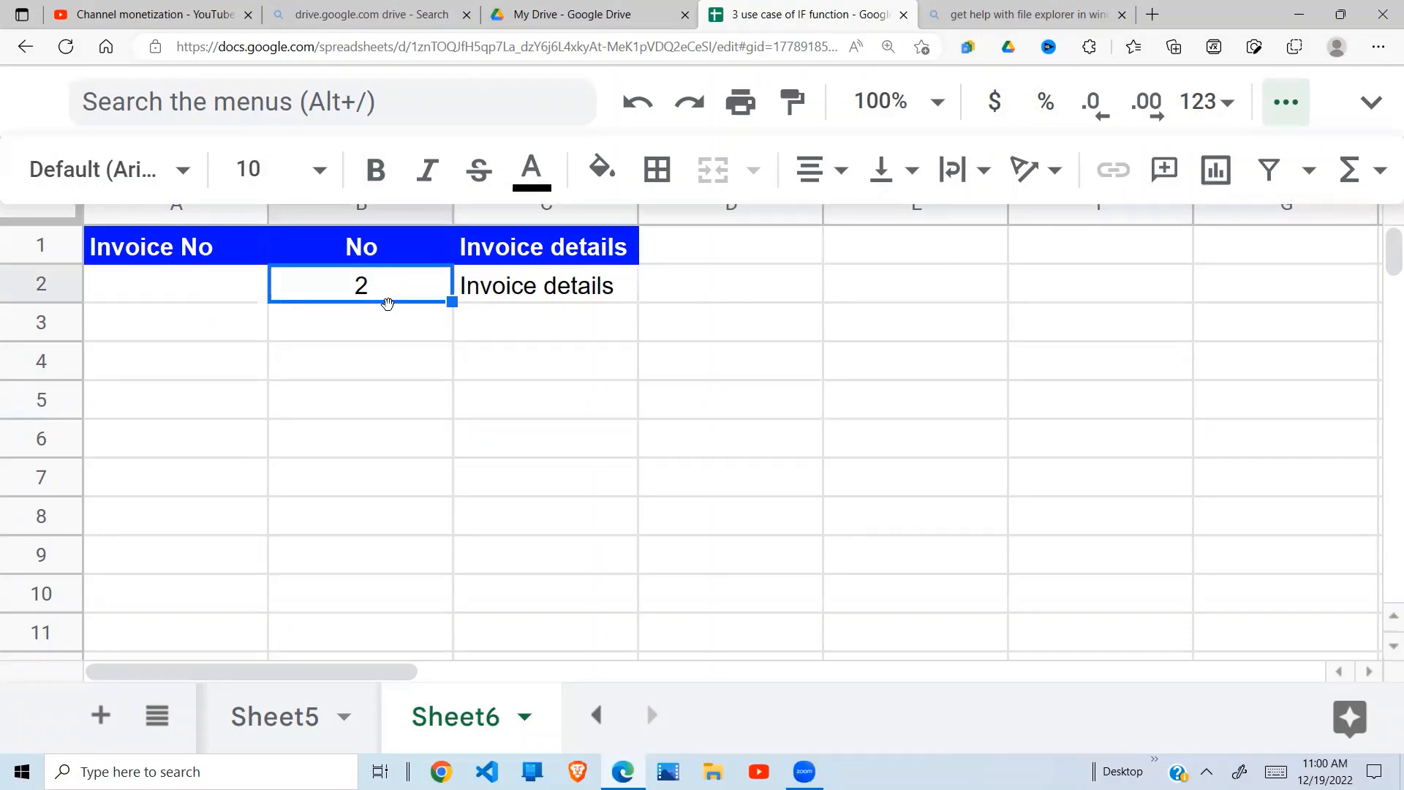
left_click(336, 361)
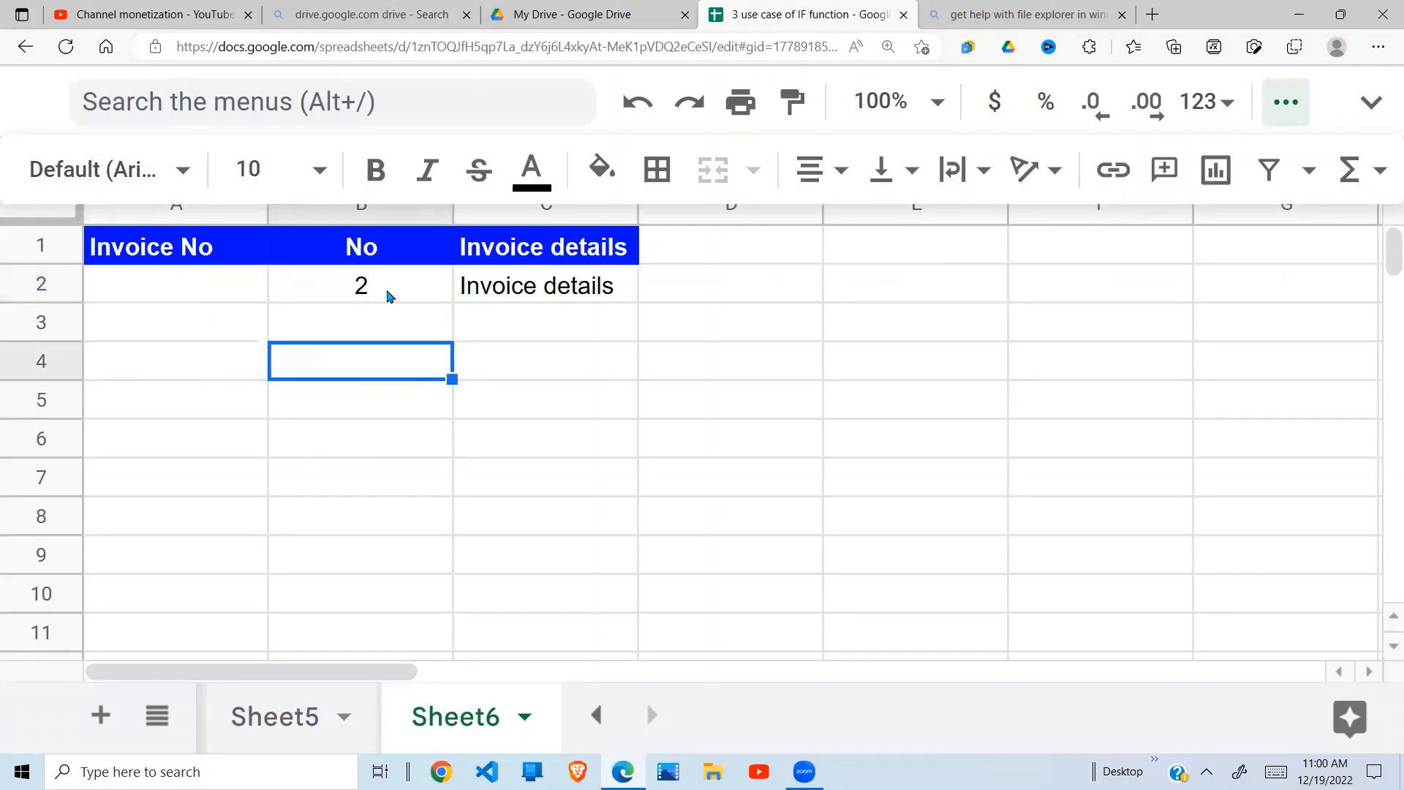
left_click(391, 292)
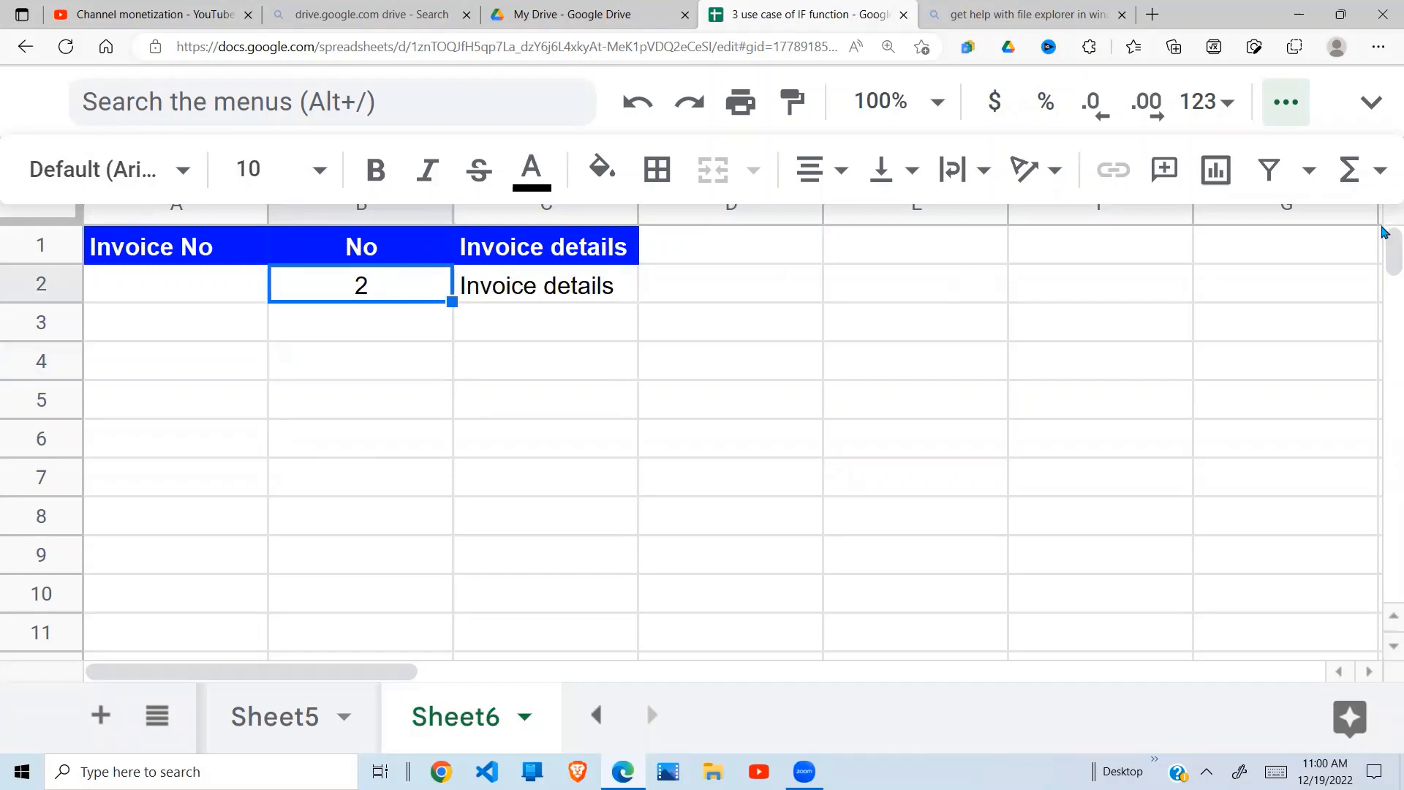
left_click(1371, 102)
left_click(385, 288)
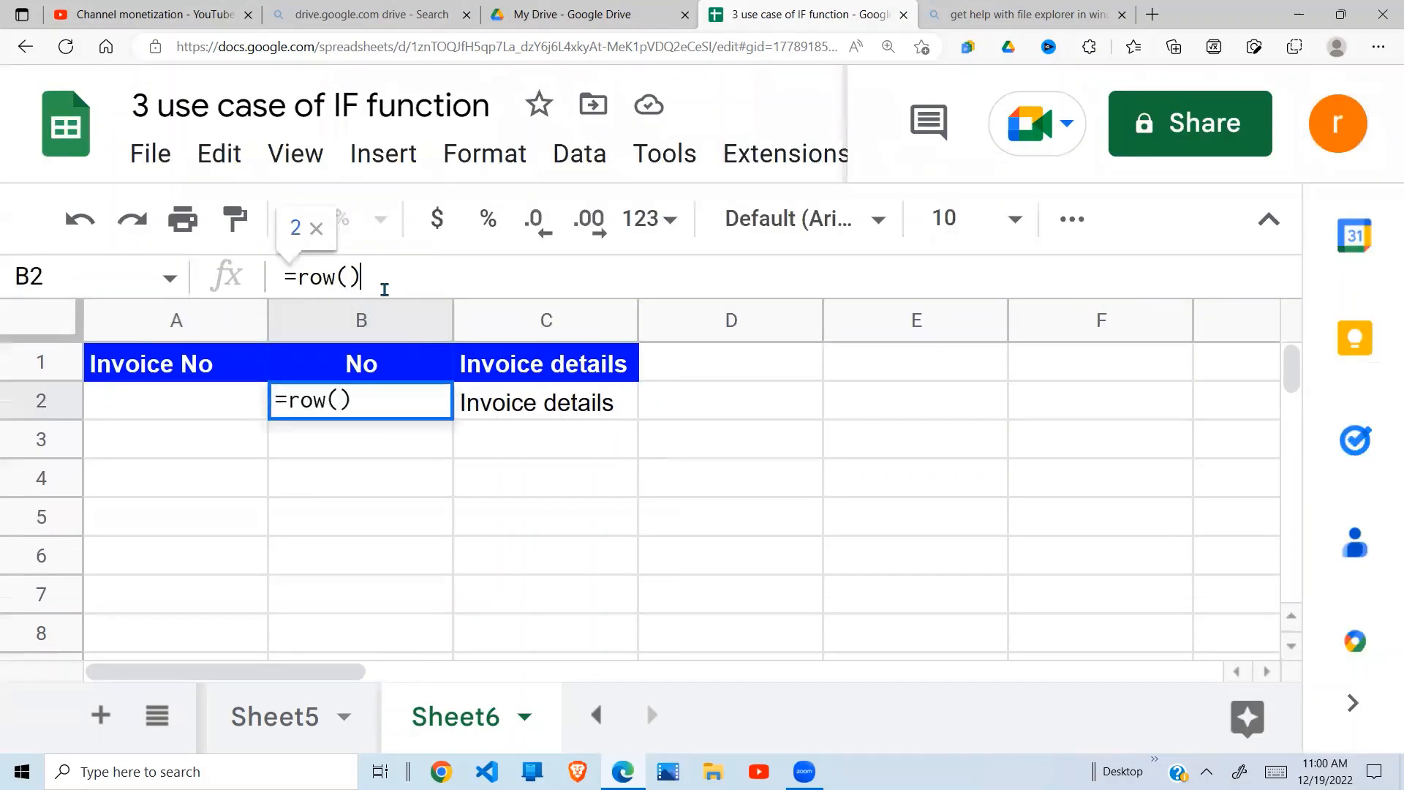
type("-1")
key("Return")
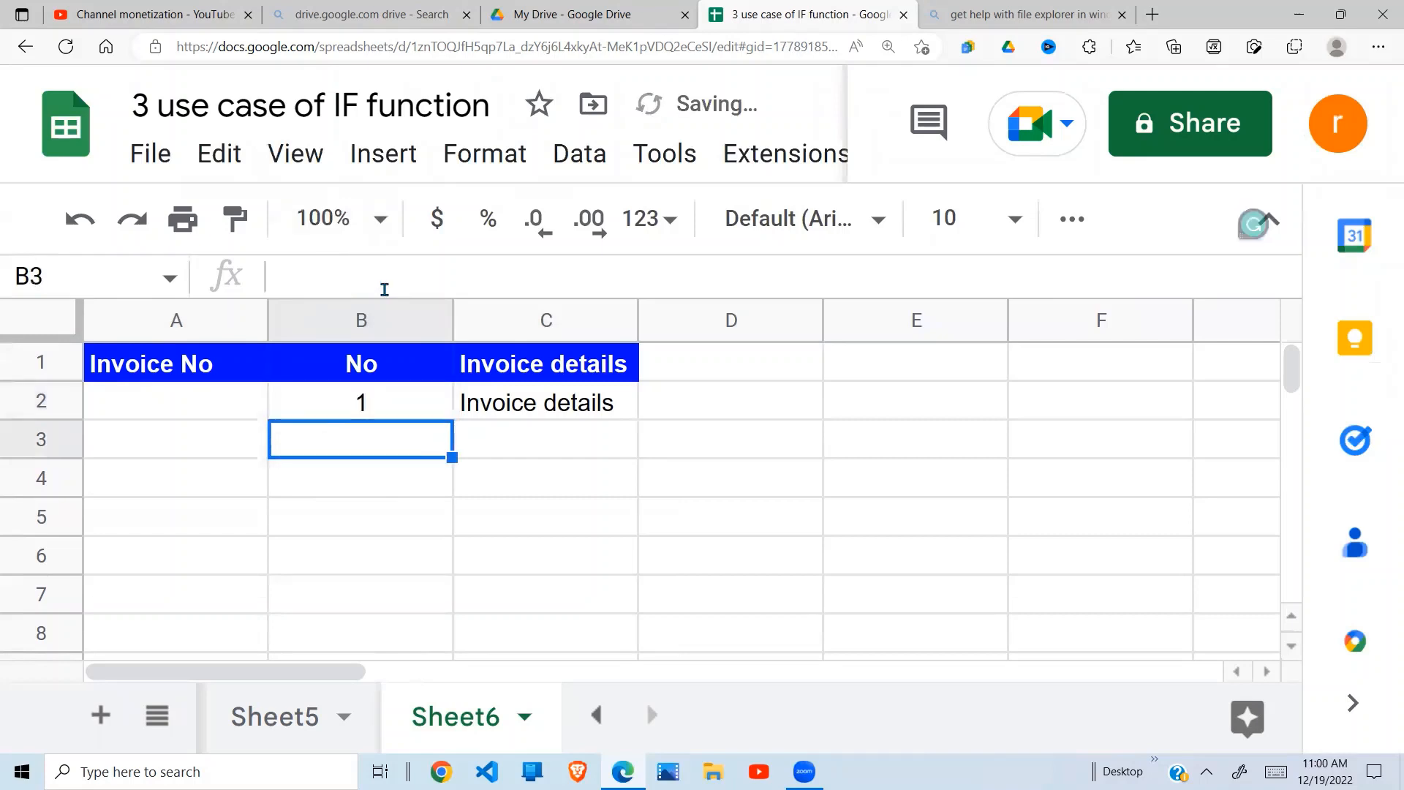
- Fill the numbering formula from B2 down to B3 and check it against the empty details cell C3
left_click(412, 417)
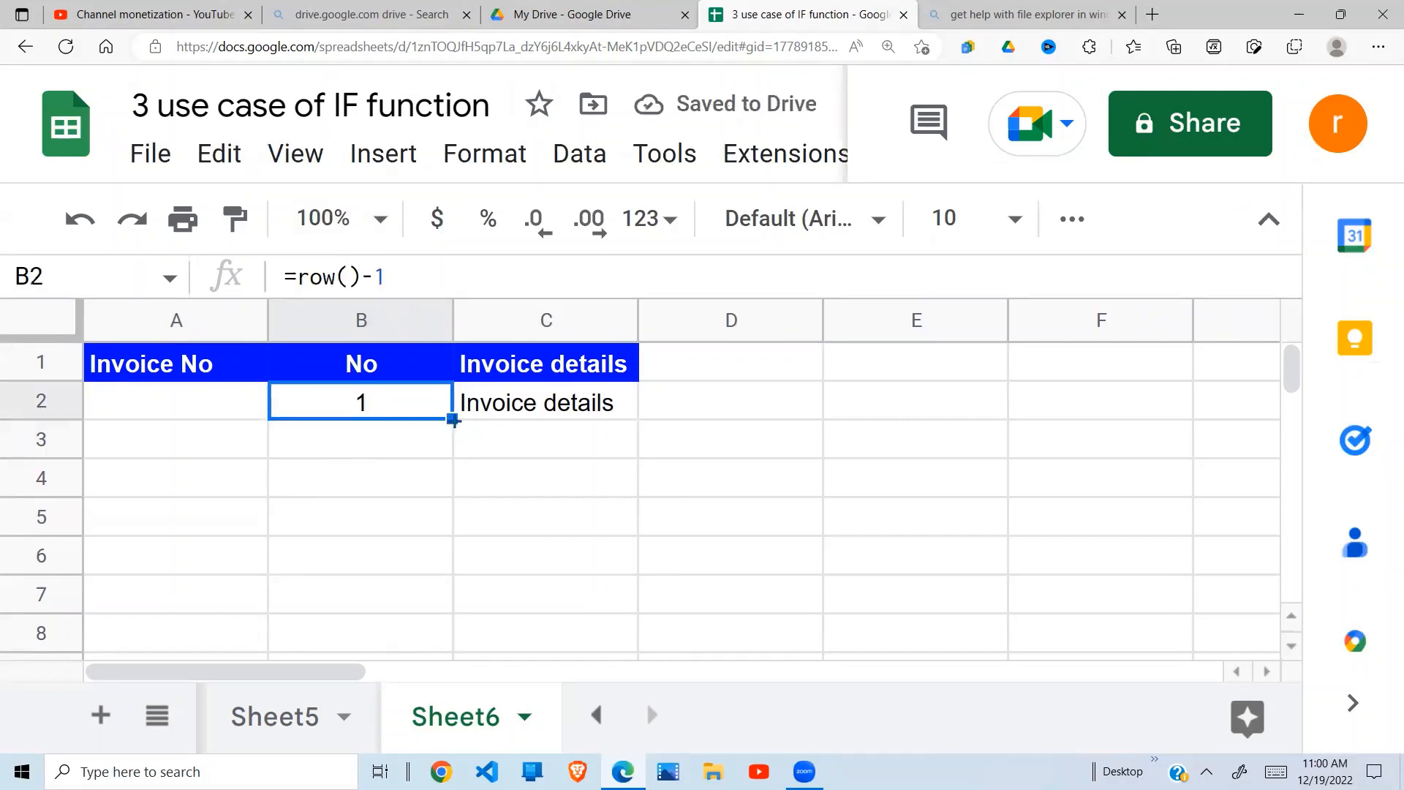
left_click_drag(452, 418, 451, 445)
left_click(426, 454)
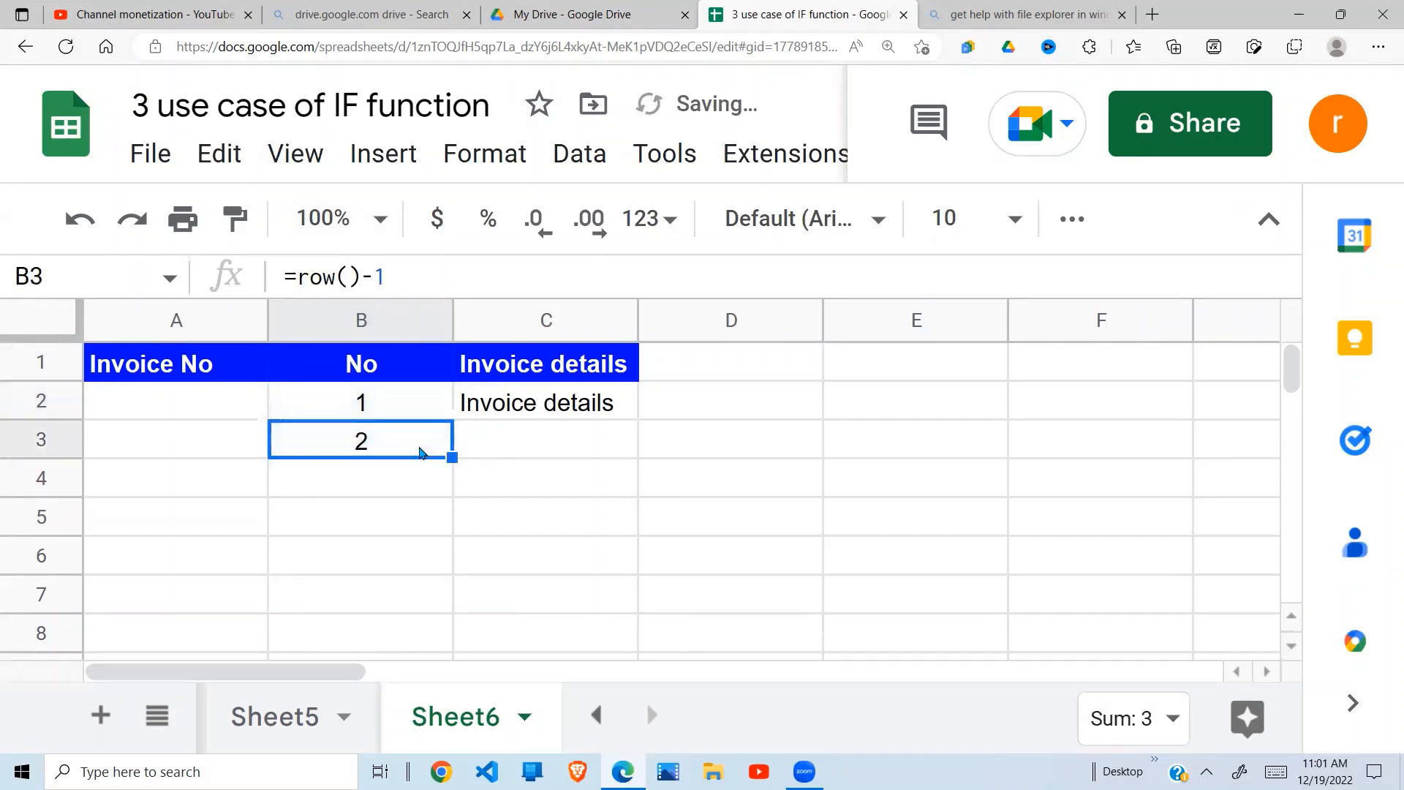
left_click(497, 454)
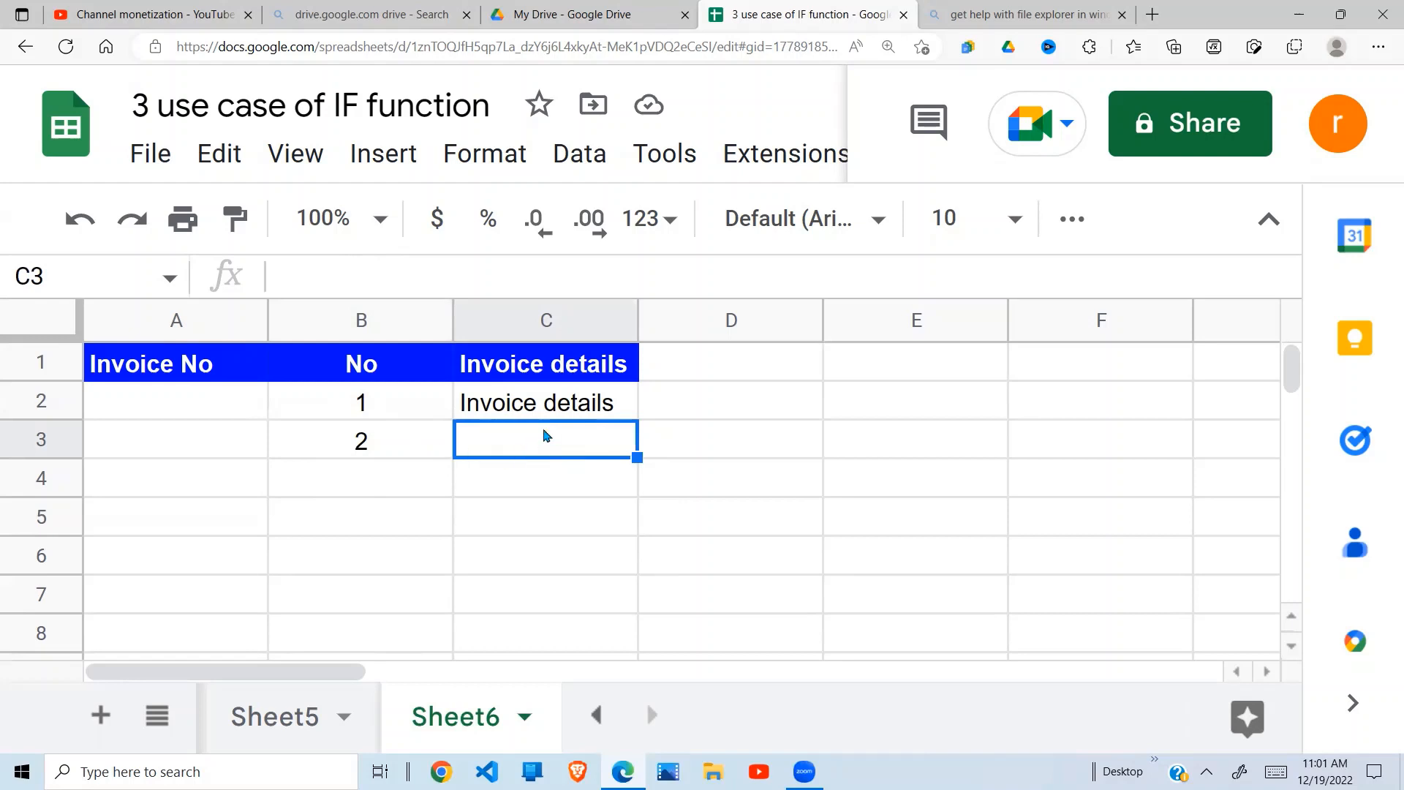
left_click(392, 456)
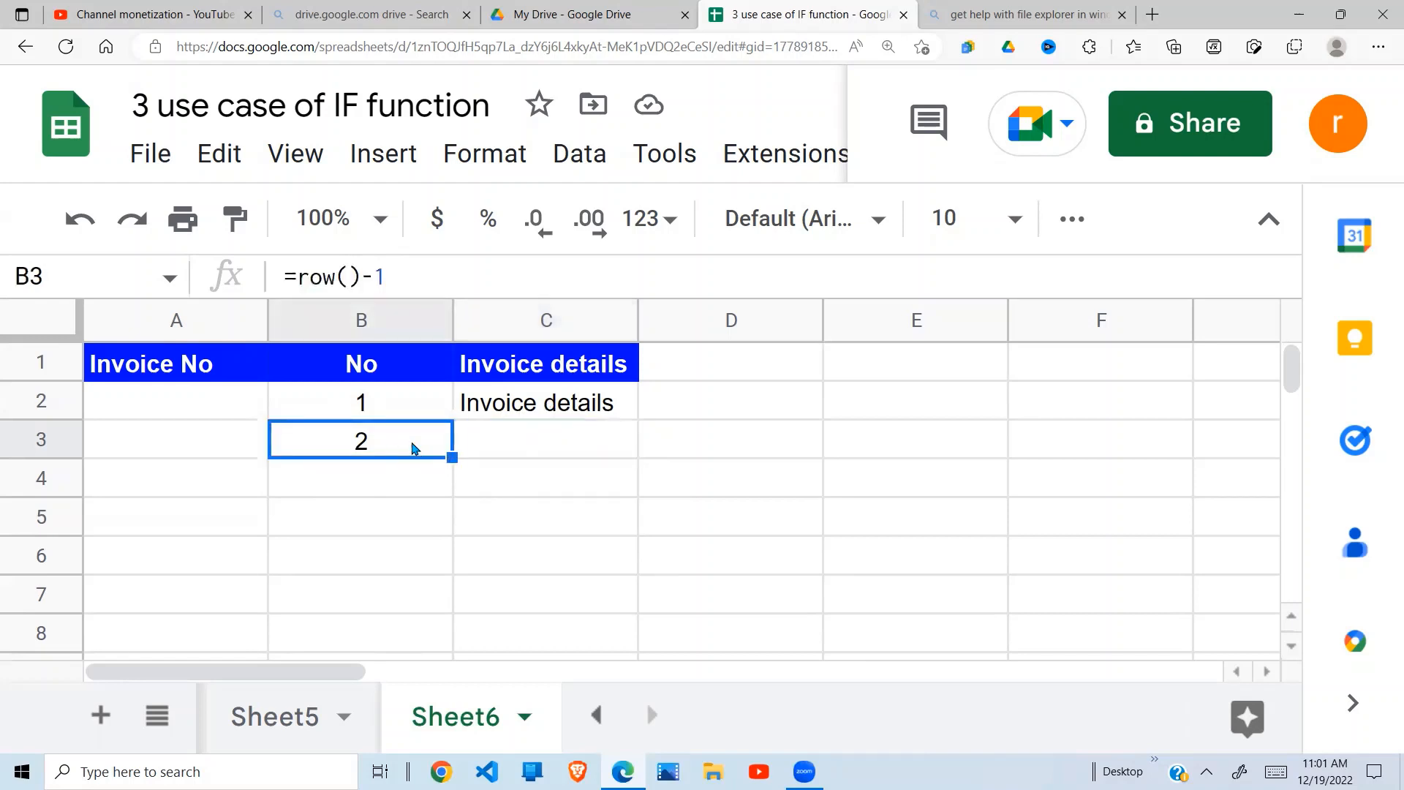
- Wrap the B2 formula in an IF that leaves the number blank when C2 is empty: =if(C2="","",row()-1)
left_click(394, 408)
left_click(299, 282)
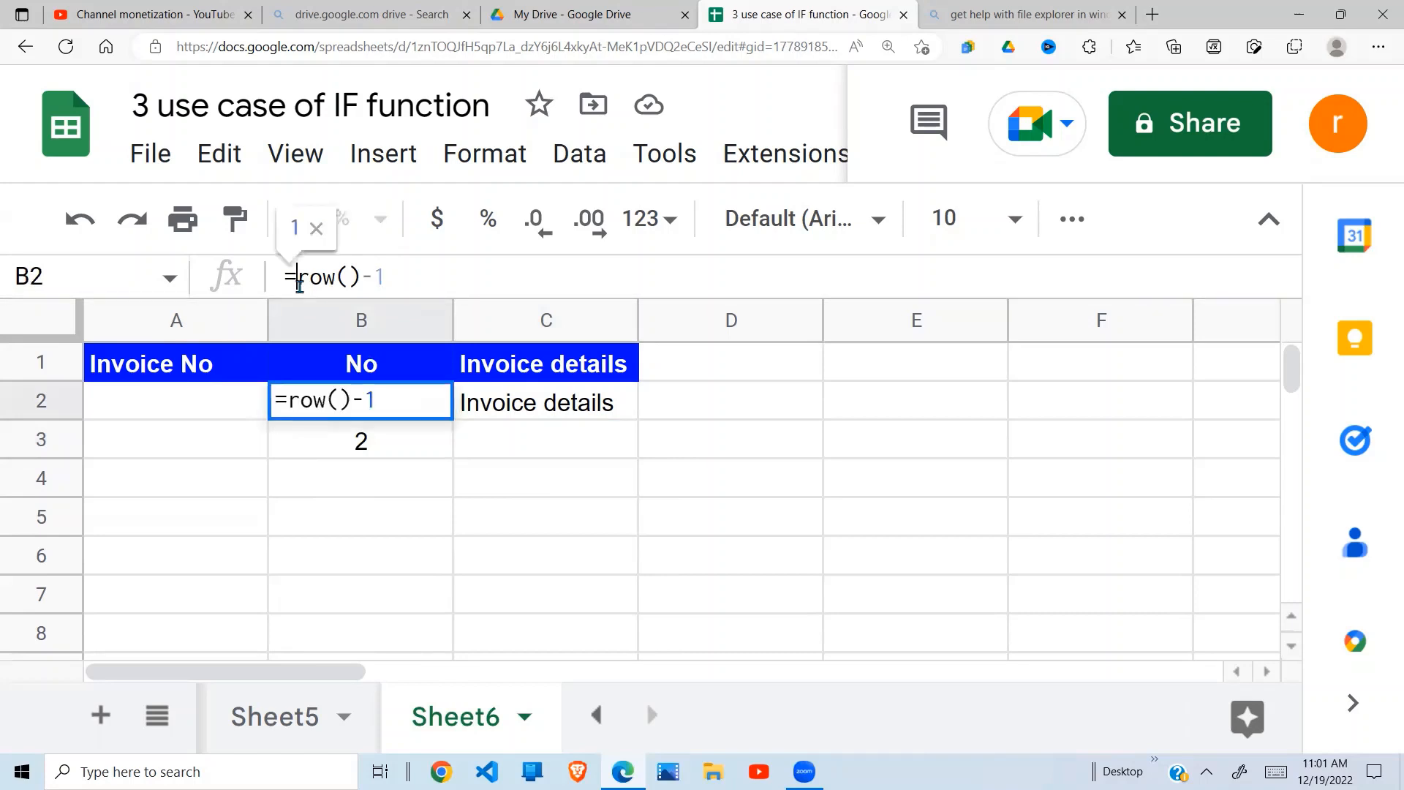
type("if")
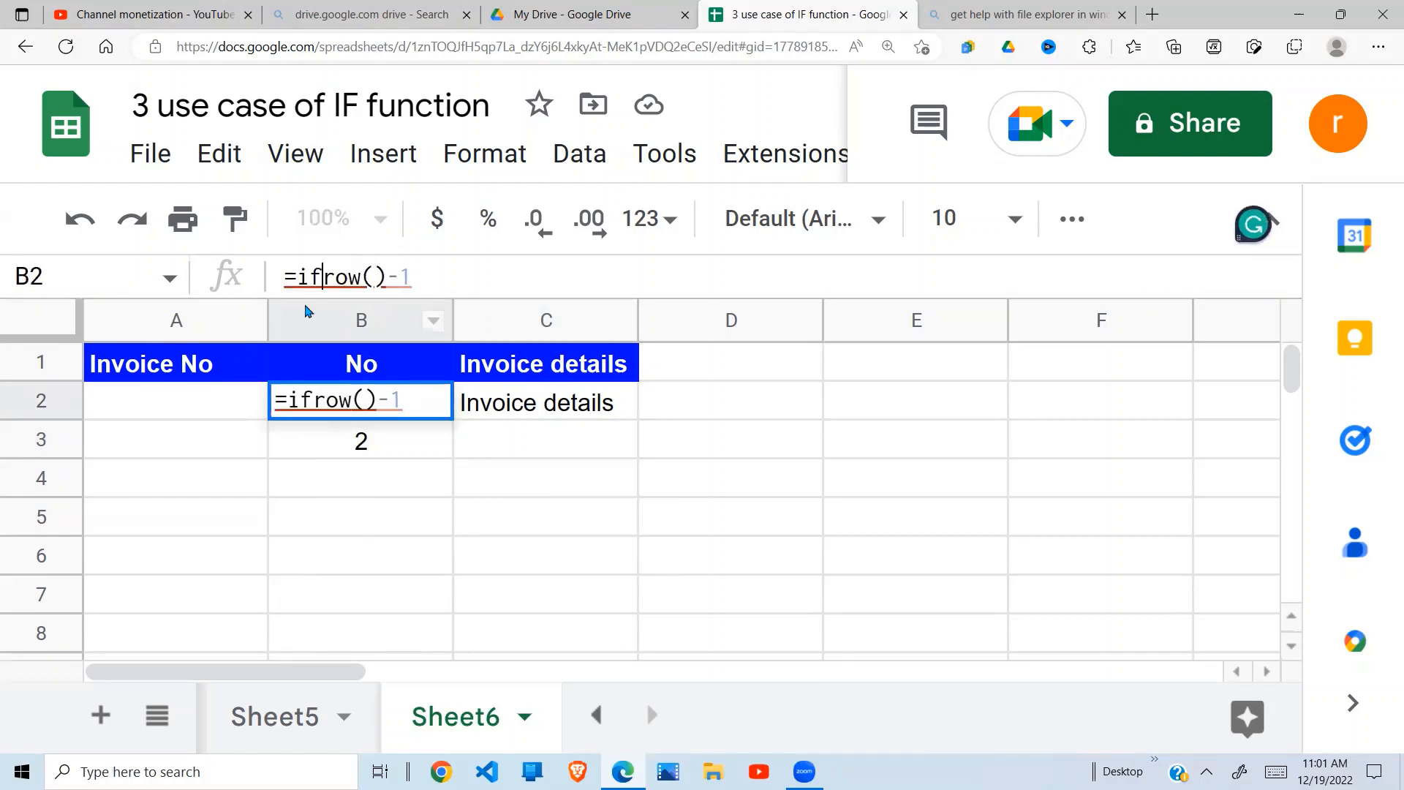
type("(")
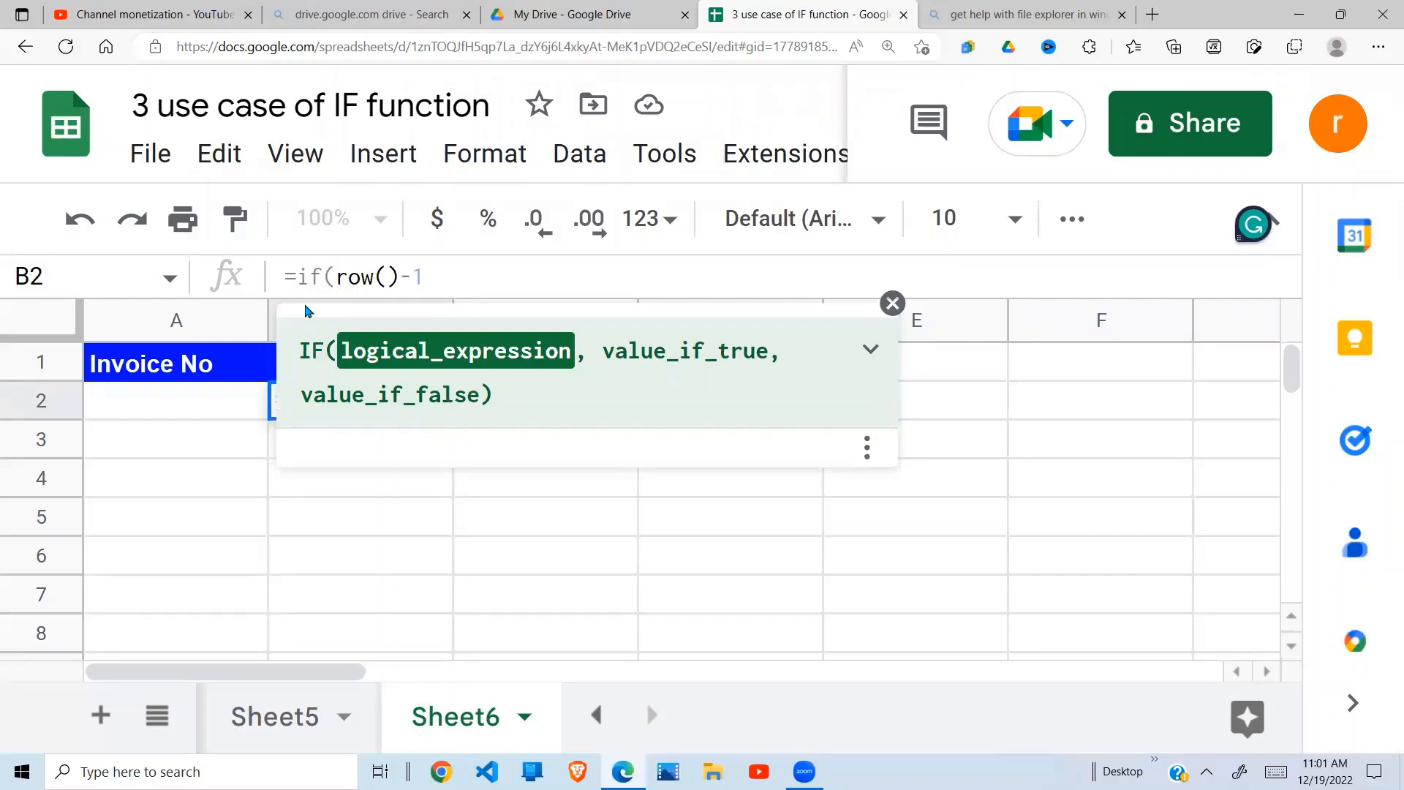
type("c2")
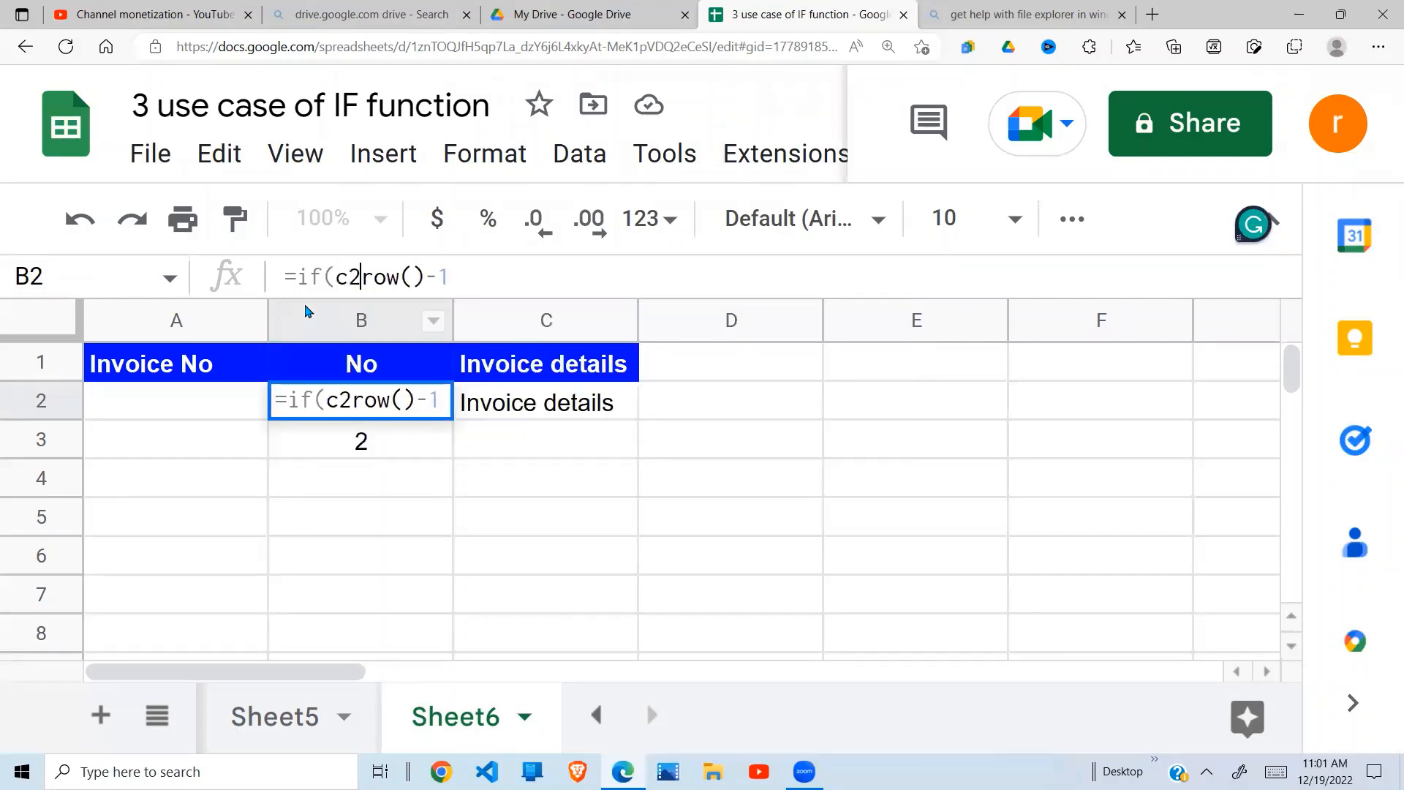
type("=")
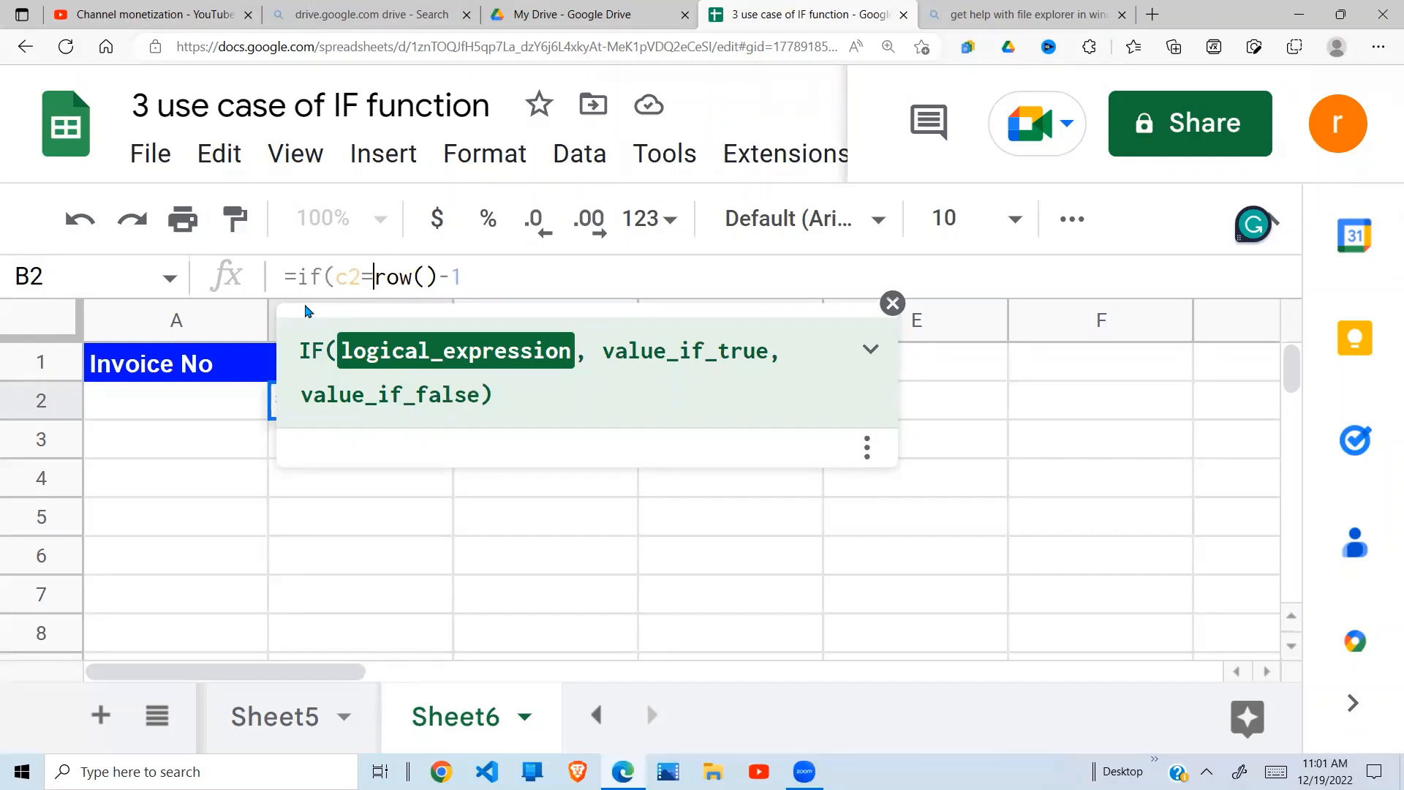
type("\"\",")
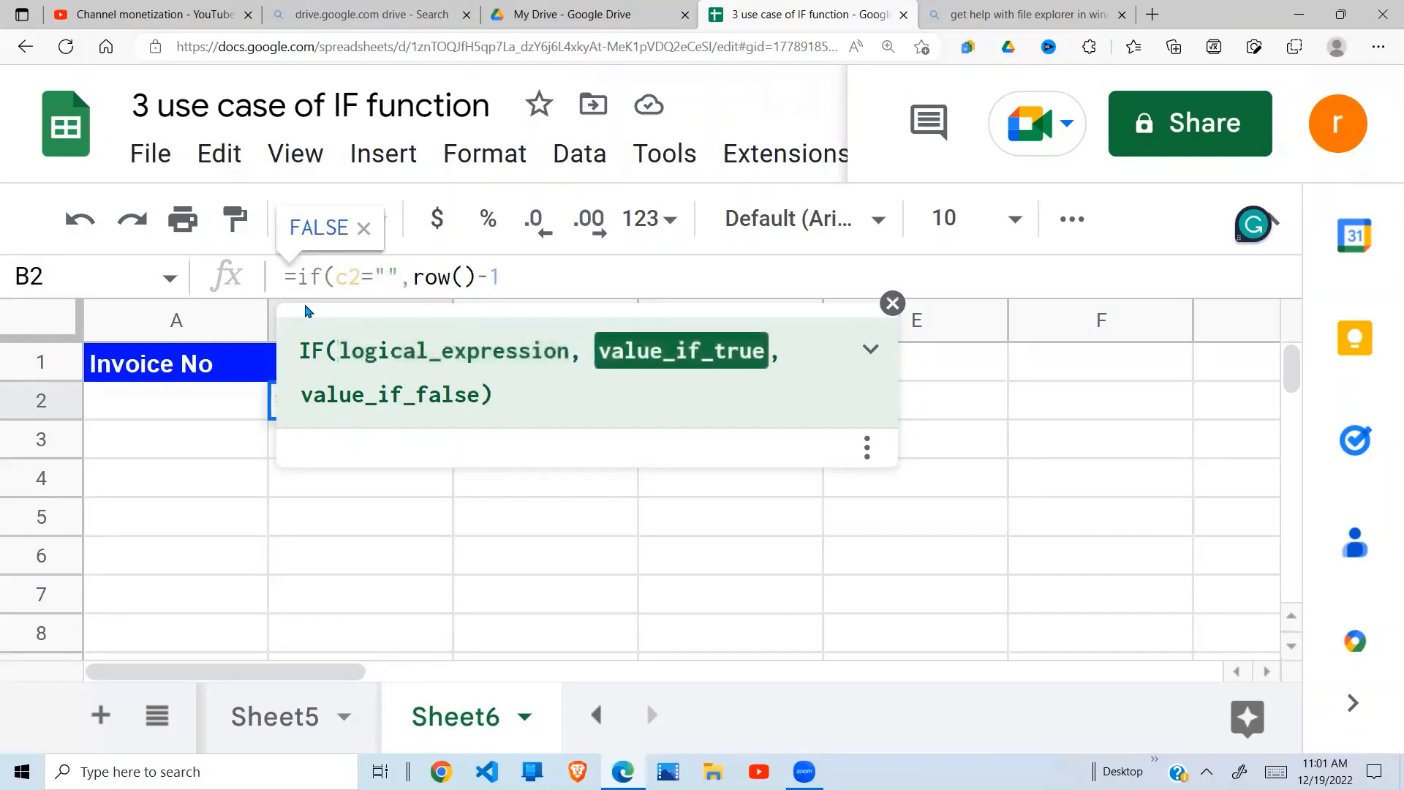
type("\"\",")
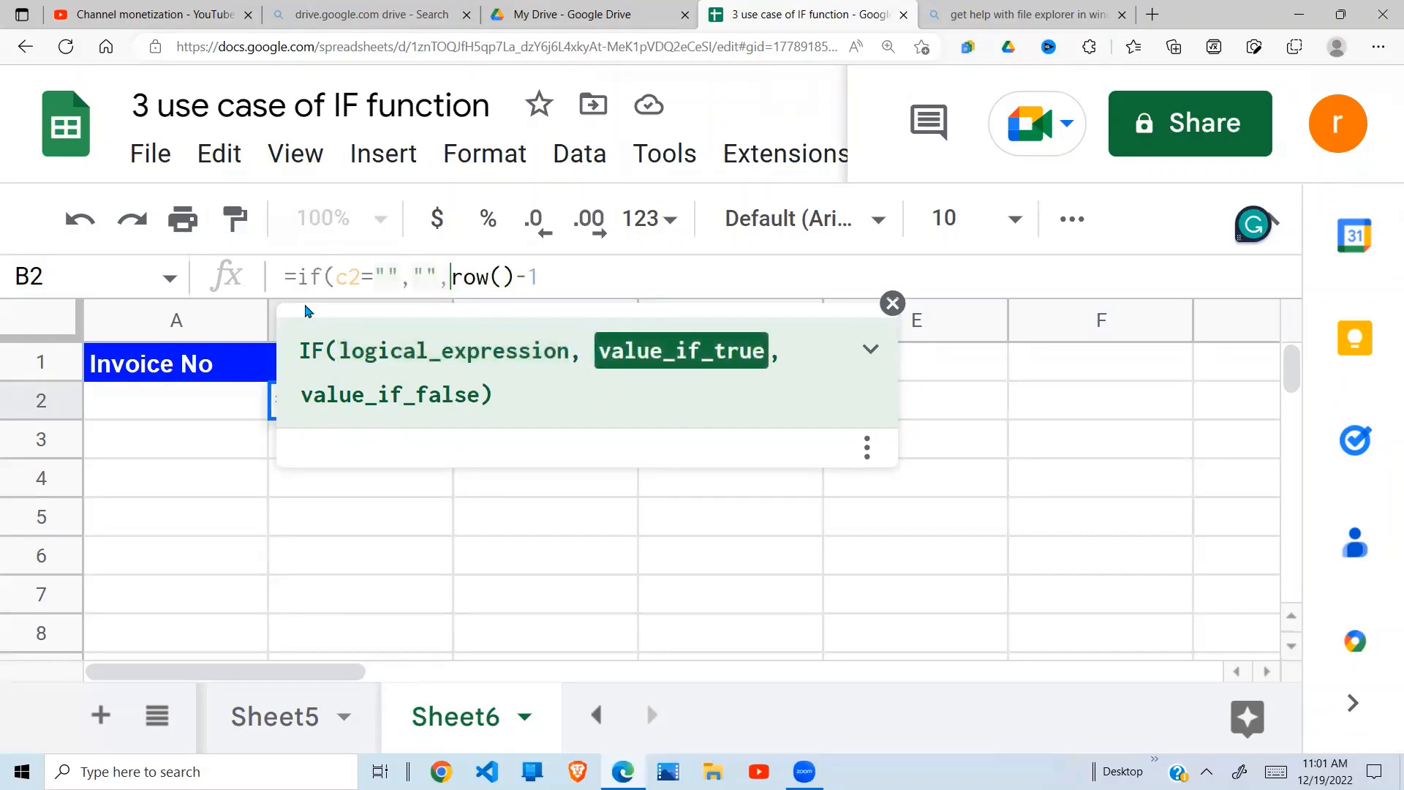
left_click(556, 278)
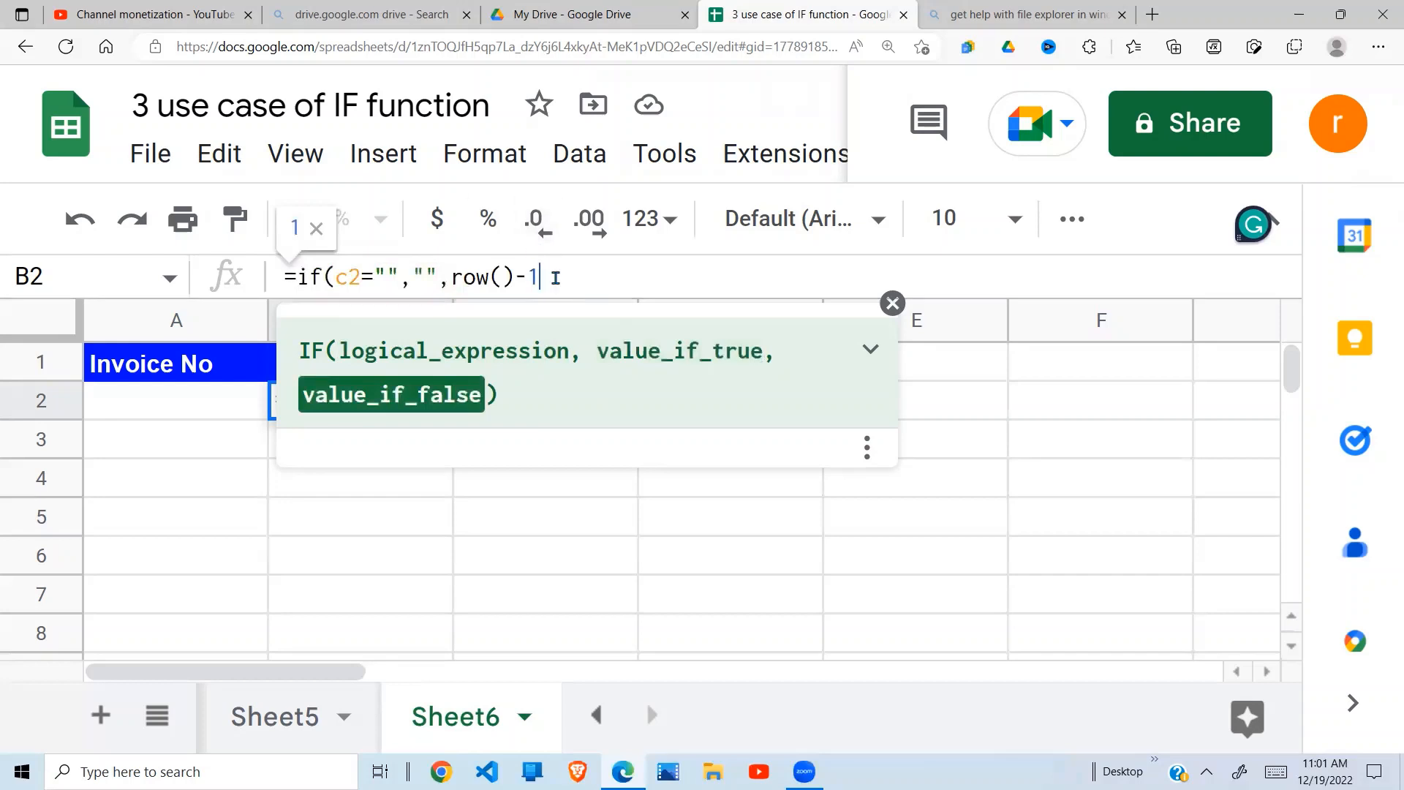
type(")")
key("Return")
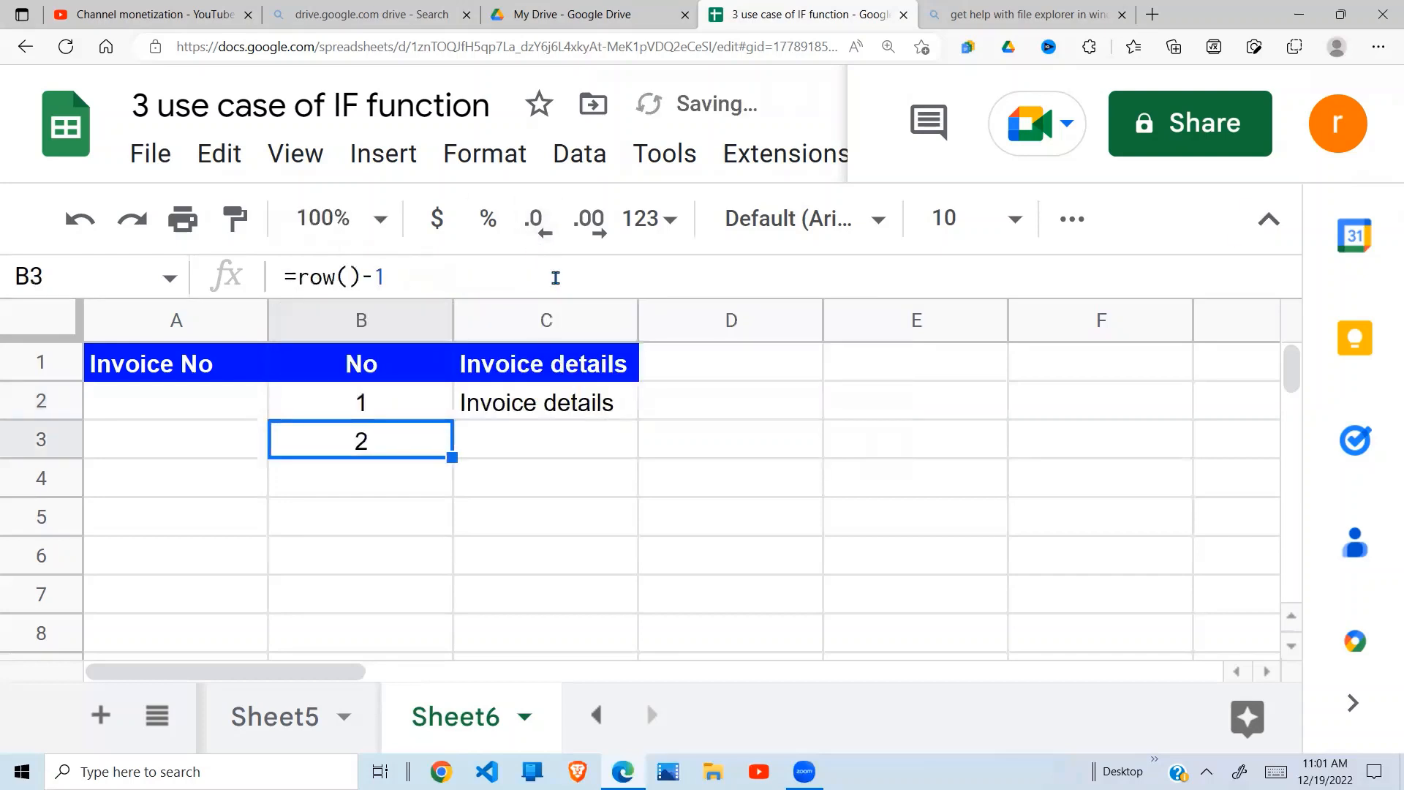
- Fill the B2 numbering formula down the No column to B8 and reject the suggested autofill
left_click(401, 398)
left_click_drag(451, 419, 444, 622)
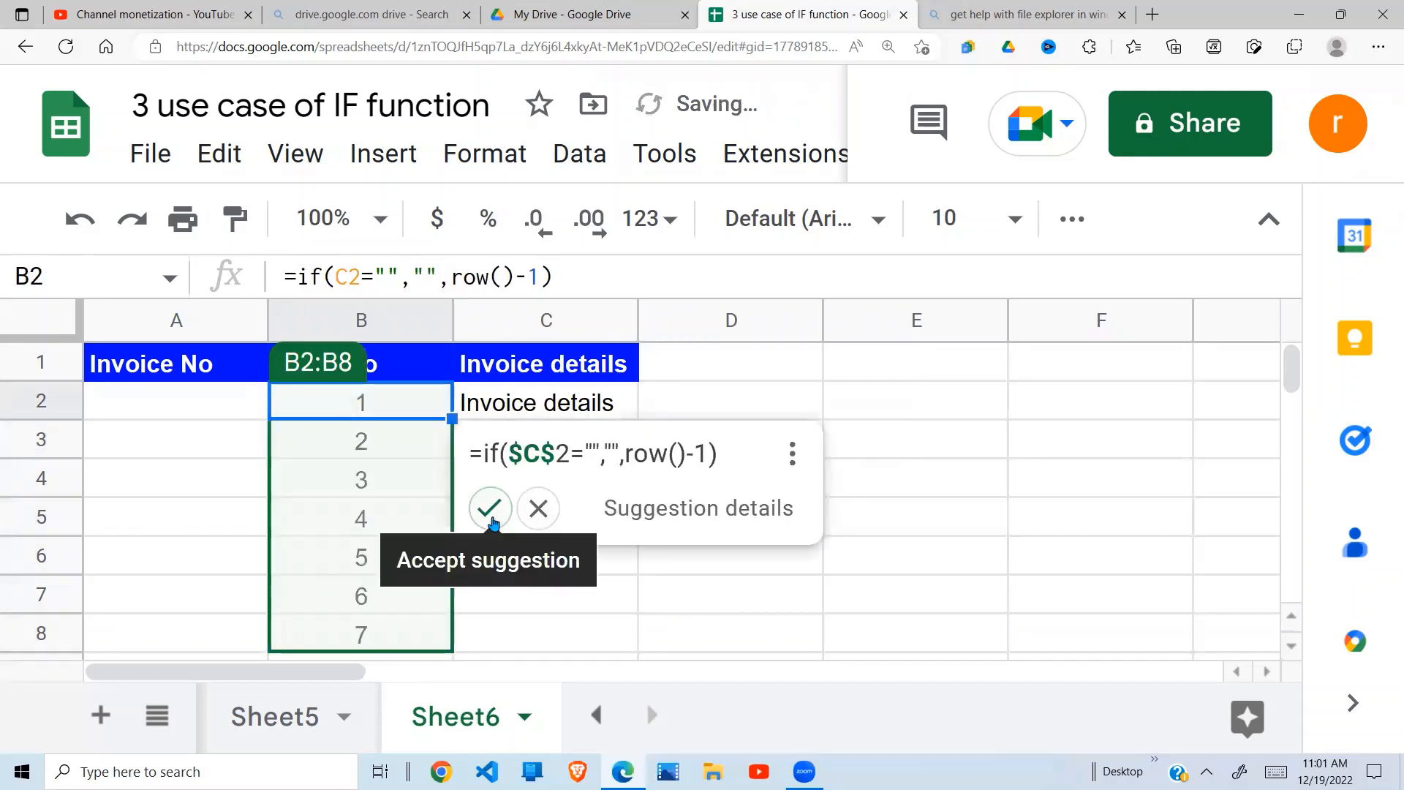
left_click(615, 572)
left_click(564, 612)
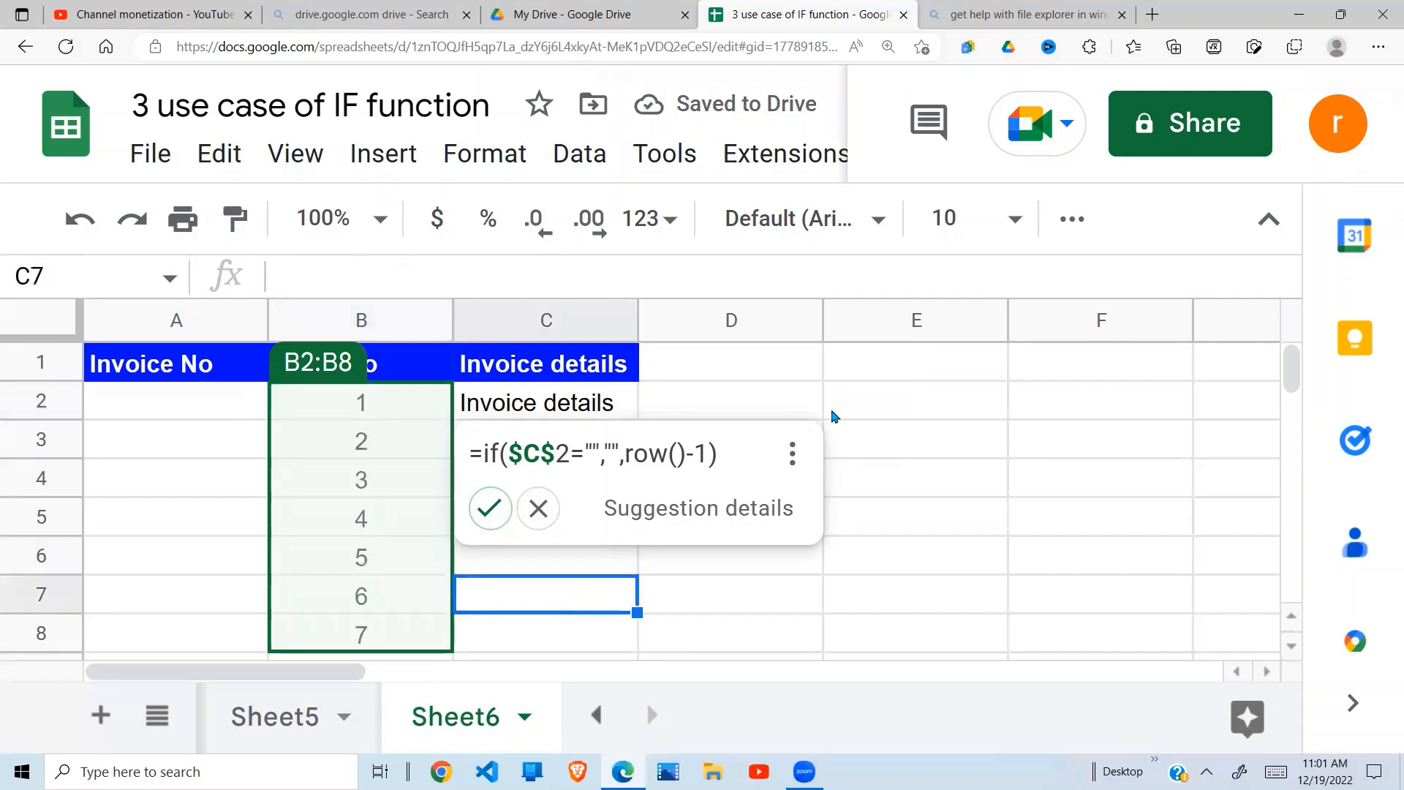
left_click(833, 373)
left_click(539, 509)
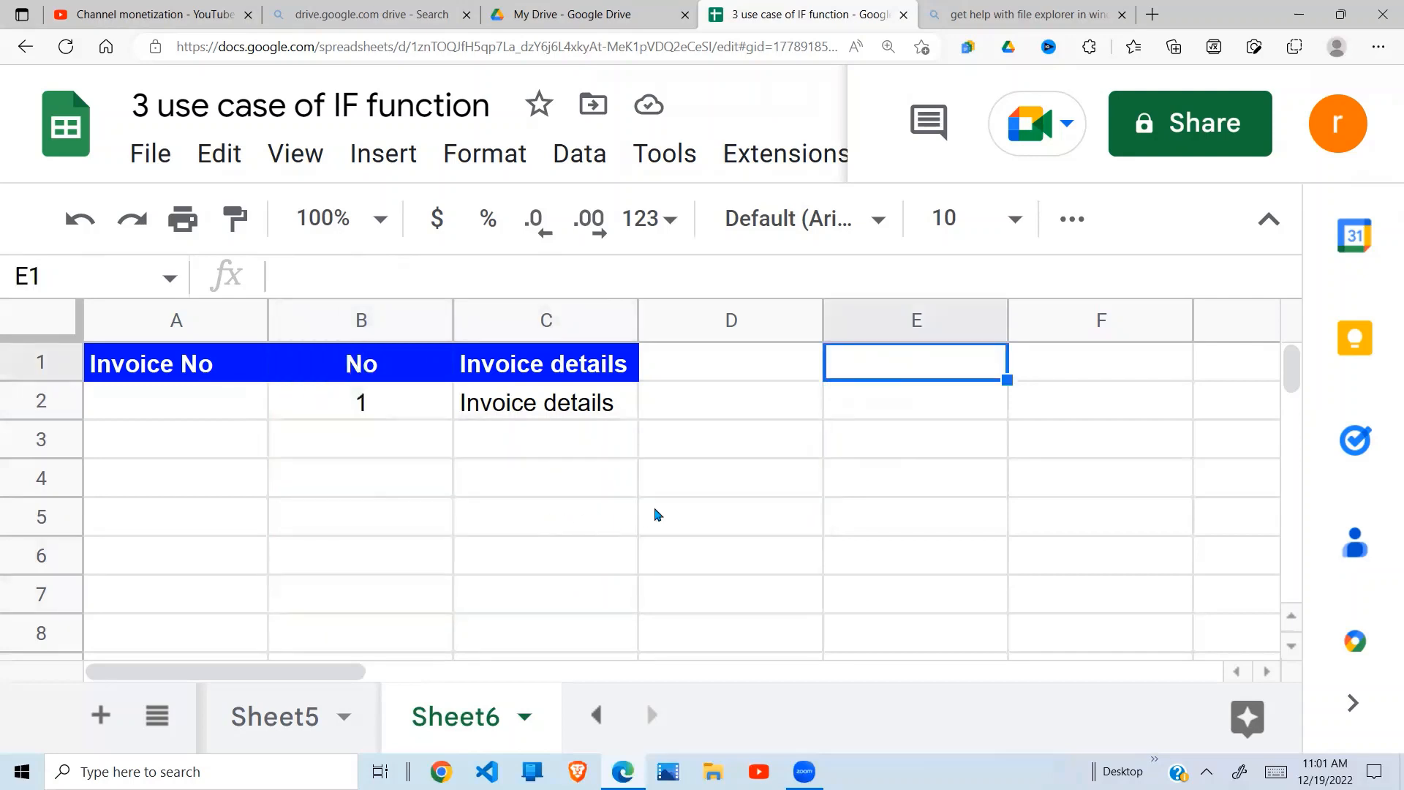
left_click(658, 515)
- Enter Invoice details in C3 and check the number generated in B3
left_click(408, 448)
left_click(531, 448)
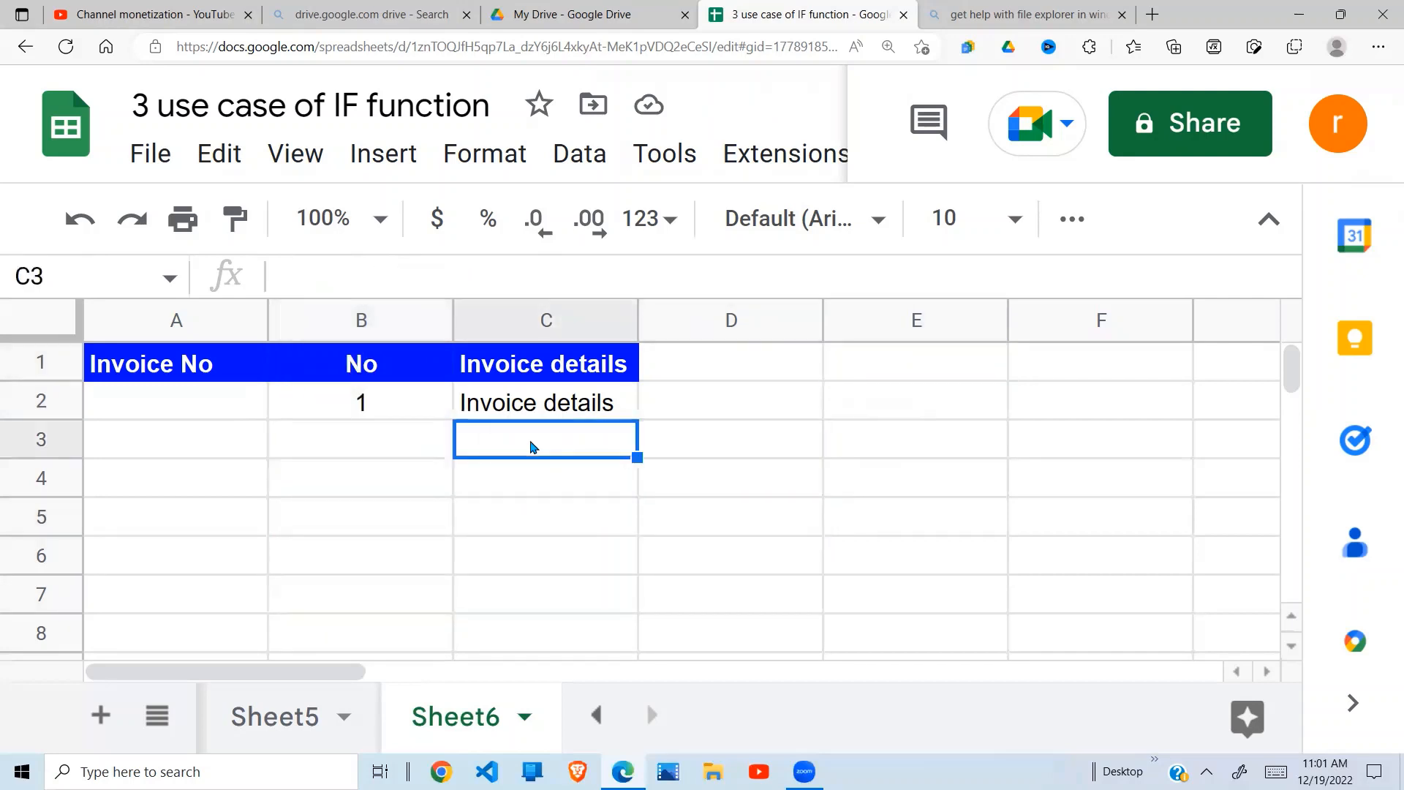
type("i")
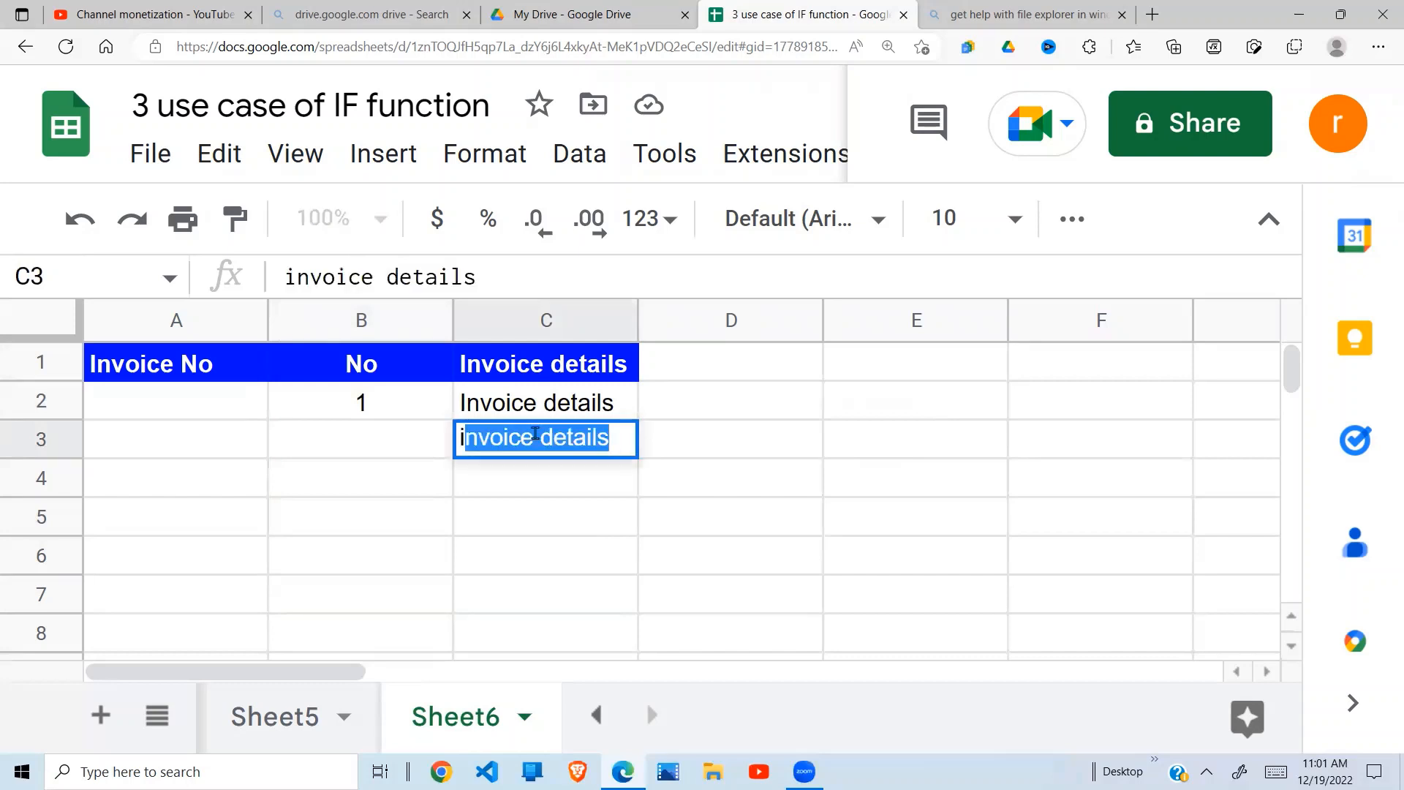
key("Return")
left_click(551, 444)
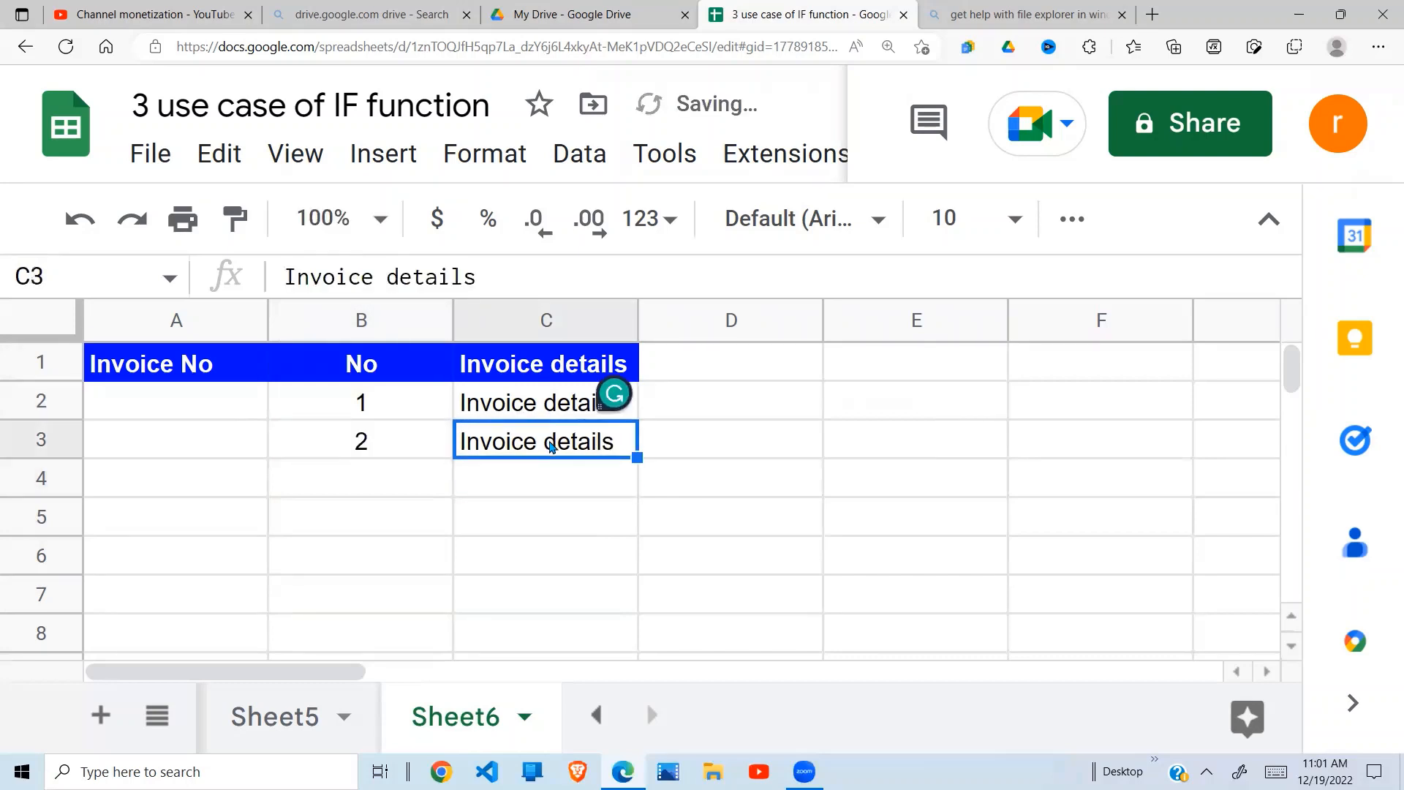
left_click(379, 454)
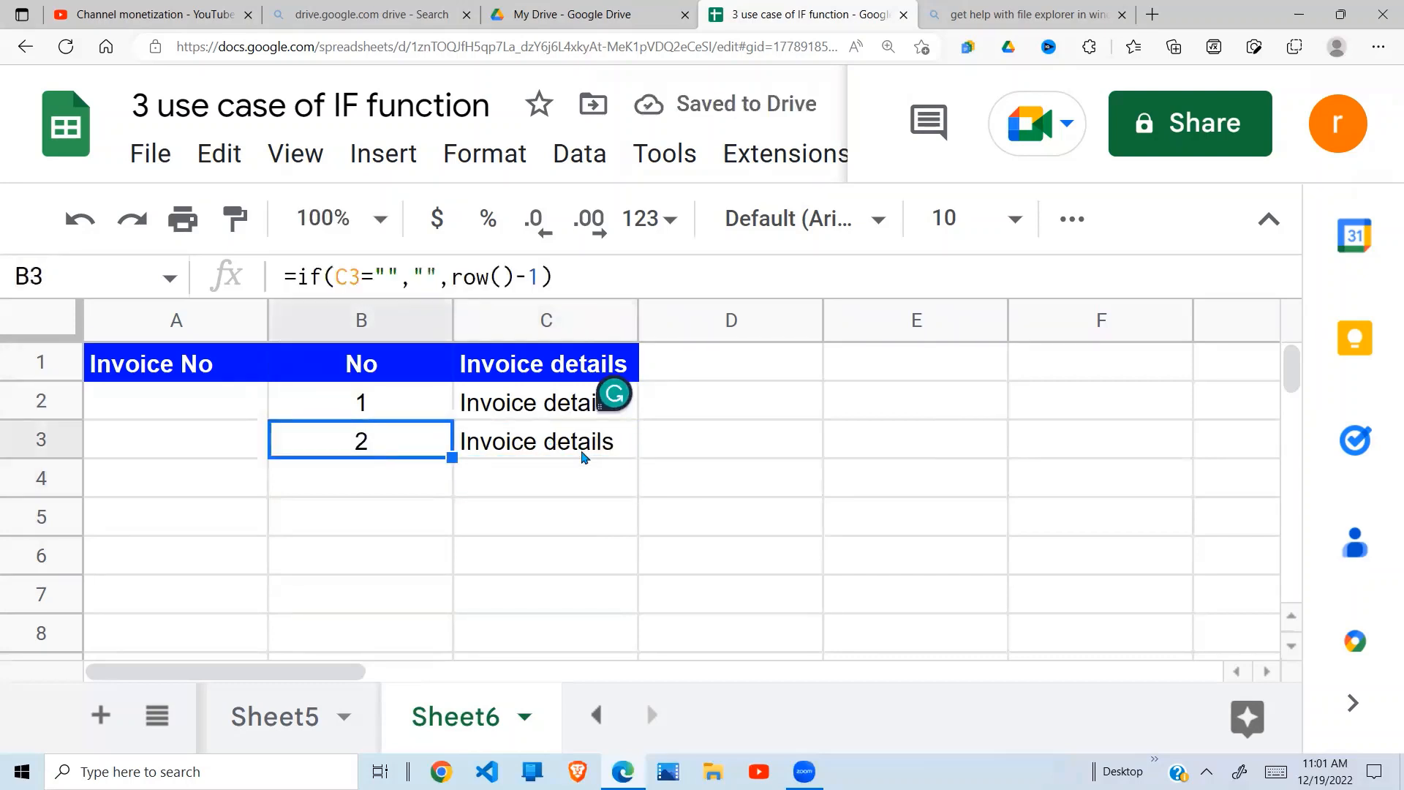
left_click(585, 454)
left_click(248, 404)
left_click(370, 432)
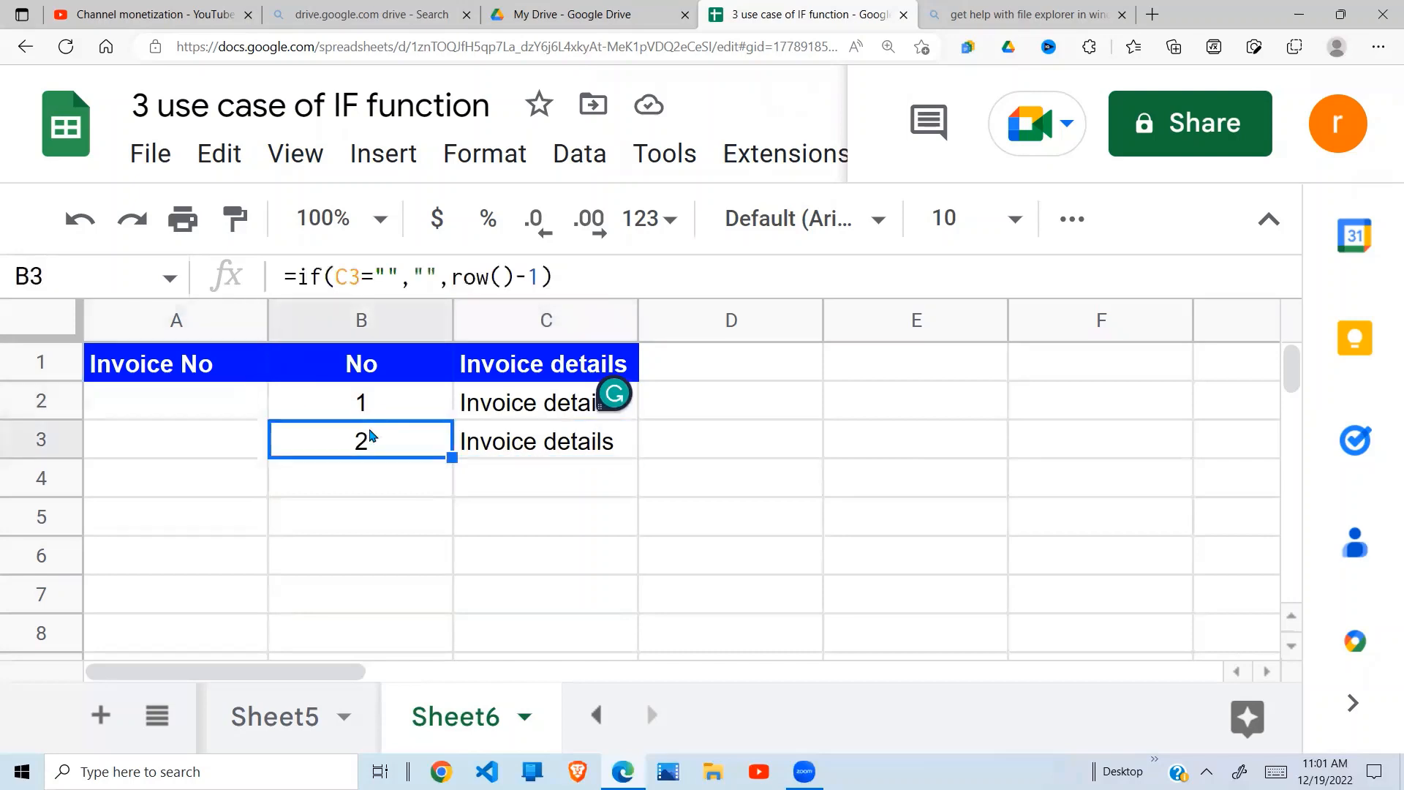
- Enter INV-0001 in A2 as a sample of the invoice number format
left_click(206, 410)
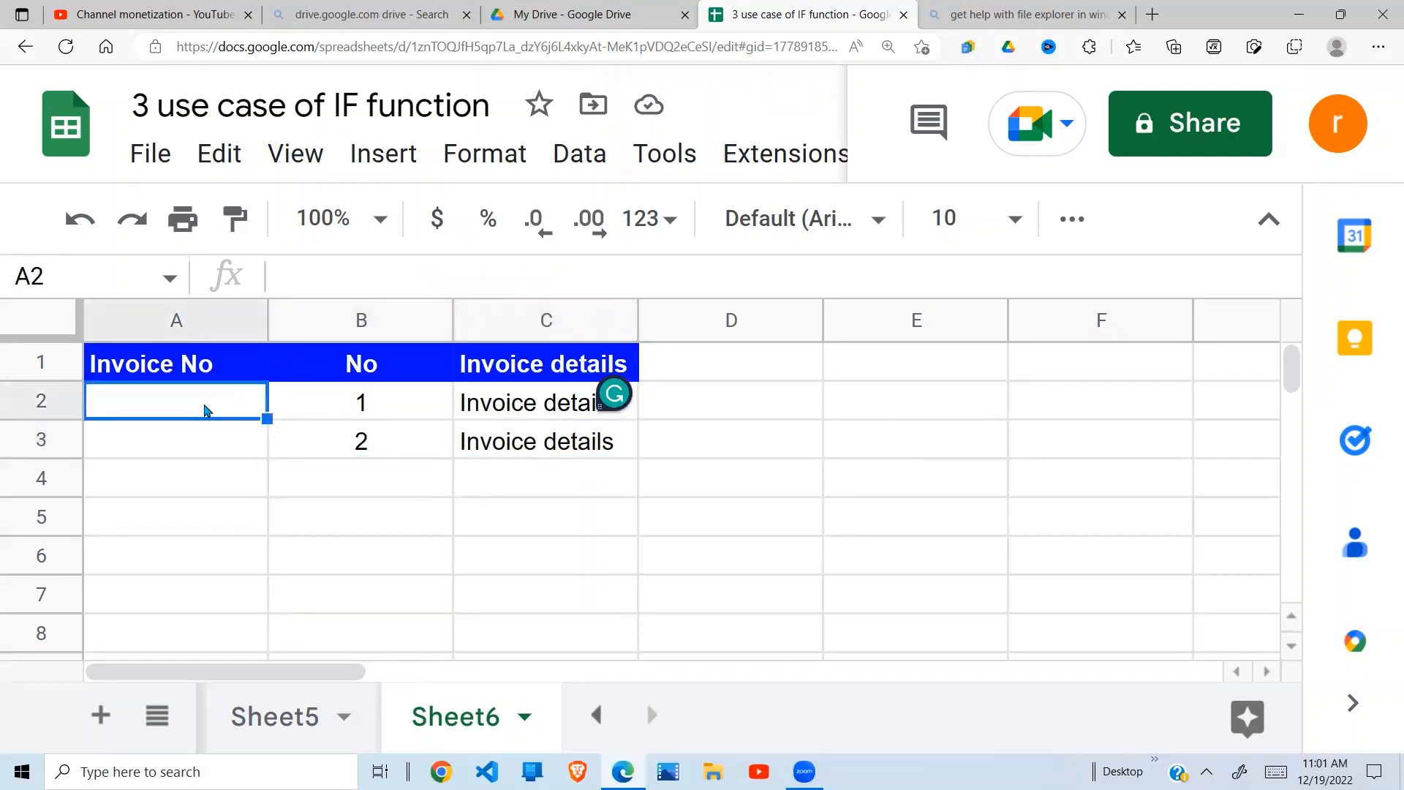
type("INV")
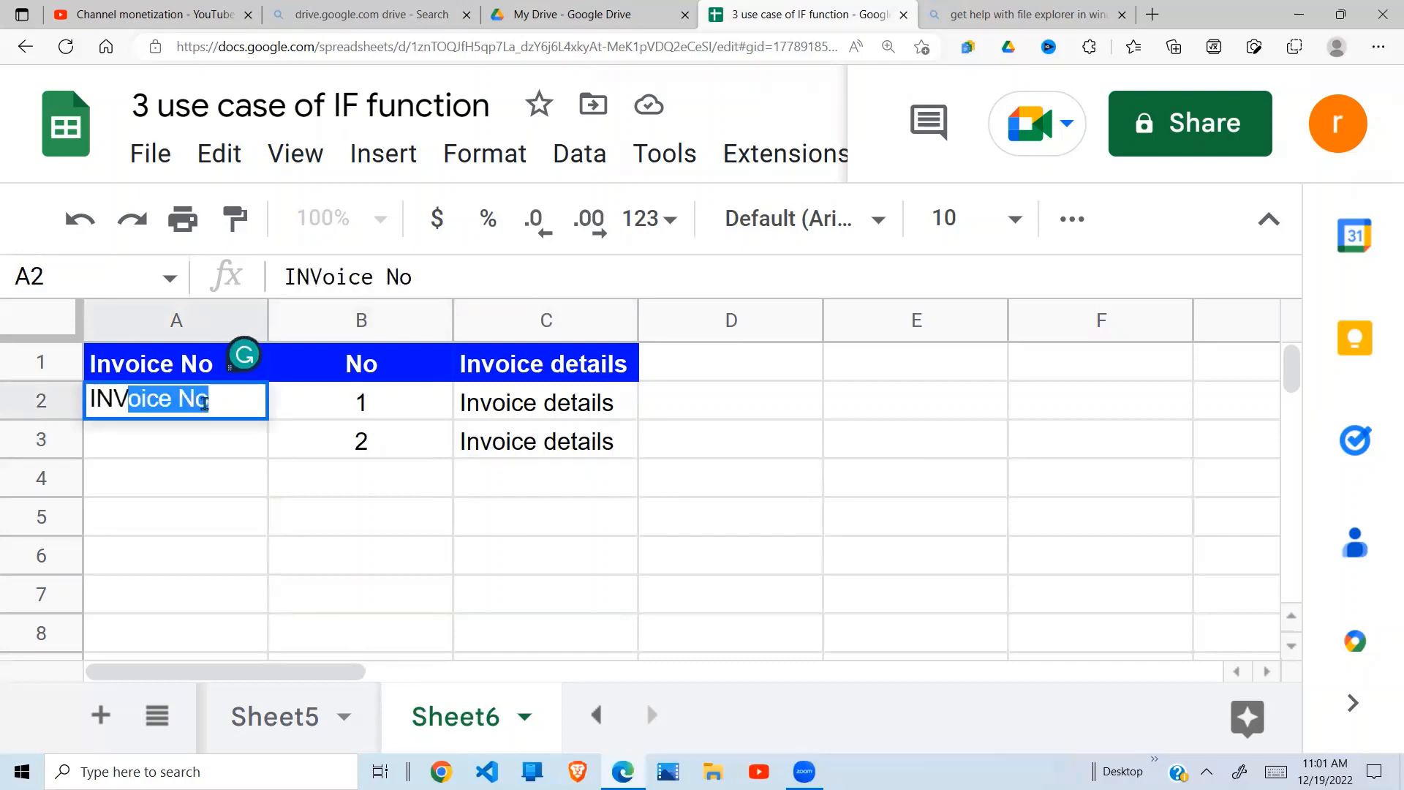
type("-001")
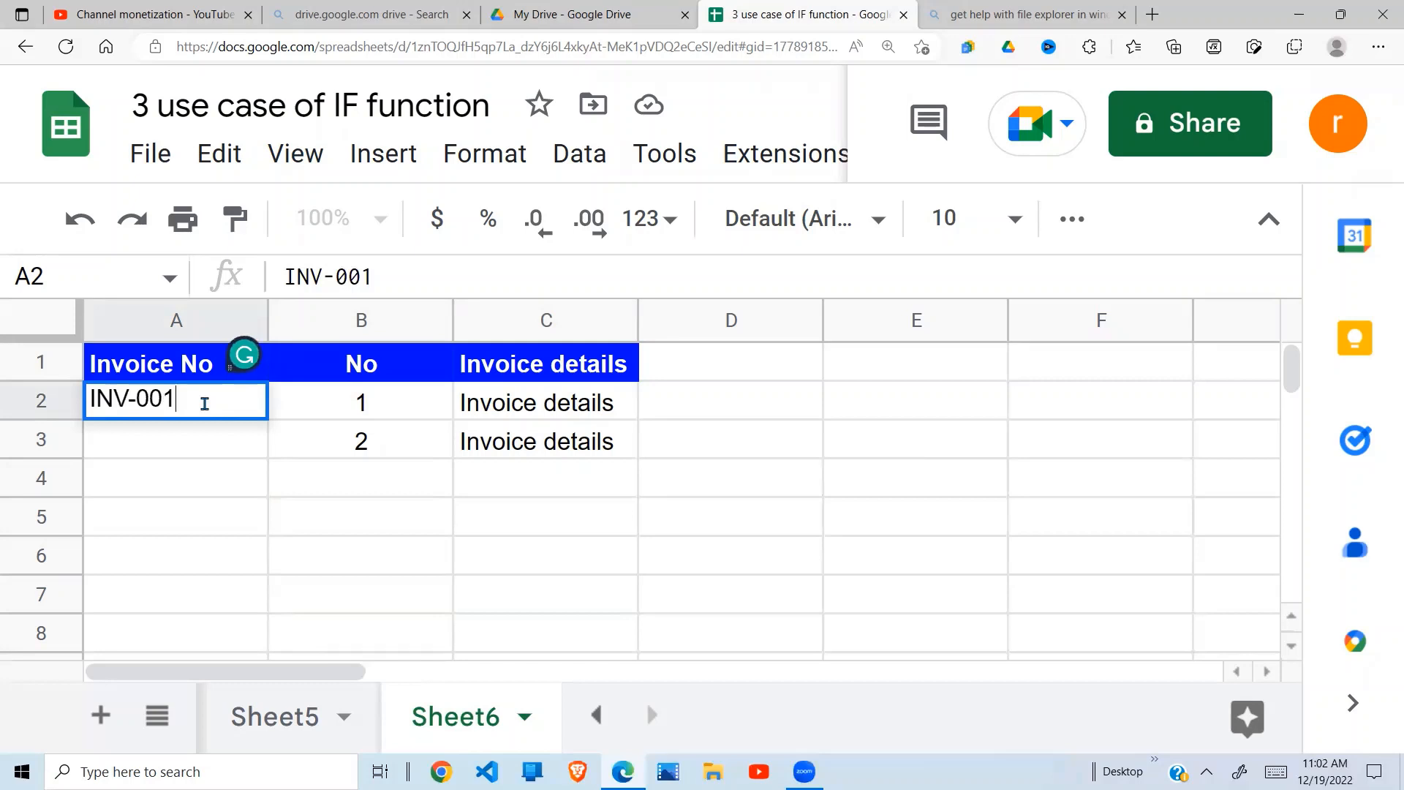
key("BackSpace")
type("01")
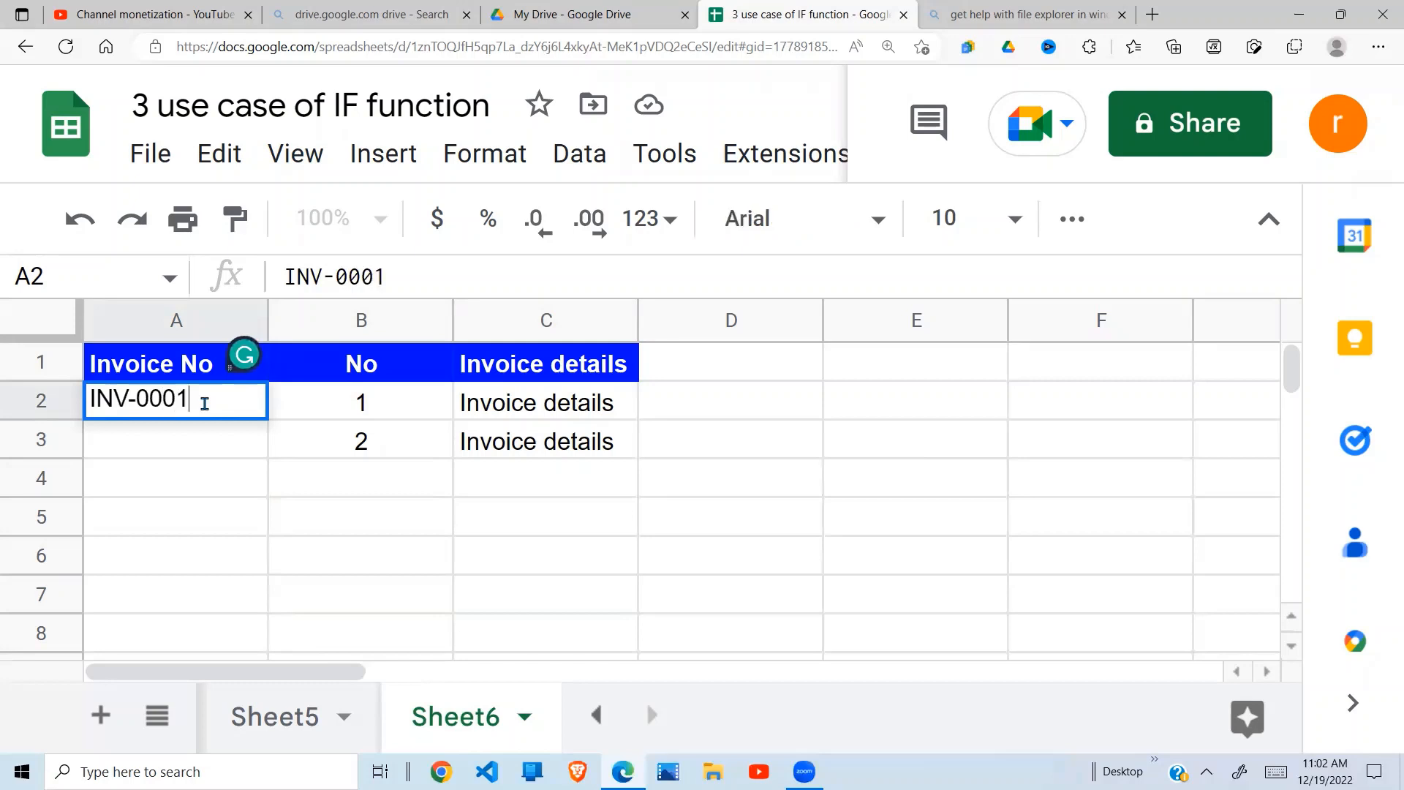
key("Return")
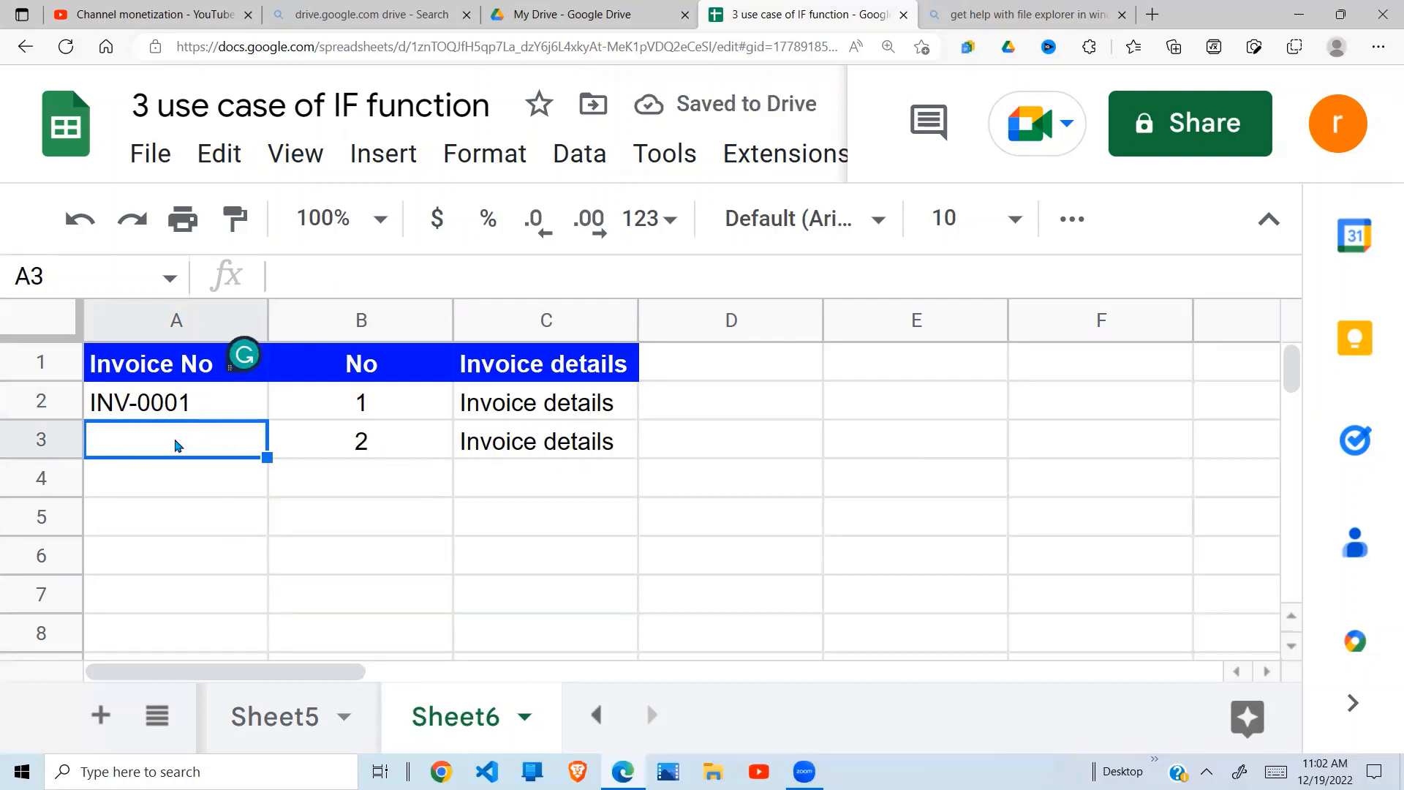
- Replace the A2 entry with a formula joining the invoice prefix to the row number: ="INV-000"&B2
left_click(234, 416)
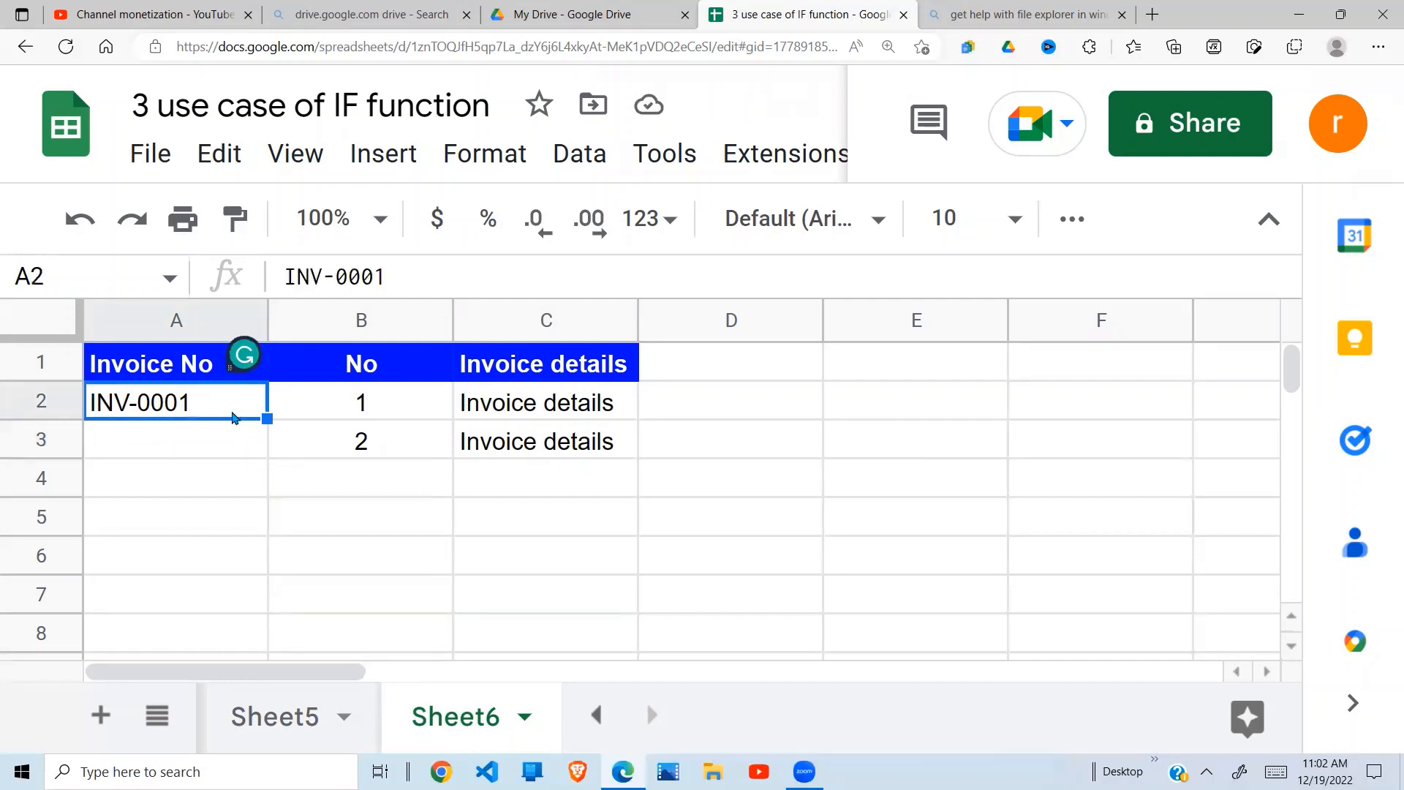
type("=")
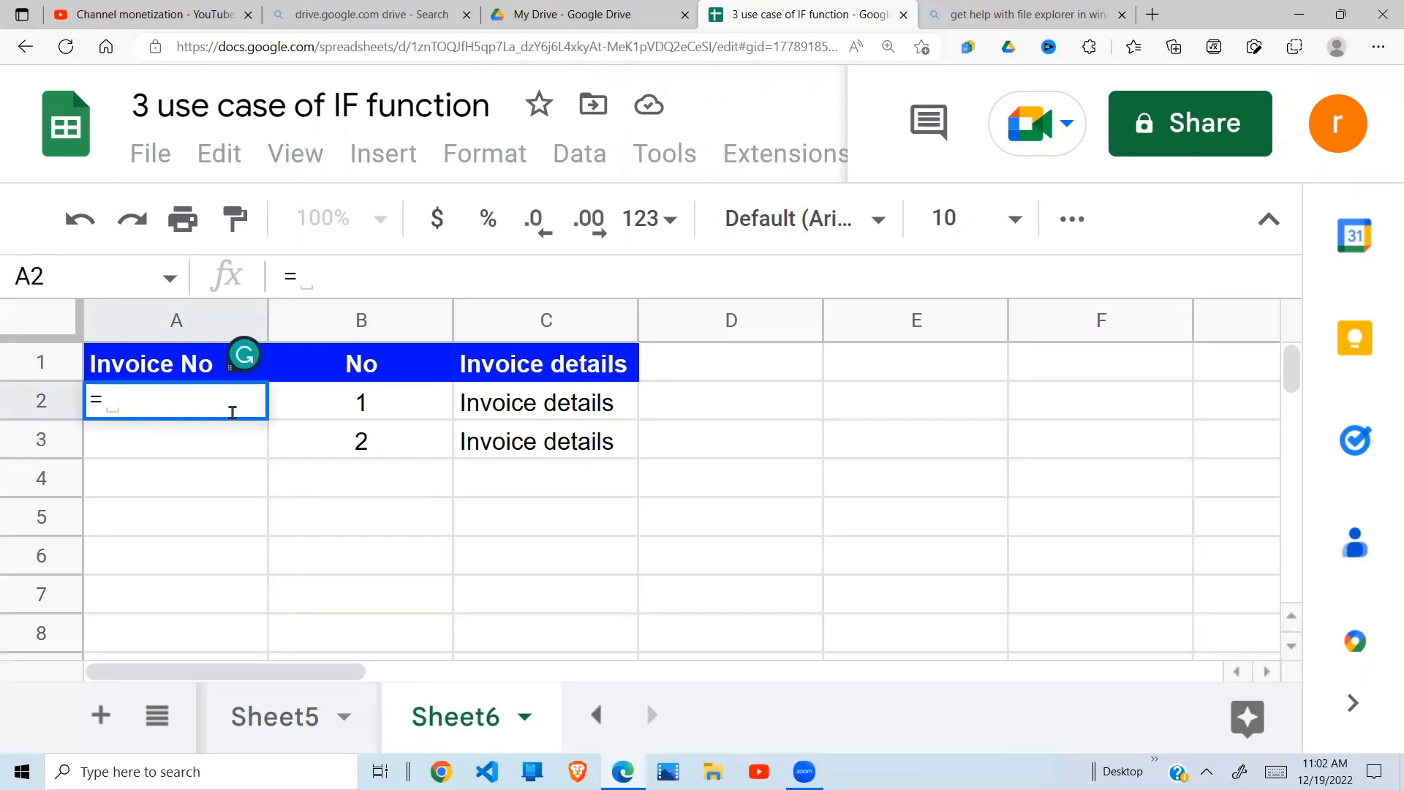
type("\"")
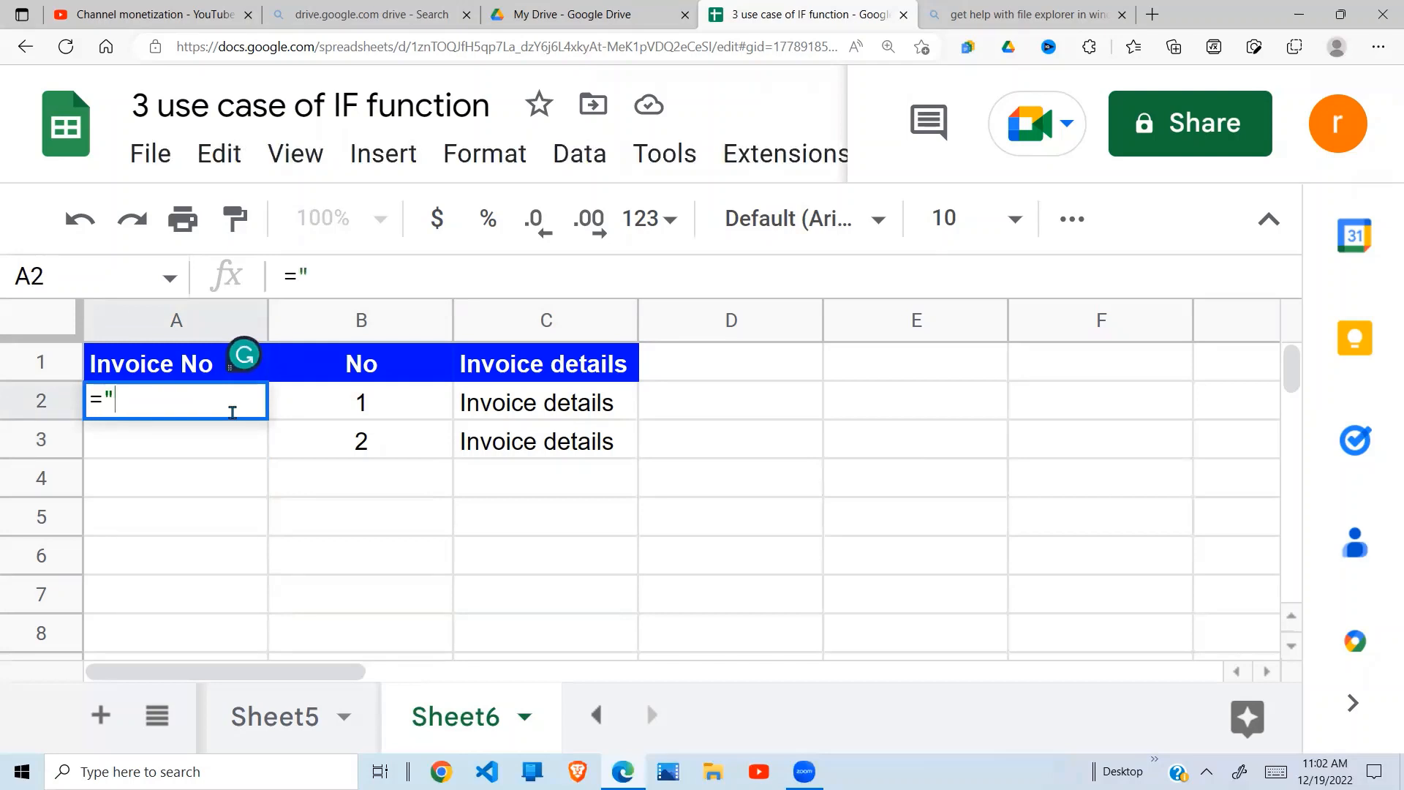
type("INV")
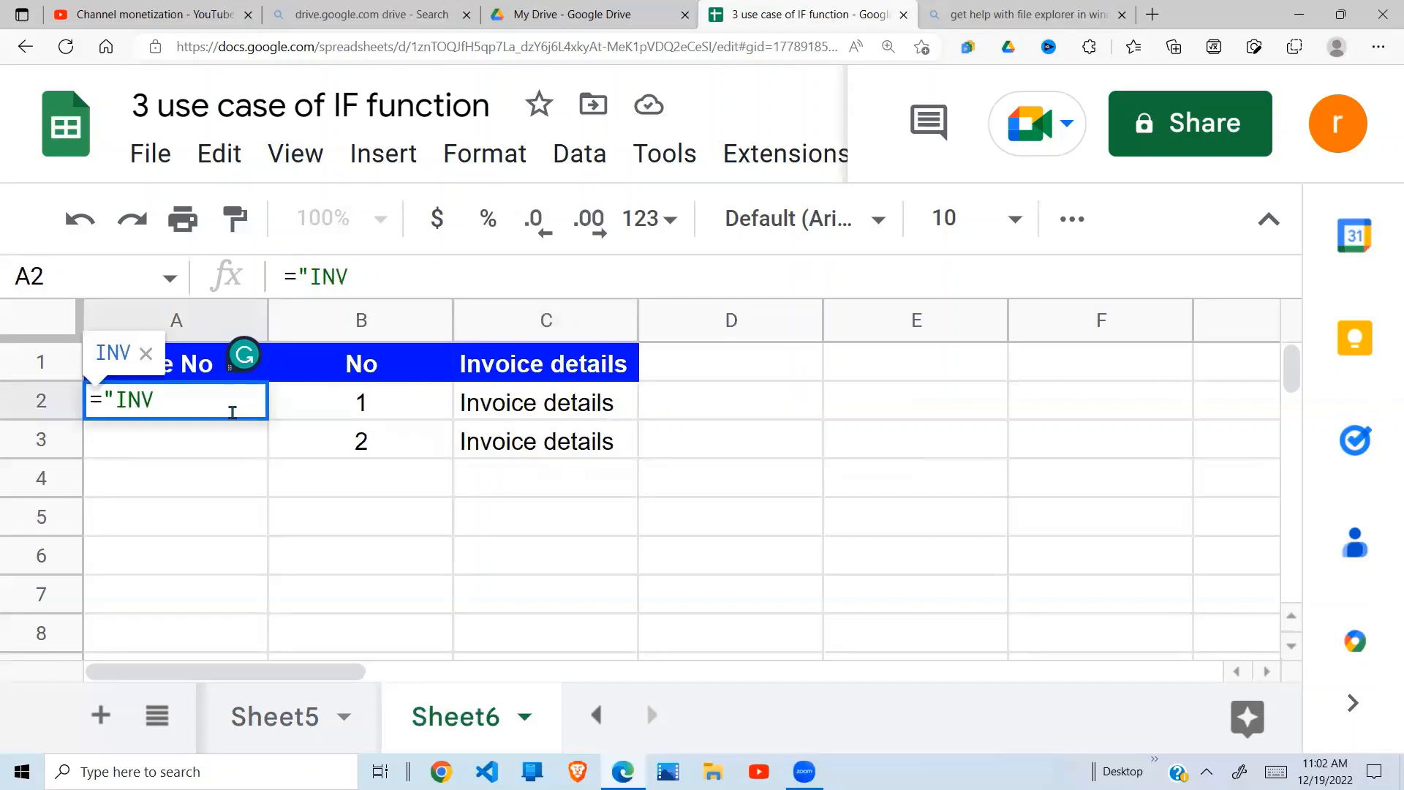
type("-))")
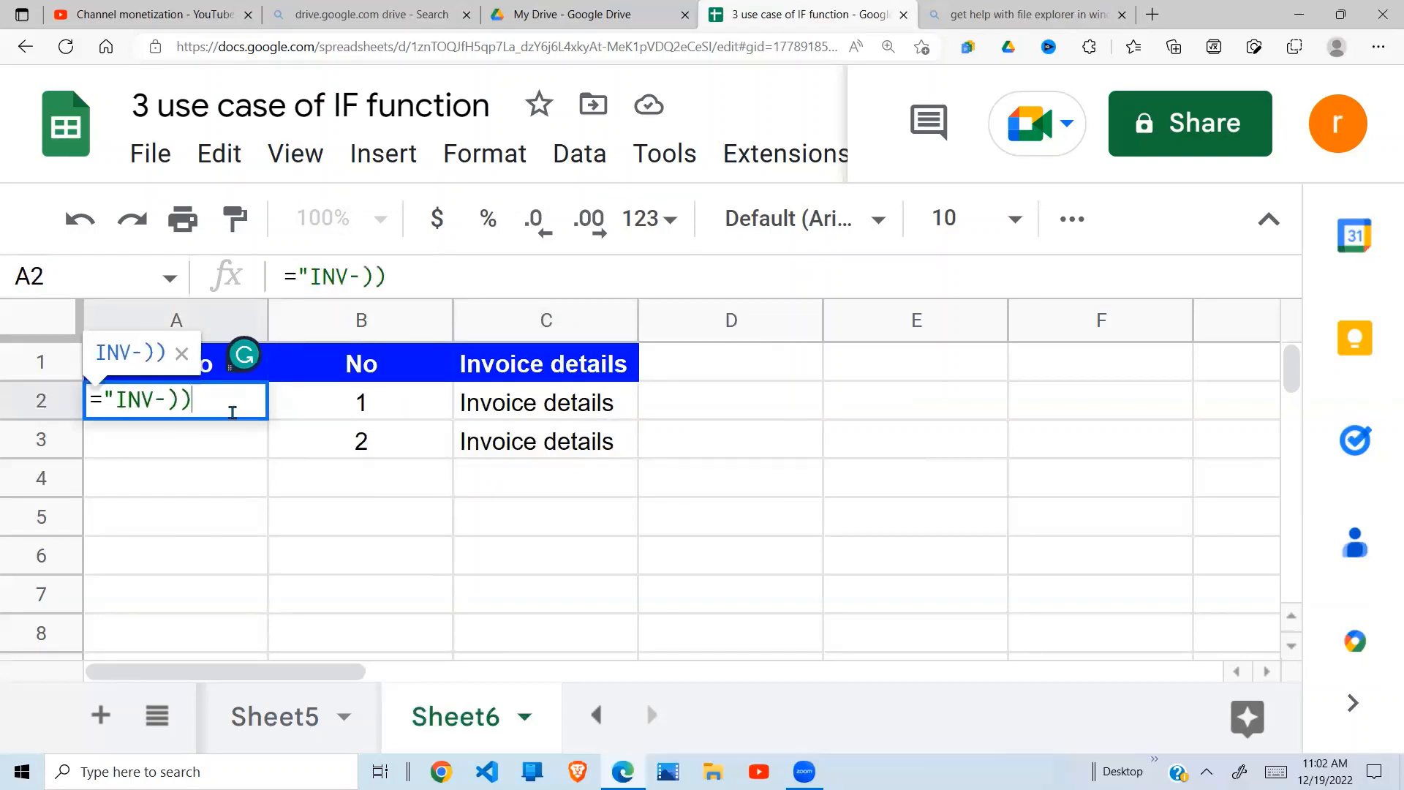
key("BackSpace")
key("BackSpace")
key("BackSpace")
type("-")
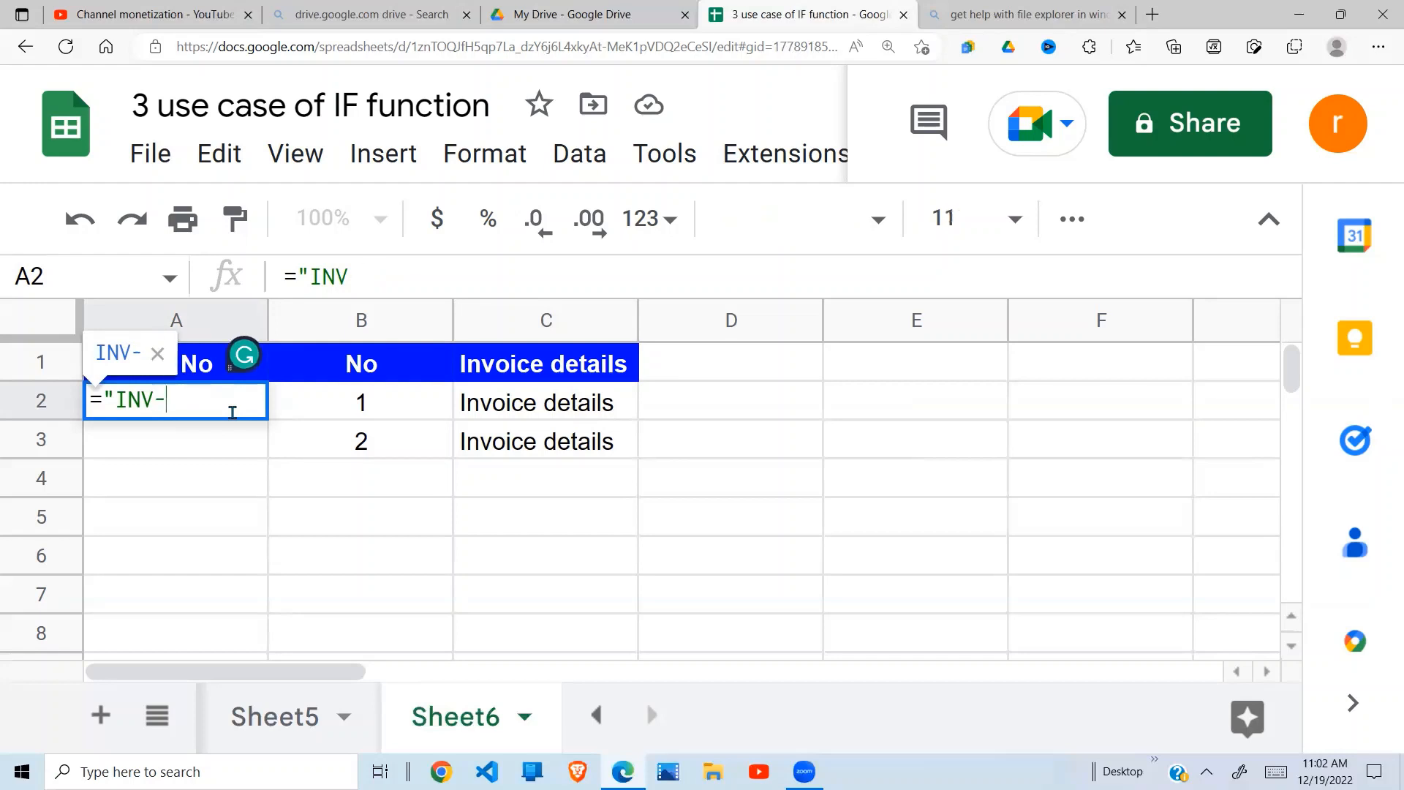
type("000")
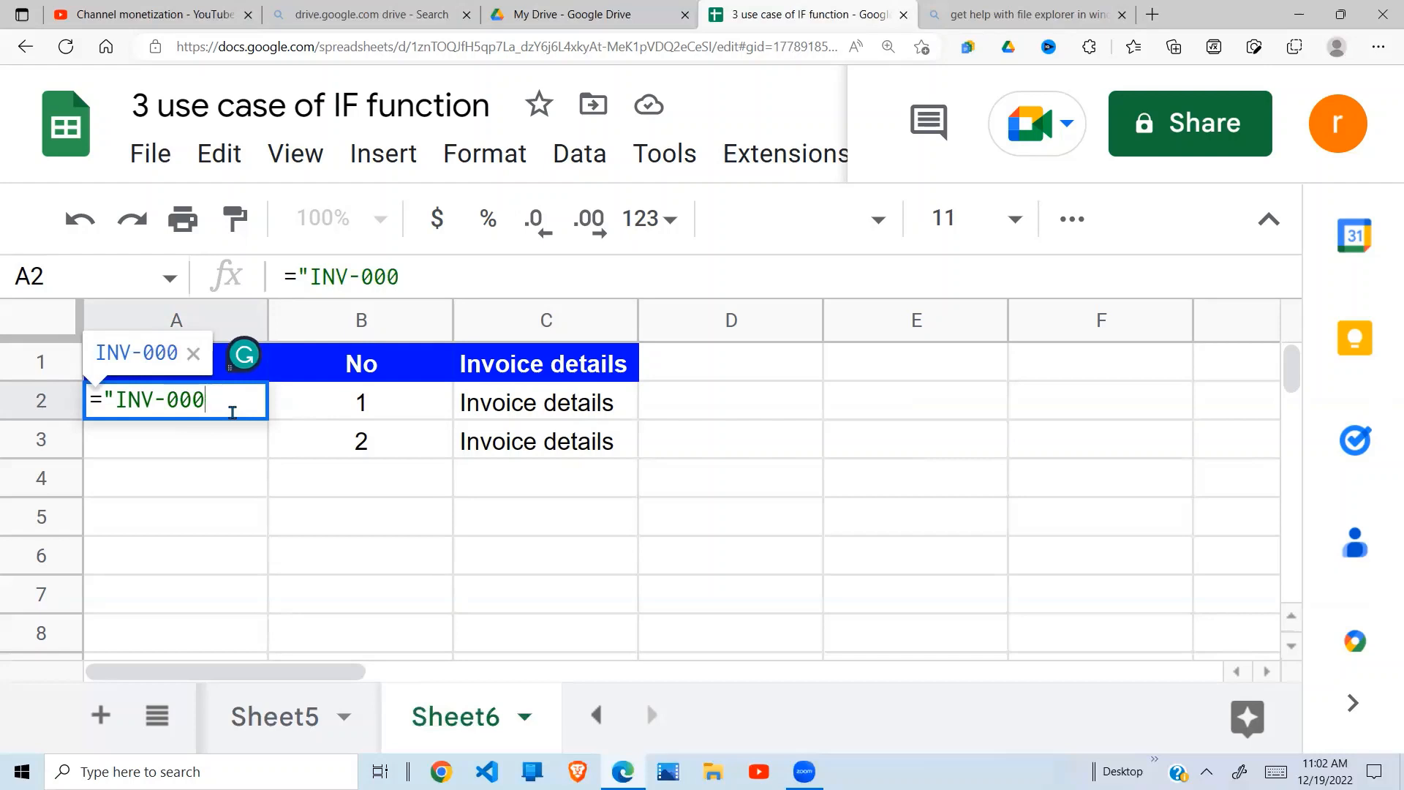
type("\"&")
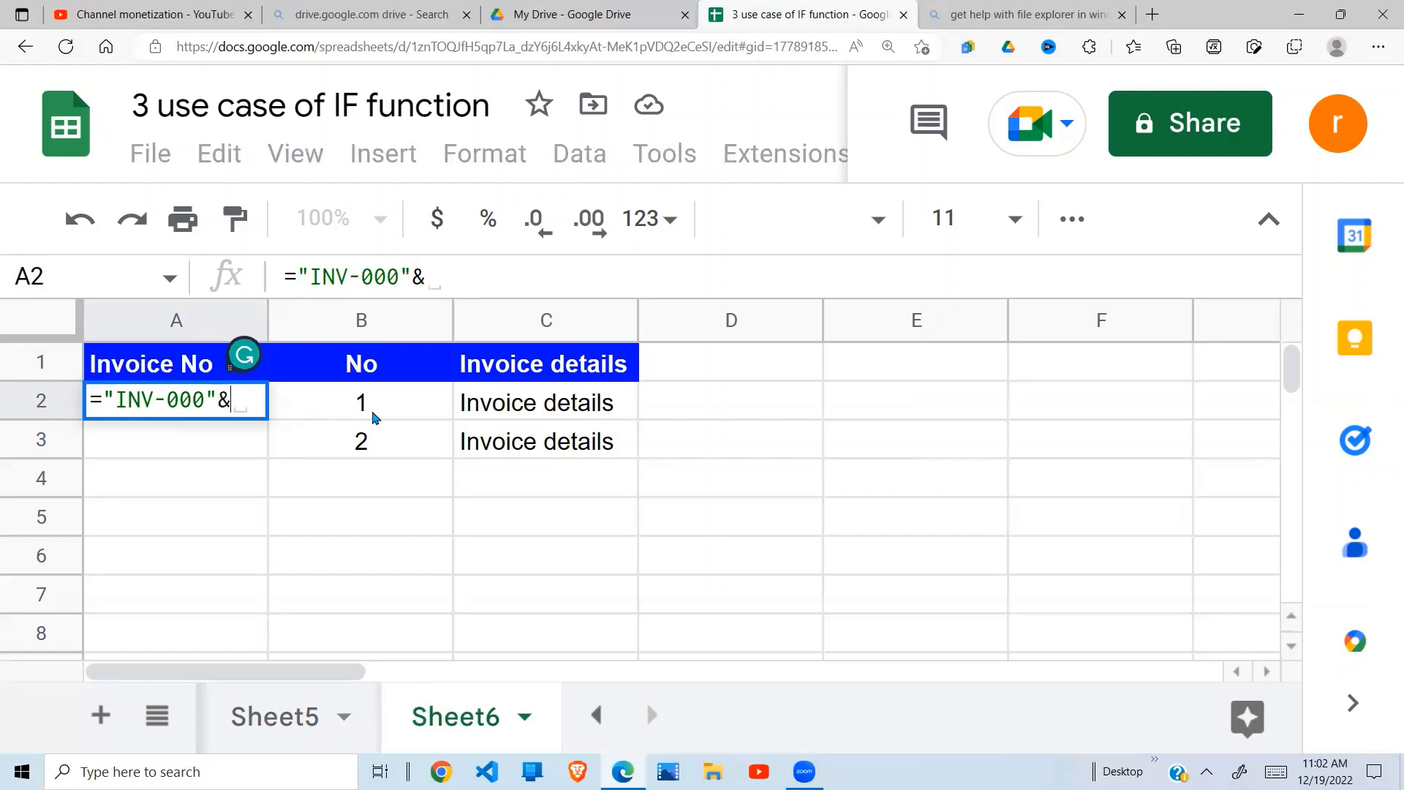
left_click(373, 419)
key("Return")
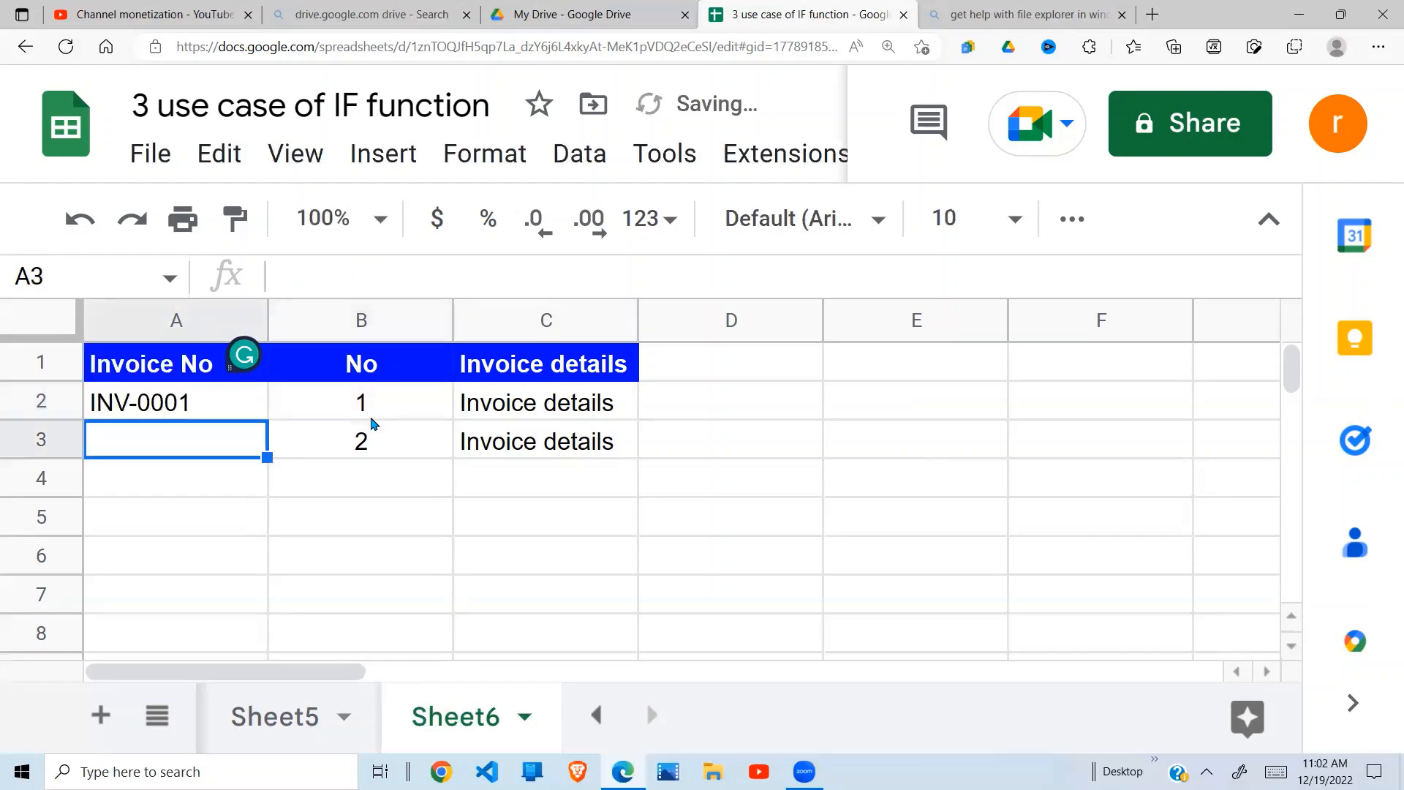
- Fill the A2 invoice number formula down to A8 and check the rows without invoice details
key("Up")
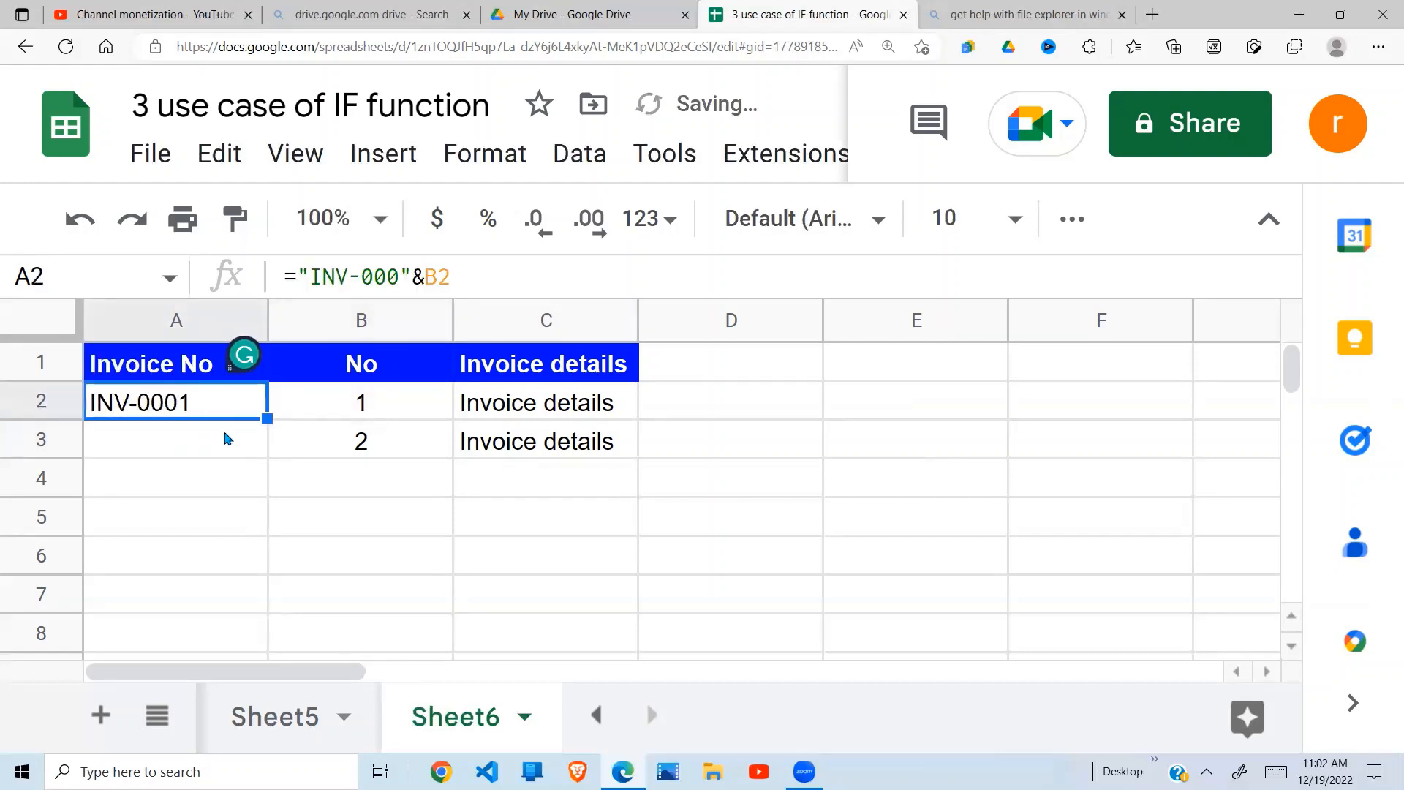
left_click_drag(267, 421, 248, 633)
left_click(296, 531)
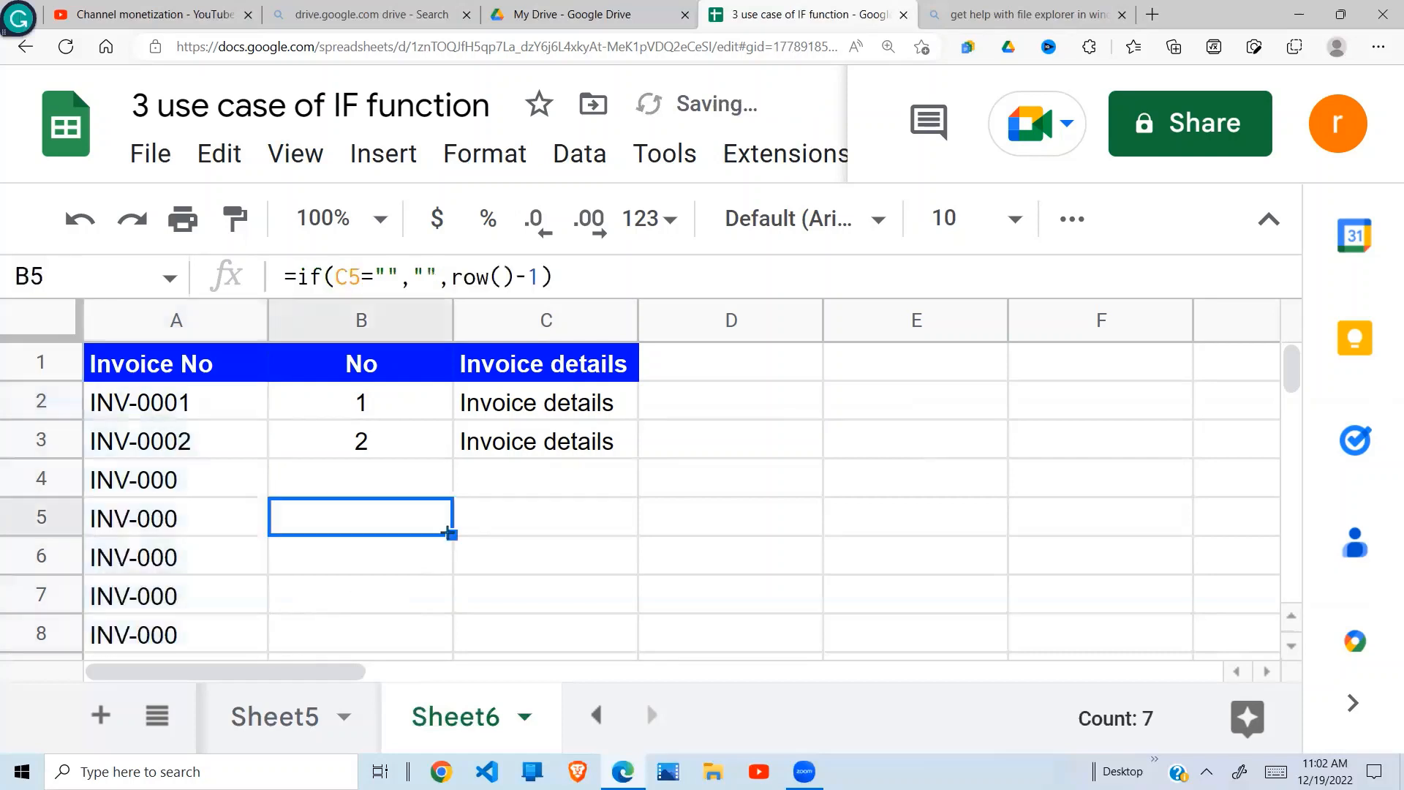
left_click(234, 489)
left_click(446, 486)
left_click(512, 473)
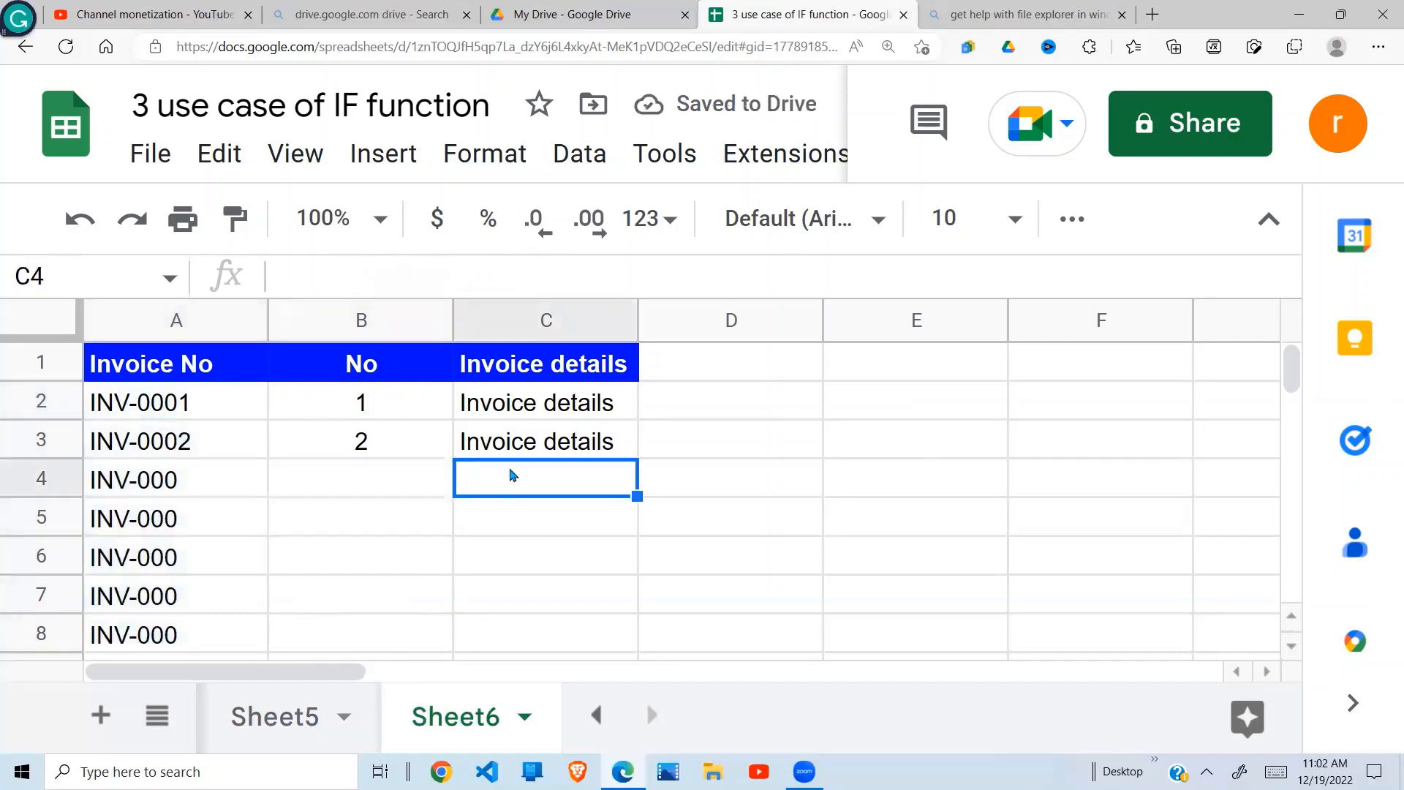
left_click(143, 498)
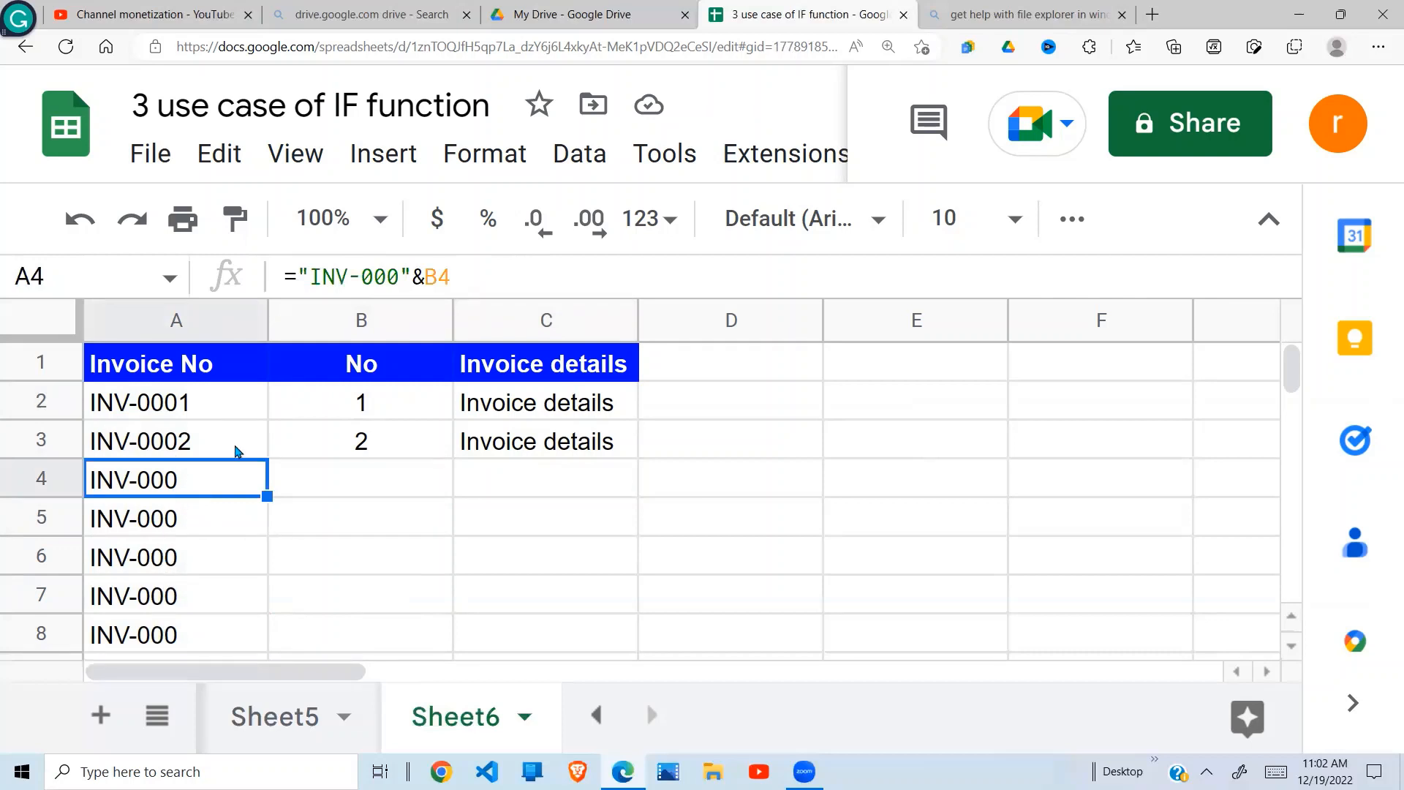
left_click(298, 275)
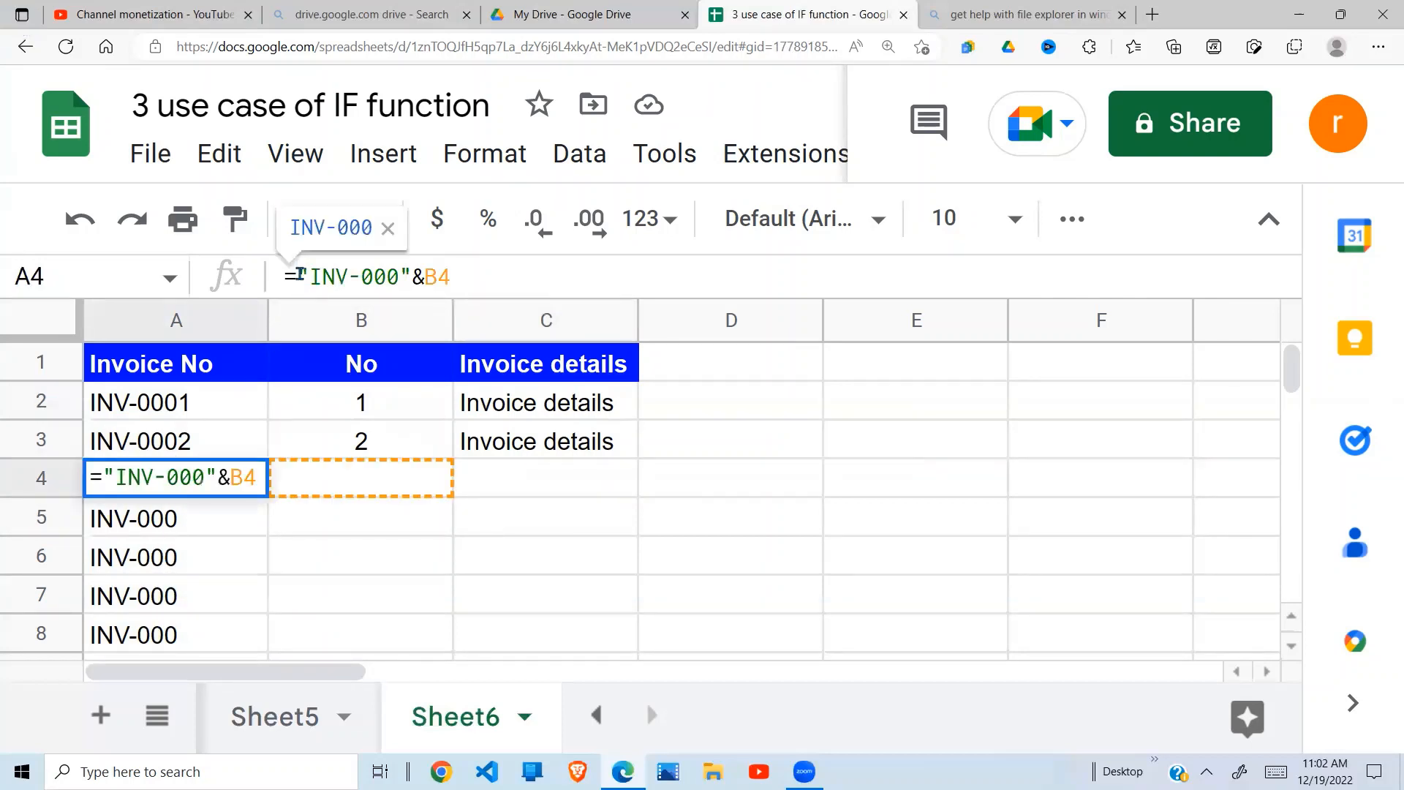
type("if")
key("BackSpace")
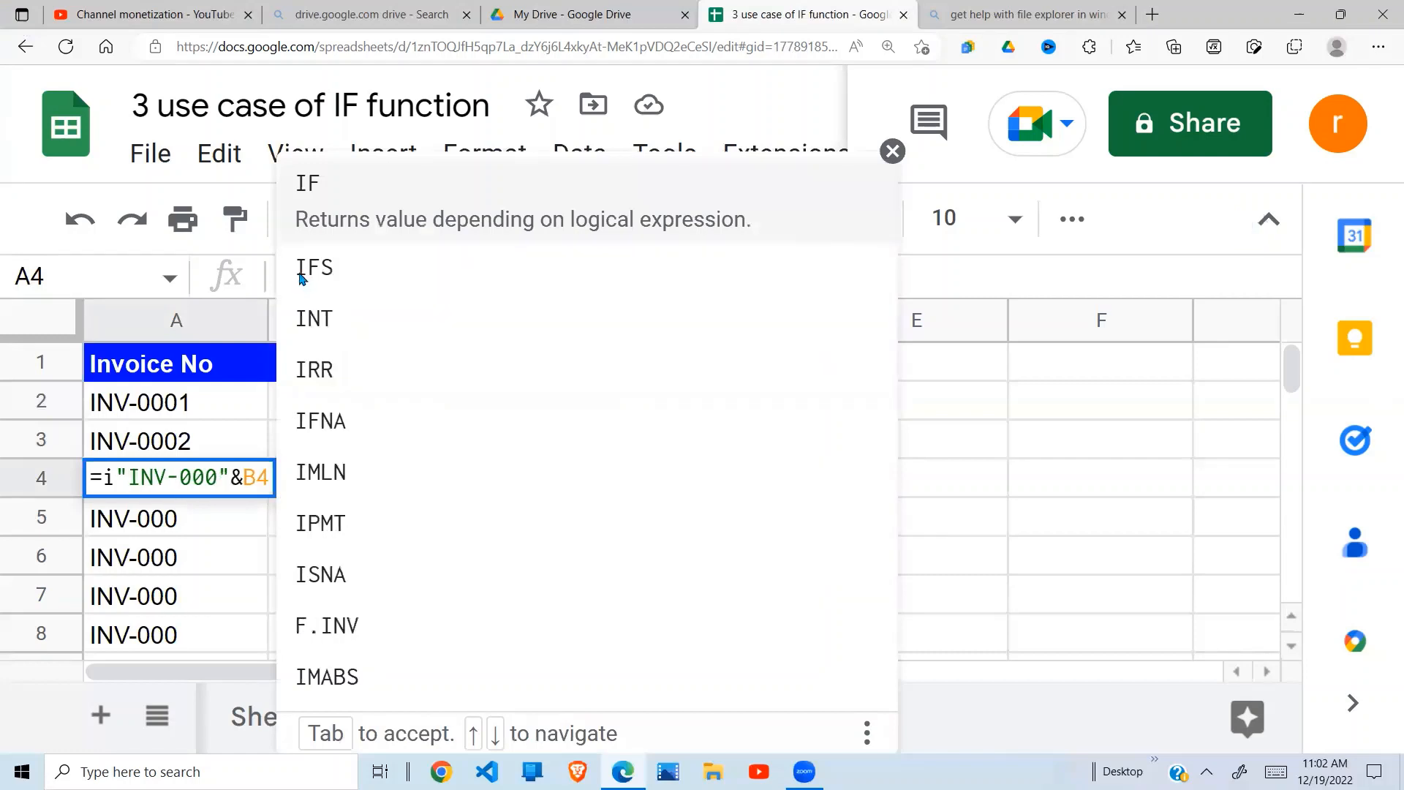
key("BackSpace")
key("Return")
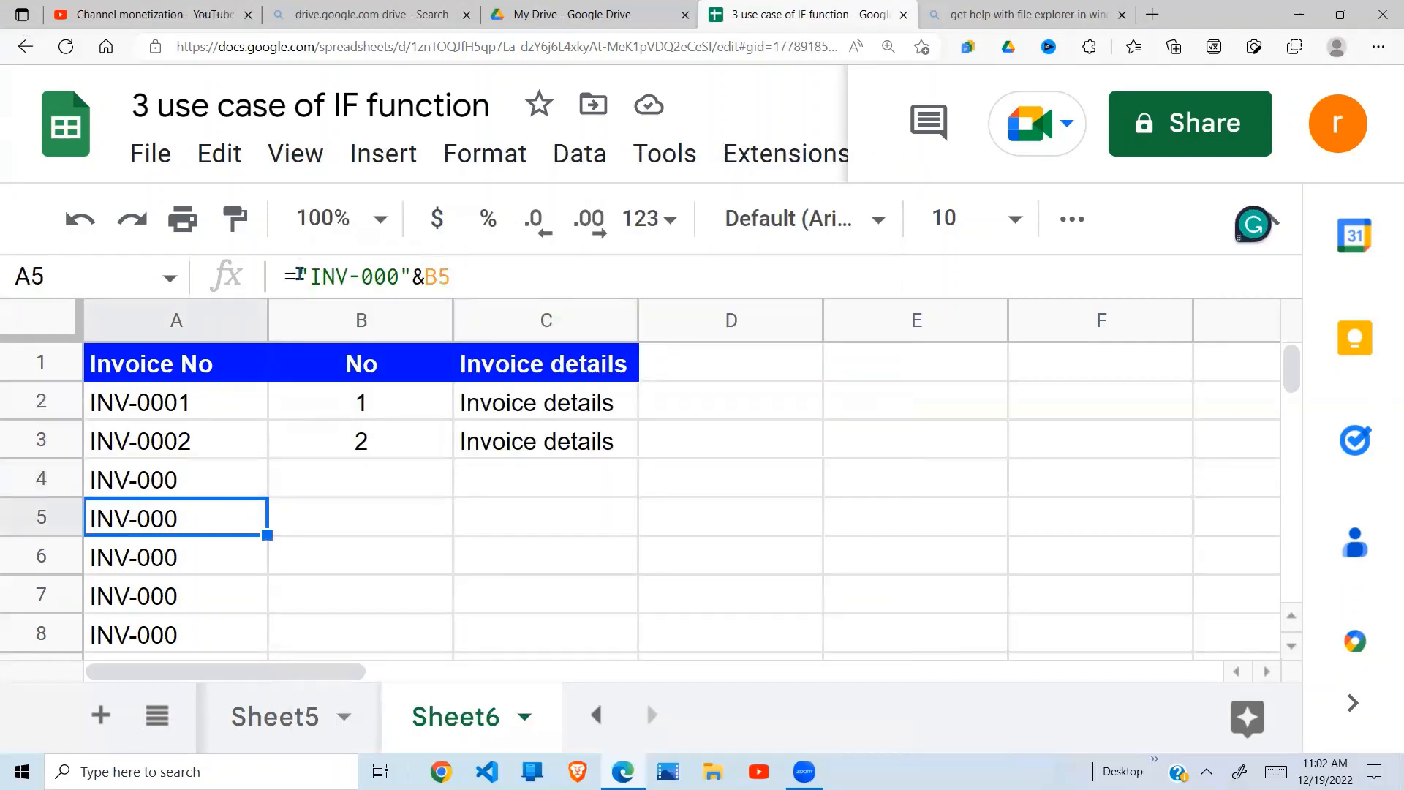
- Wrap the A2 invoice number formula in an IF that stays blank without a row number: =if(B2="","","INV-000"&B2)
left_click(214, 411)
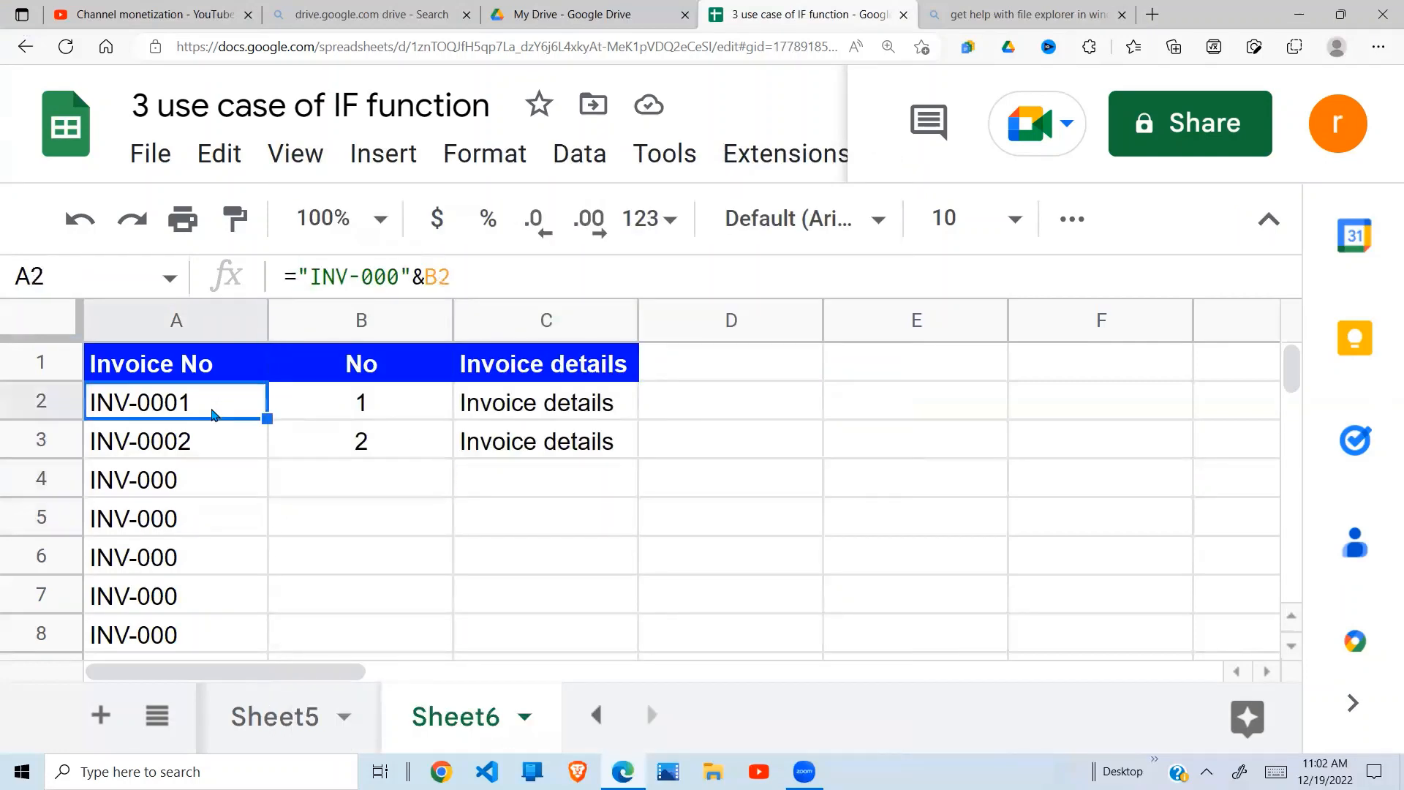
left_click(296, 277)
type("if")
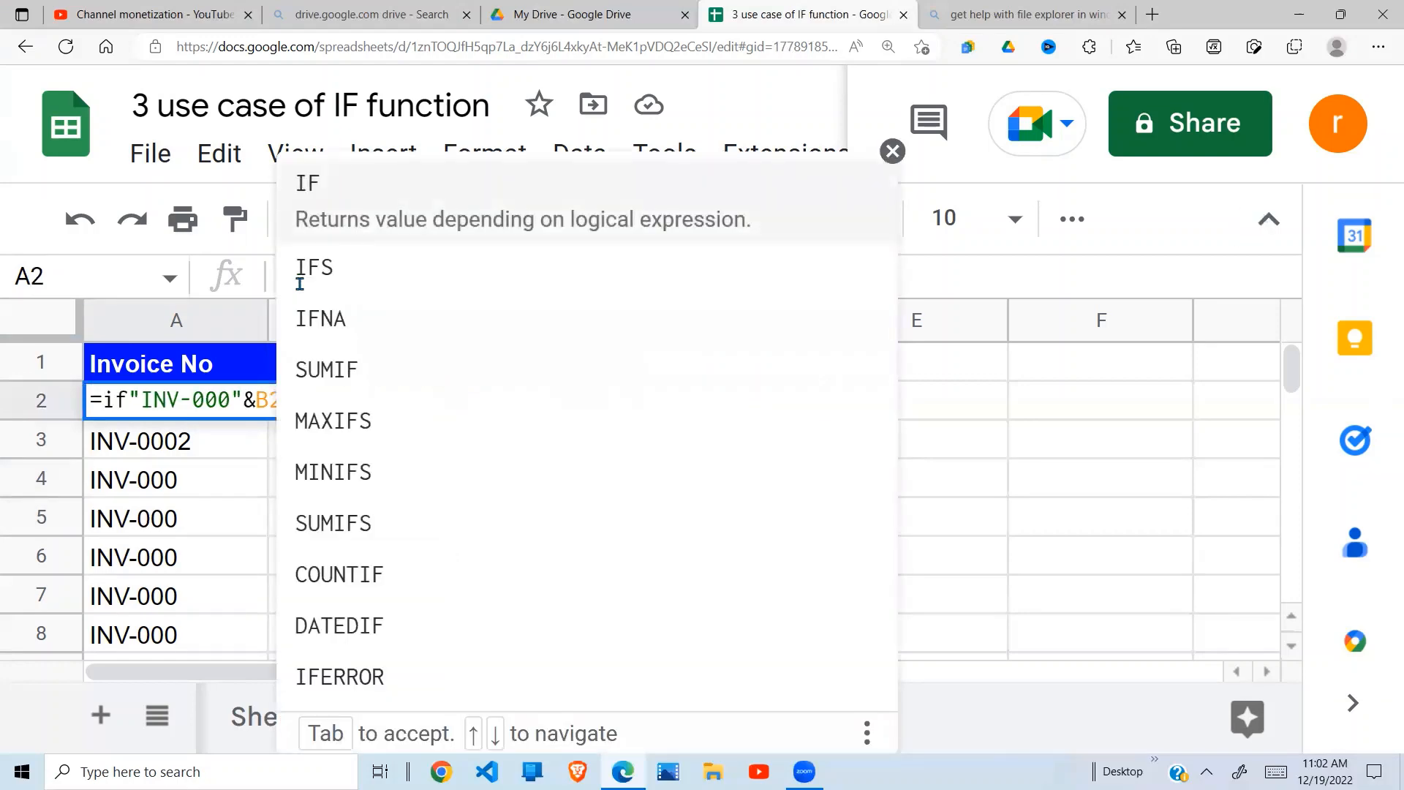
type("(c")
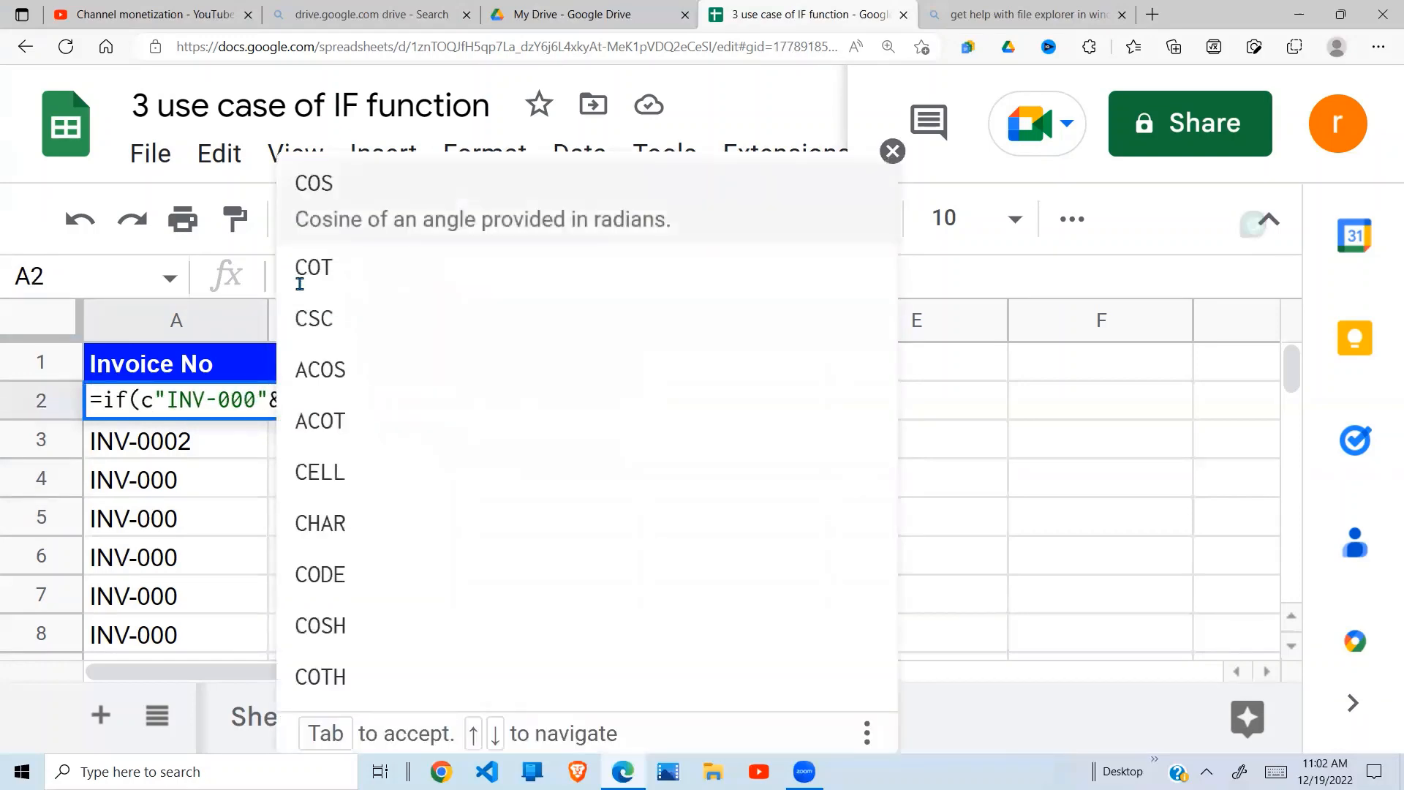
key("BackSpace")
type("b2")
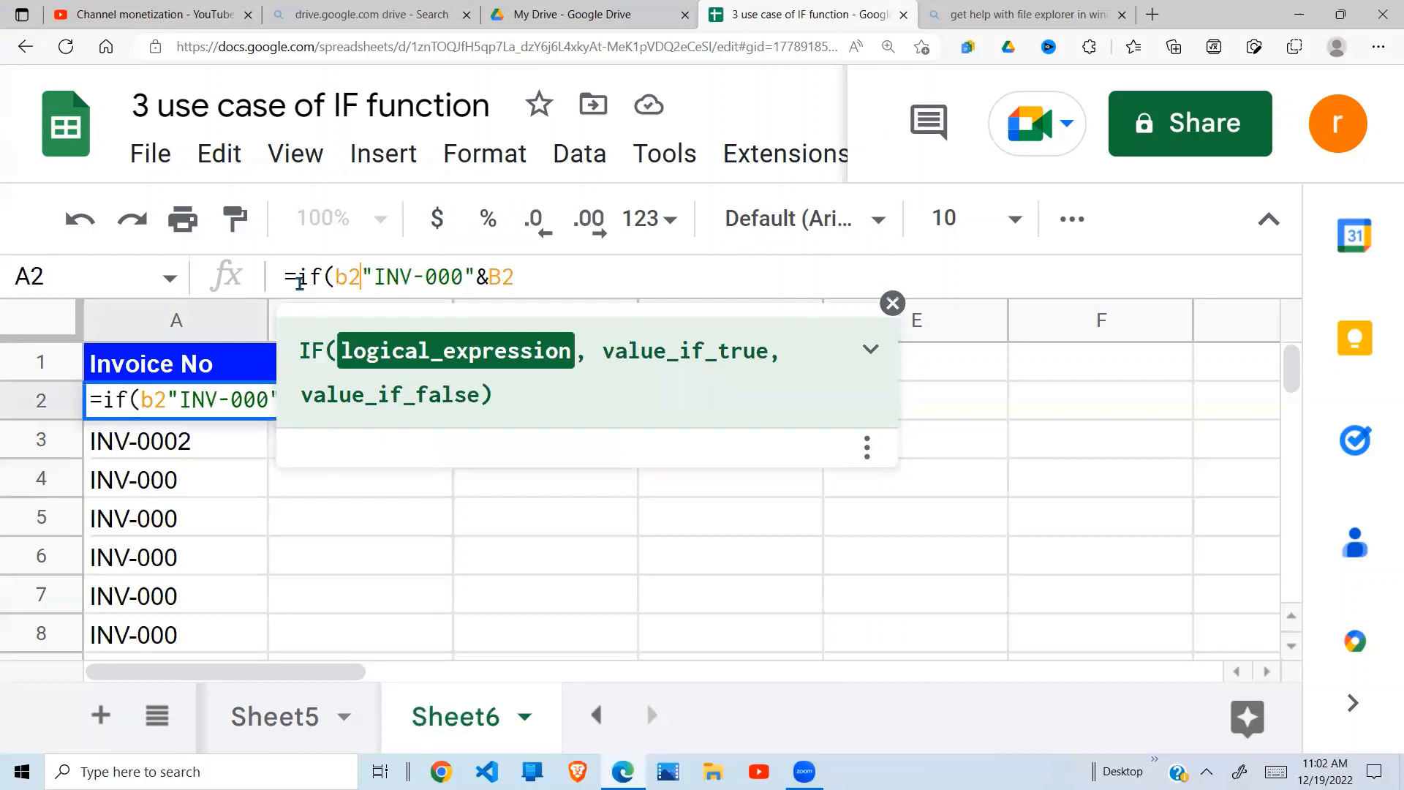
type("=\"")
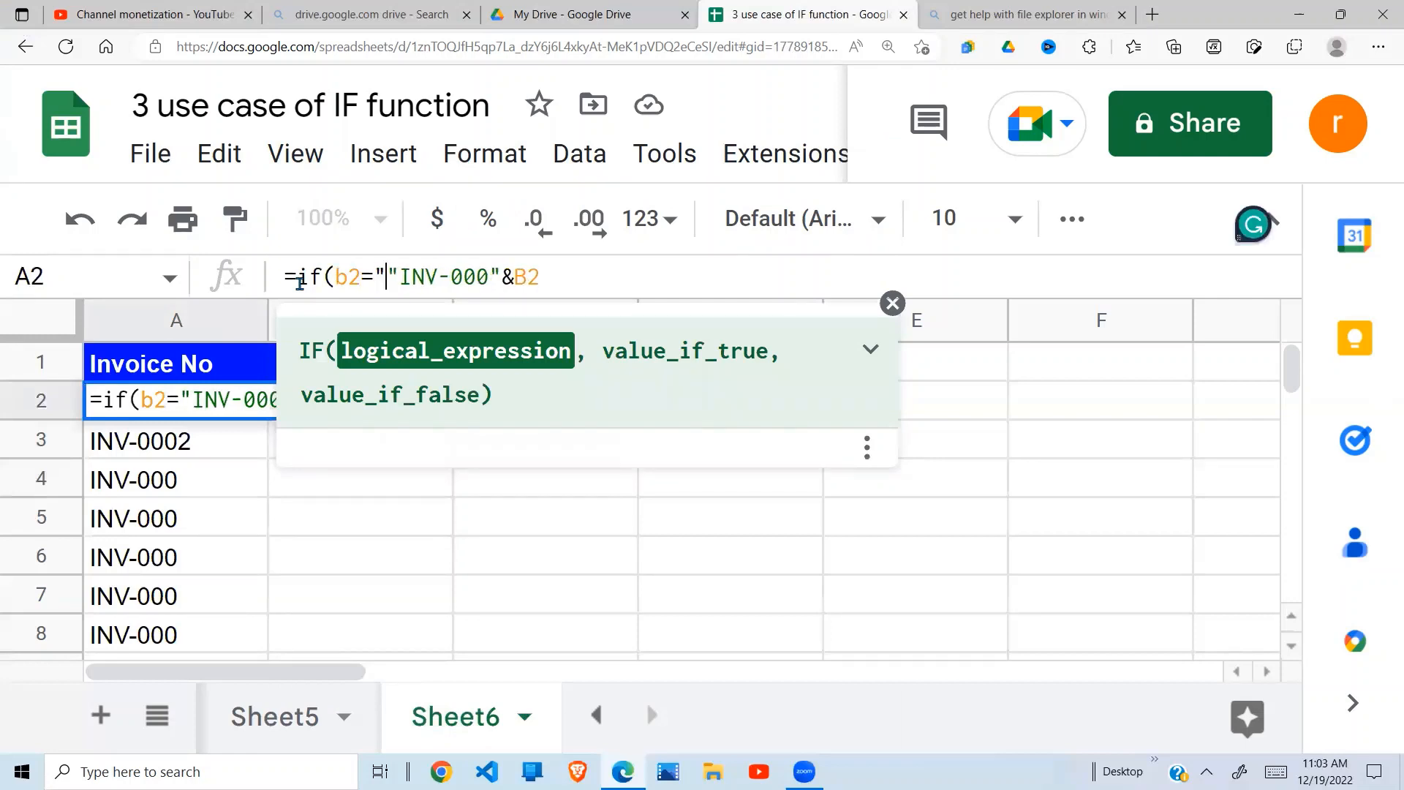
type("\",")
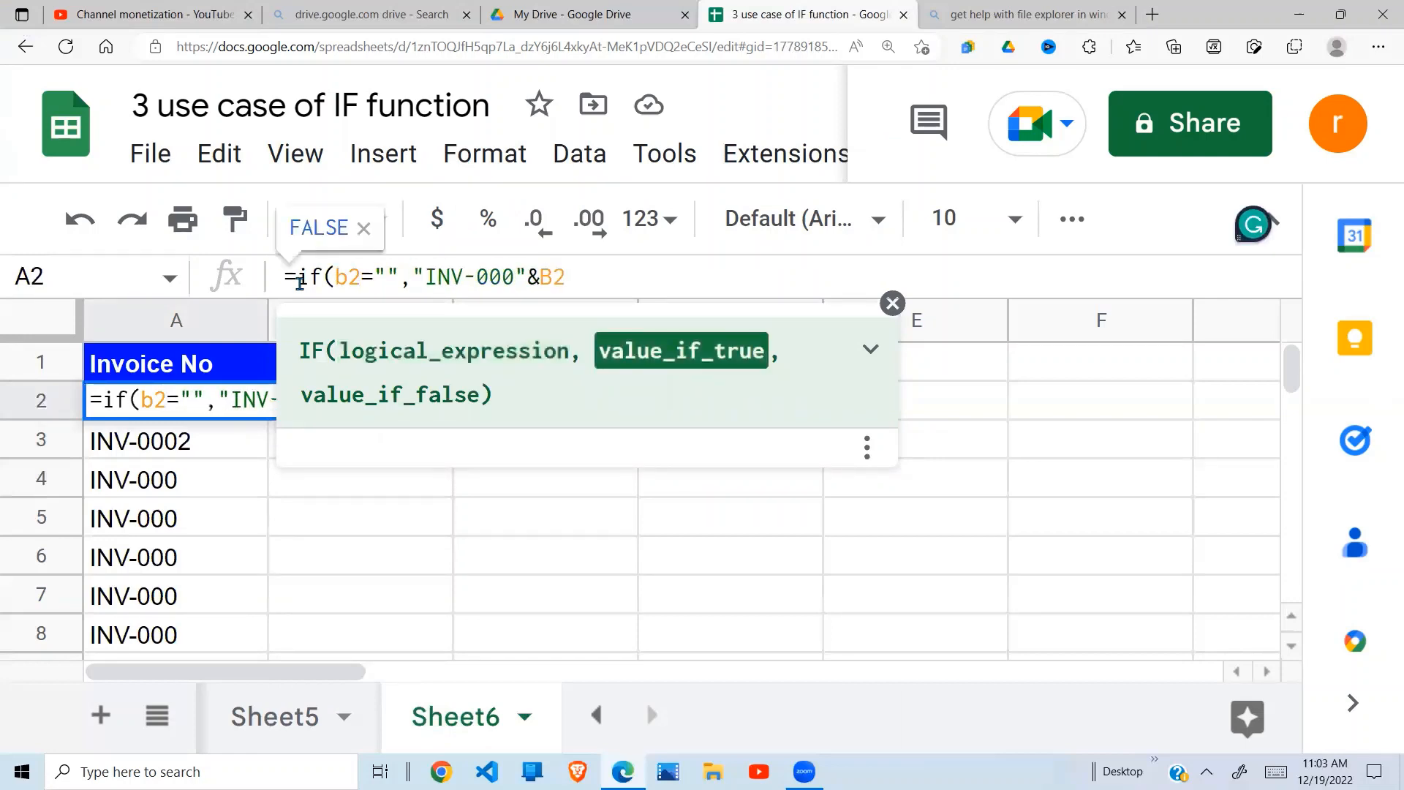
type("\"\",")
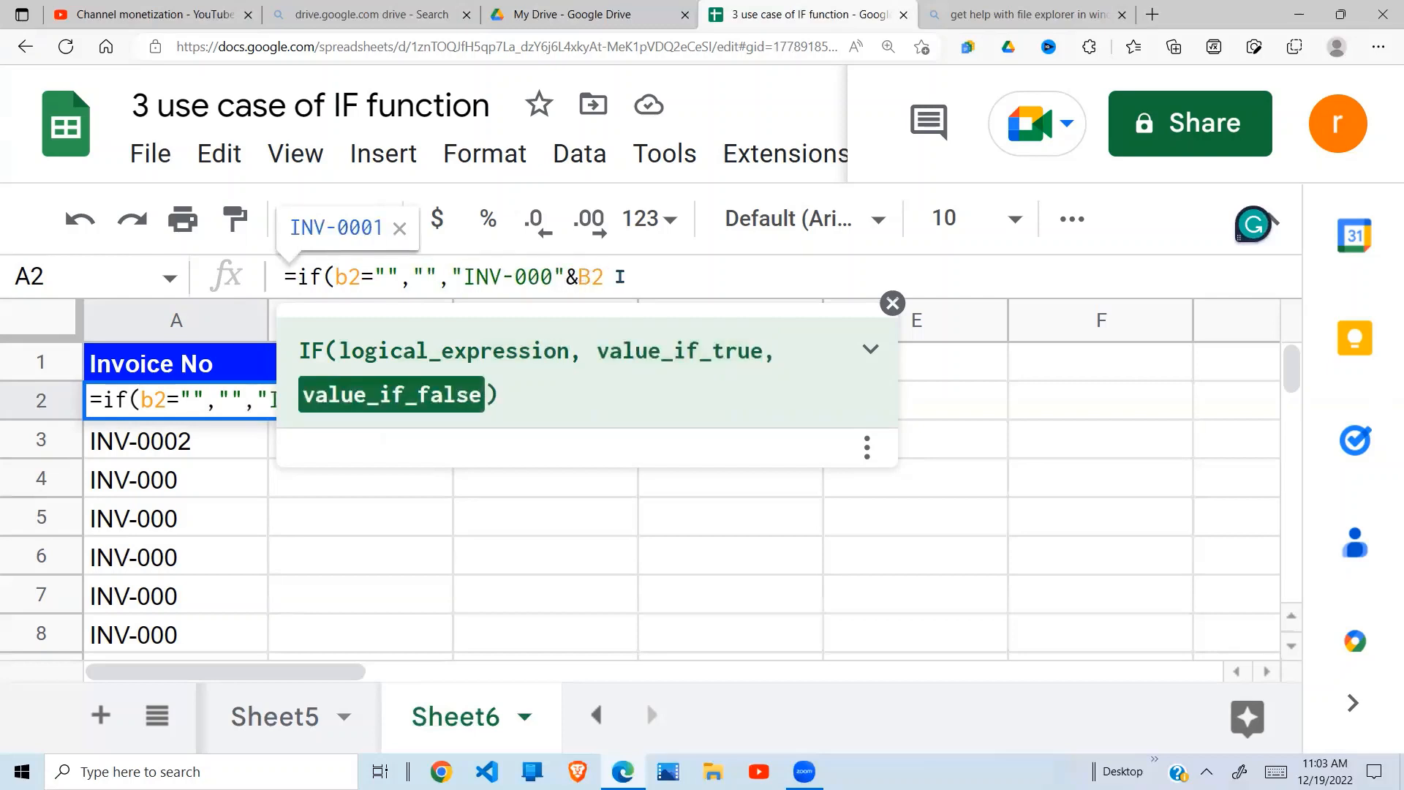
type(")")
key("Return")
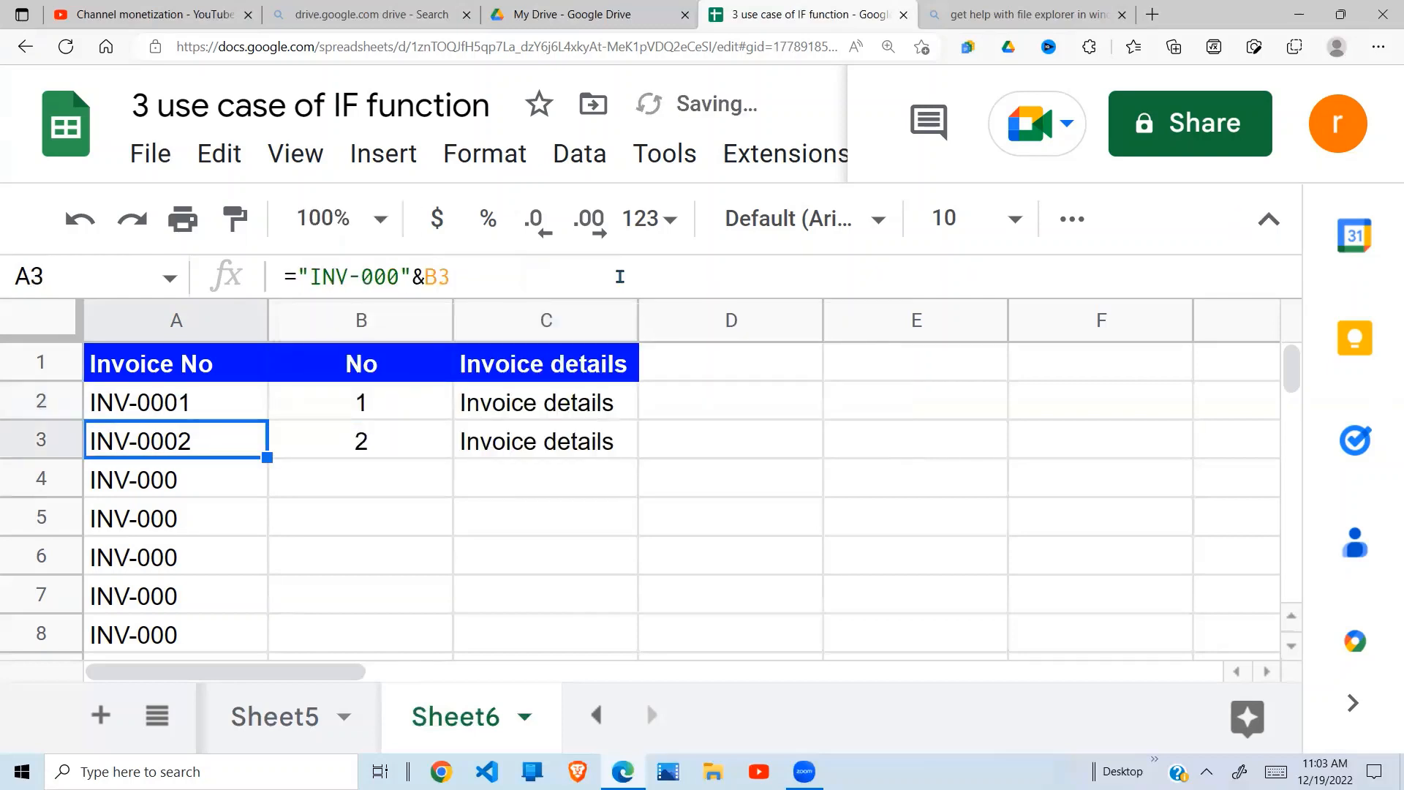
- Fill the A2 IF formula down to A8 and check the rows that have no invoice details
left_click(249, 411)
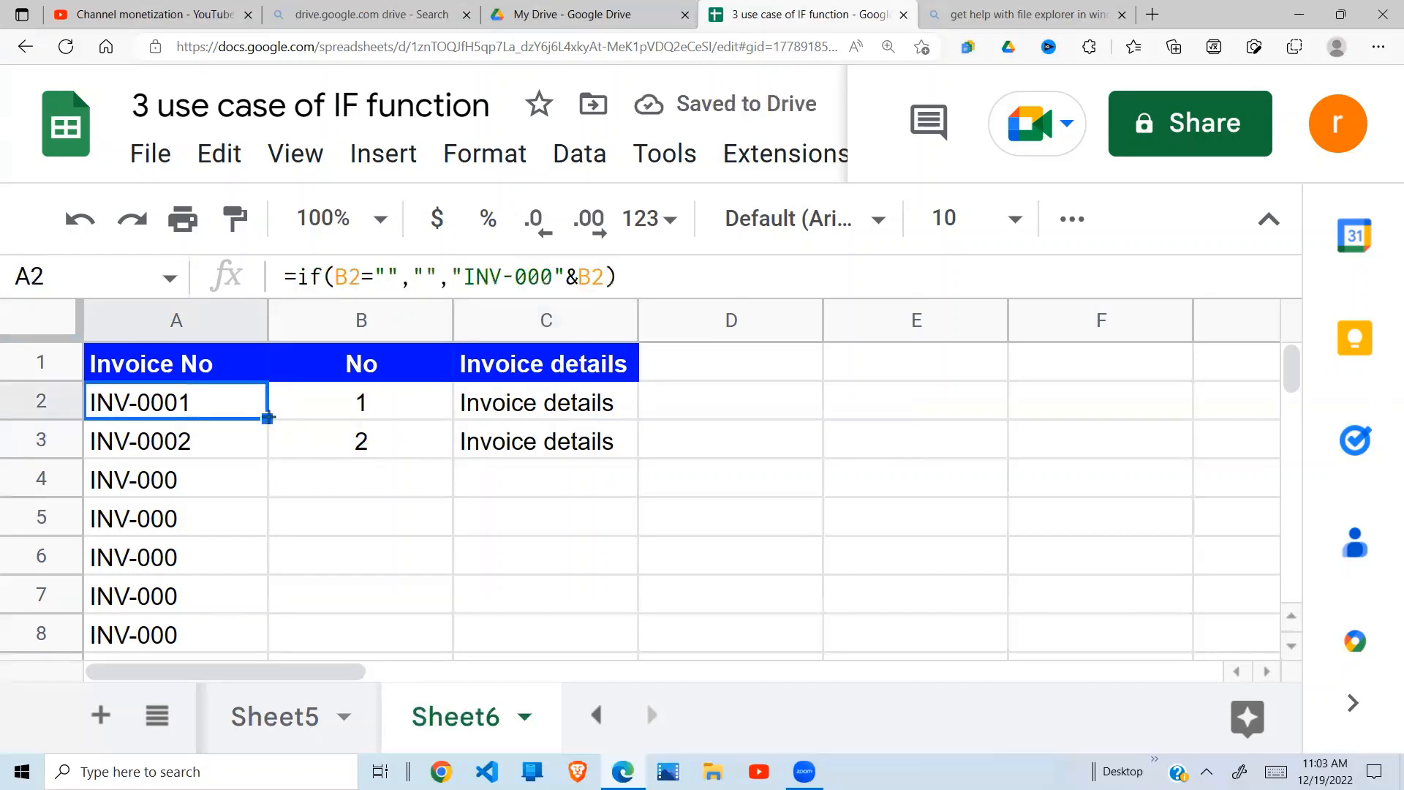
left_click_drag(267, 418, 239, 636)
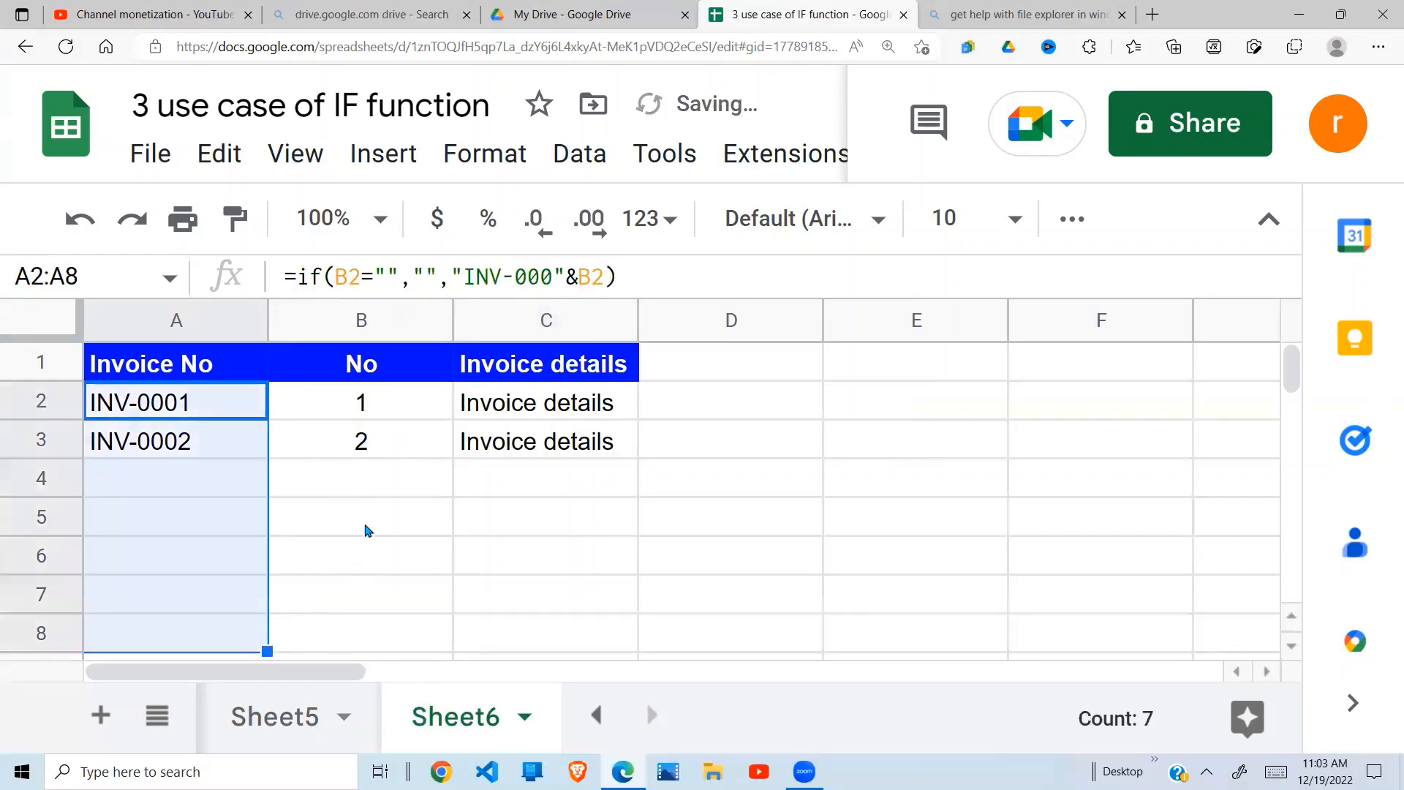
left_click(345, 493)
left_click(196, 494)
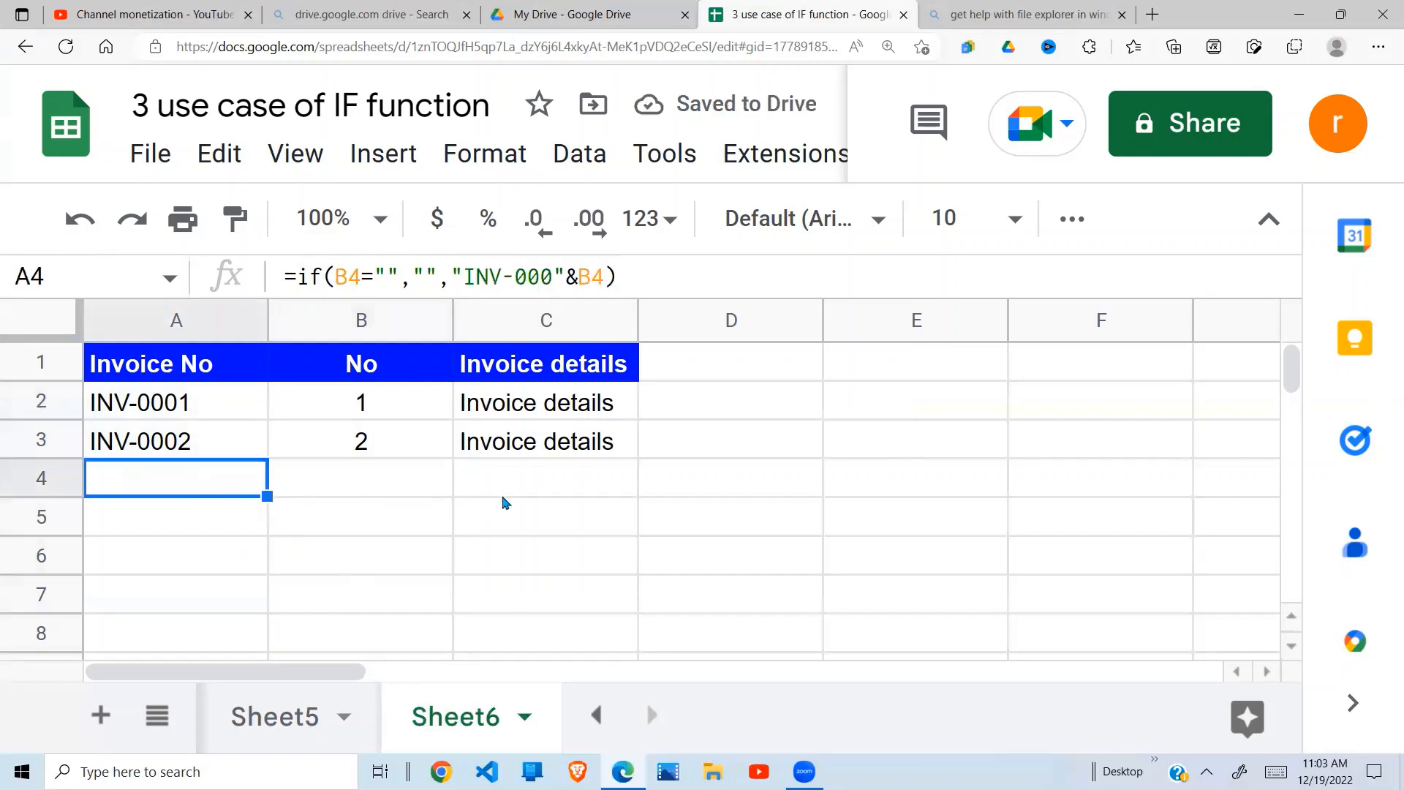
left_click(503, 498)
left_click(285, 610)
left_click(484, 606)
- Test the automatic numbering by entering idid in C4, tsy in C5 and ysysys in C6
left_click(573, 497)
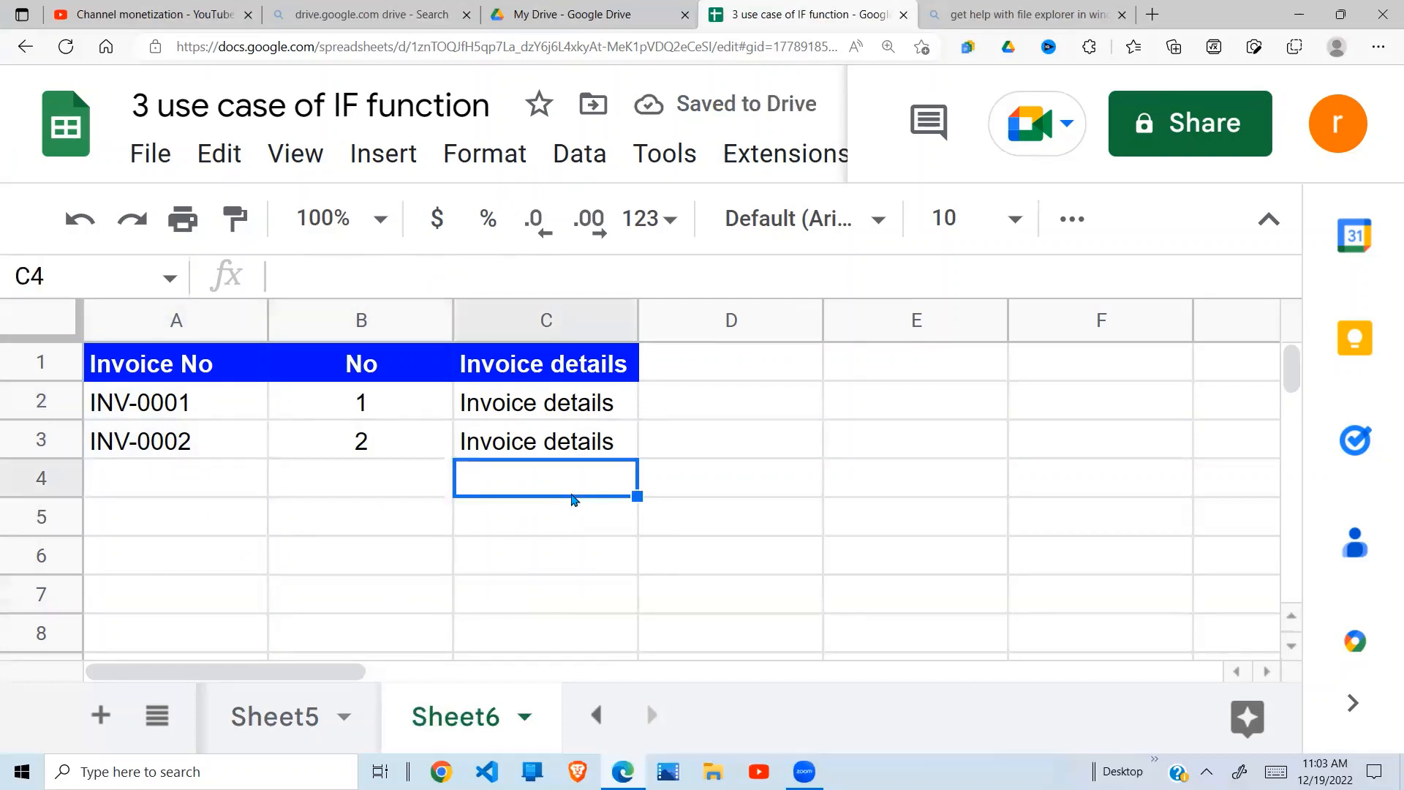
type("idid")
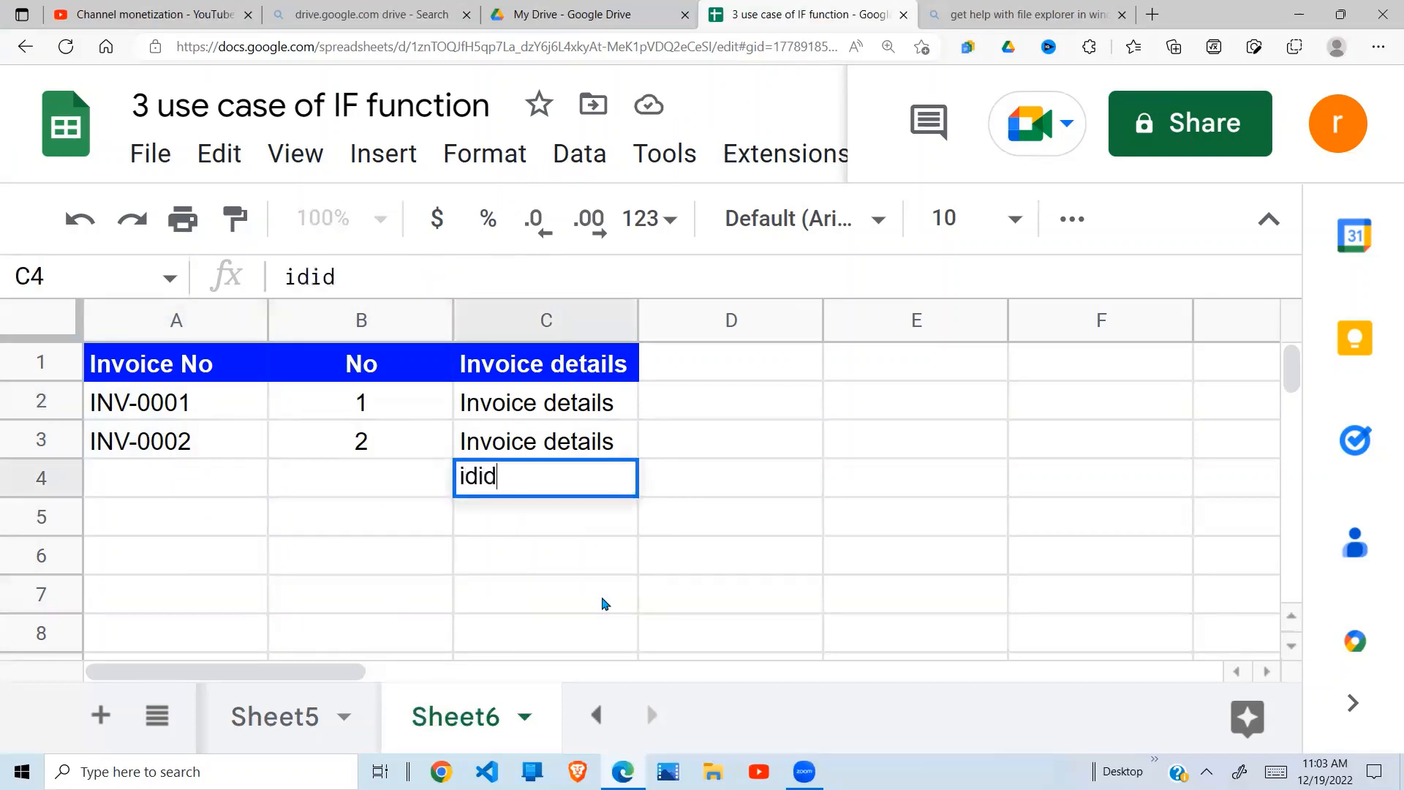
key("Return")
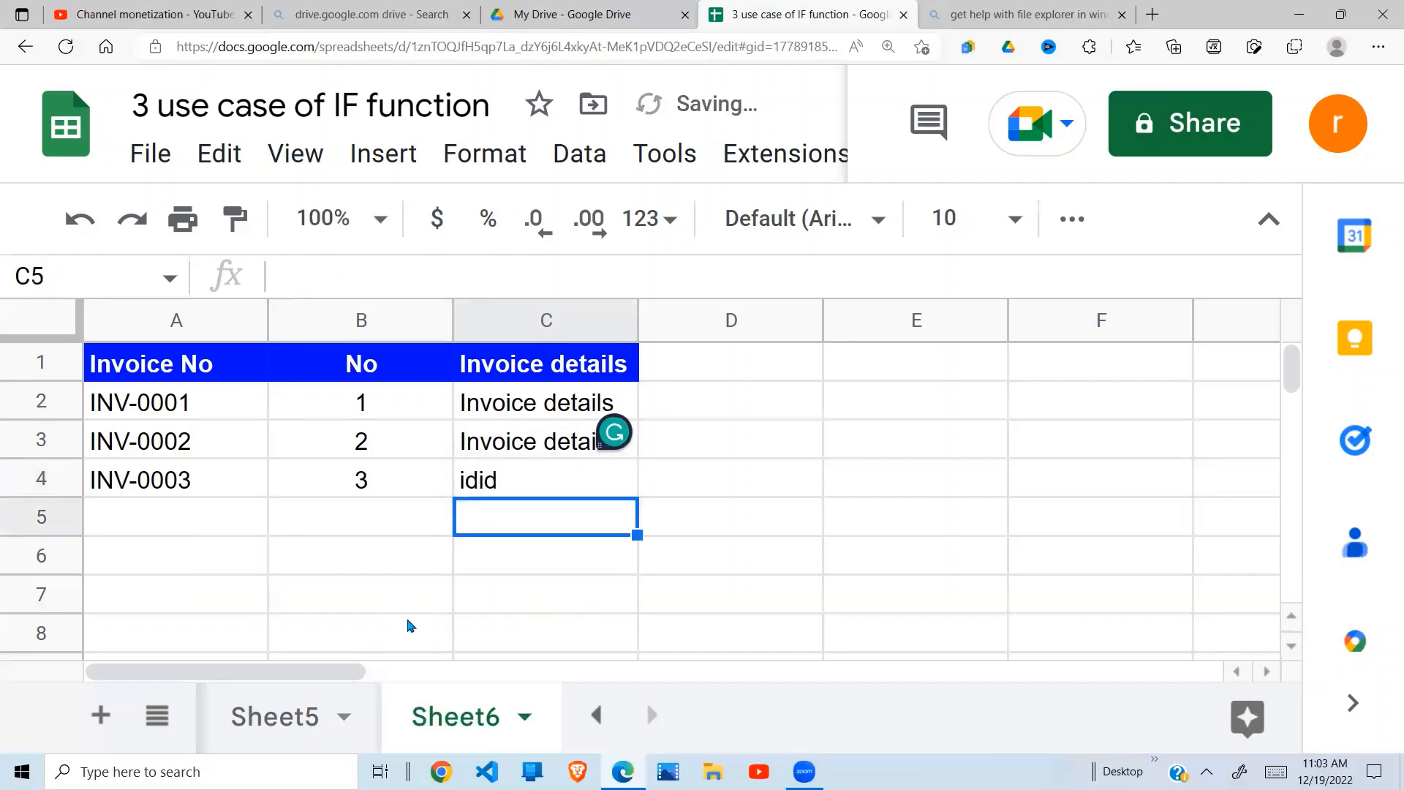
type("tsy")
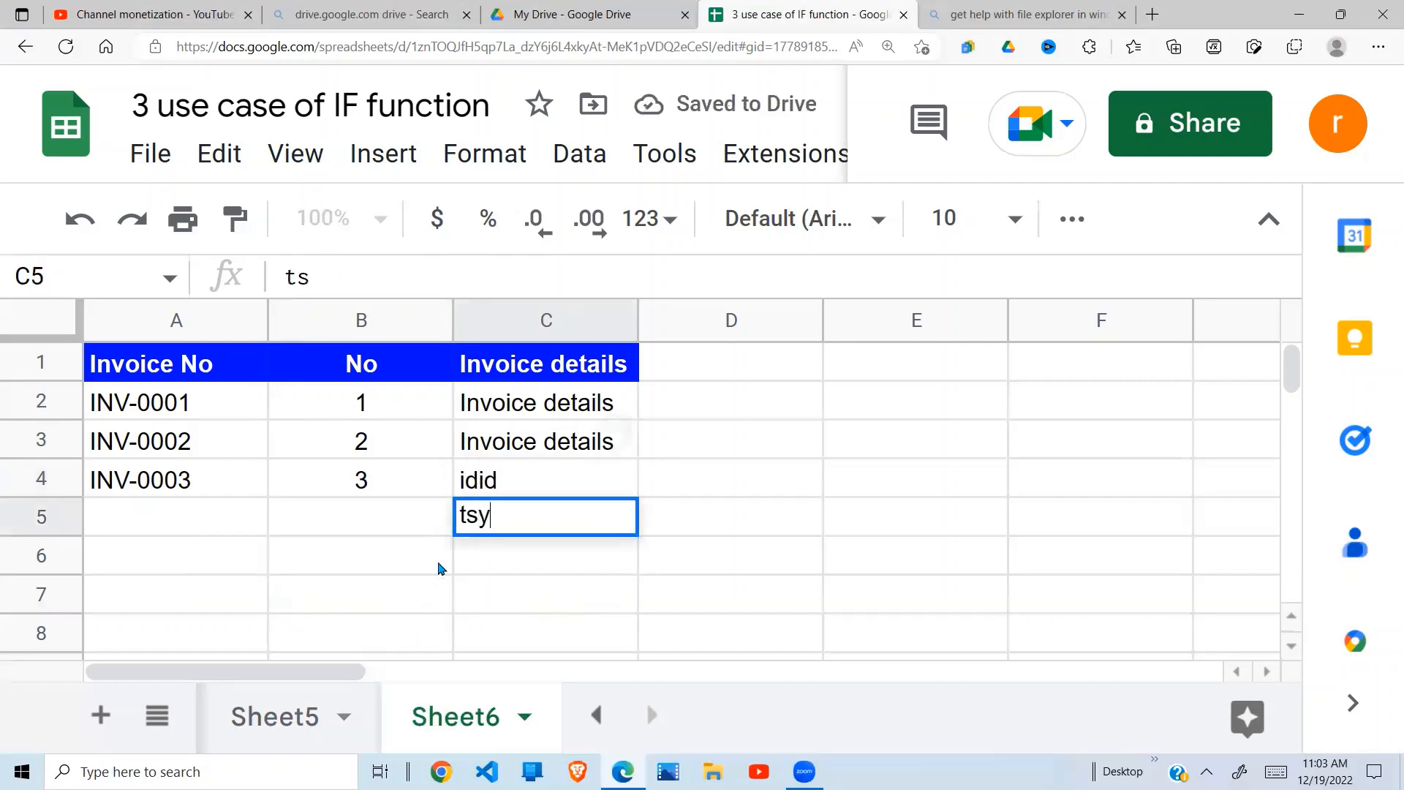
key("Return")
type("ysysys")
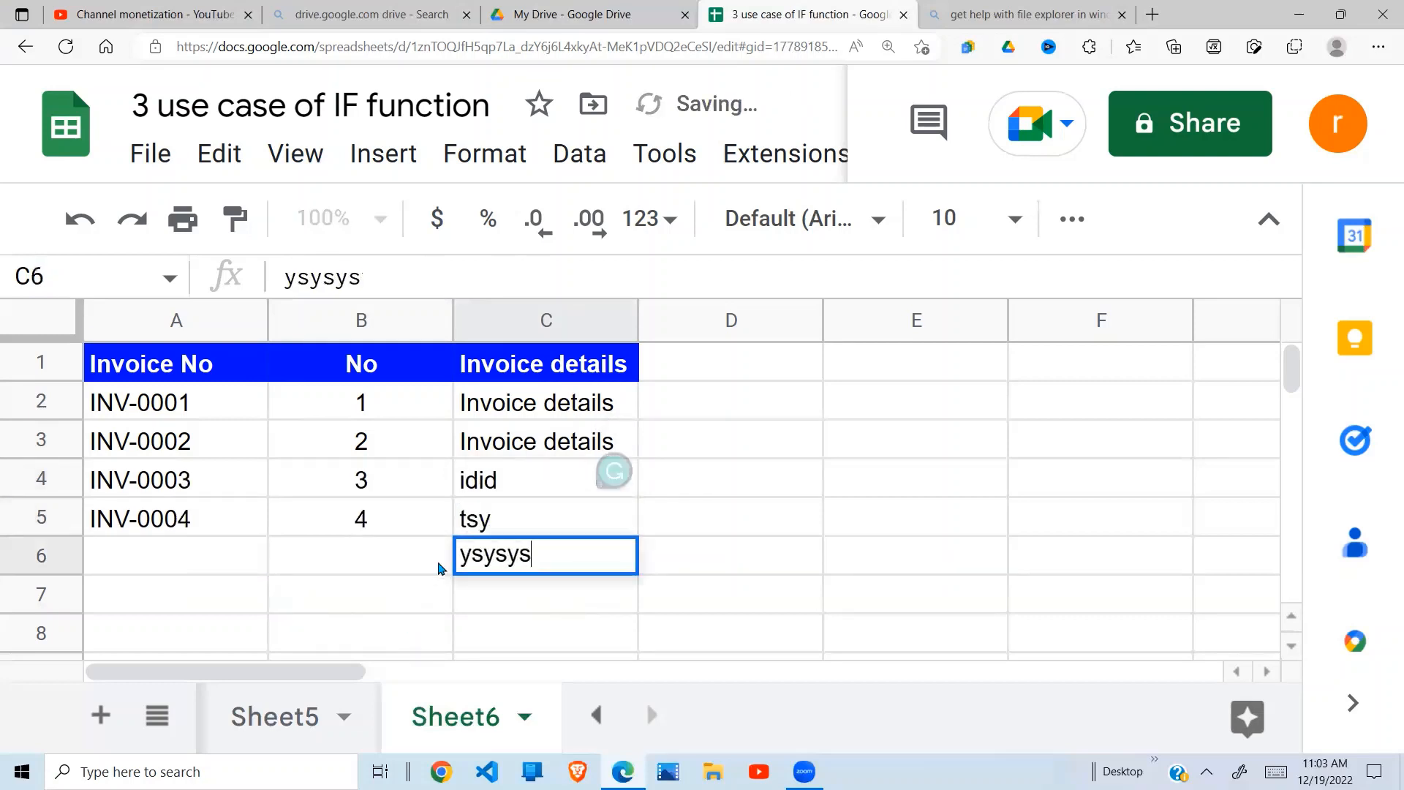
key("Return")
- Delete the test invoice details from C4:C6
left_click_drag(520, 497, 520, 559)
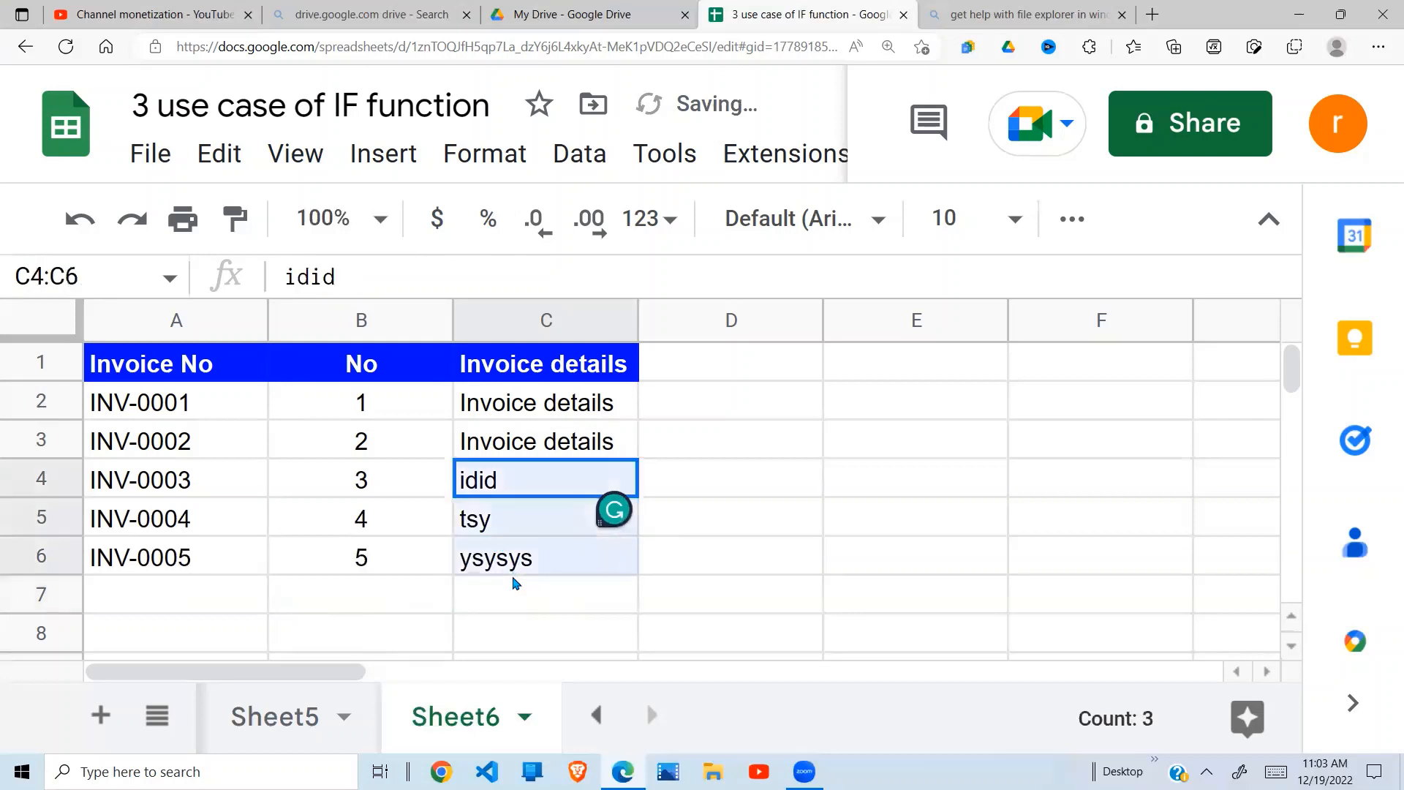
left_click(536, 530)
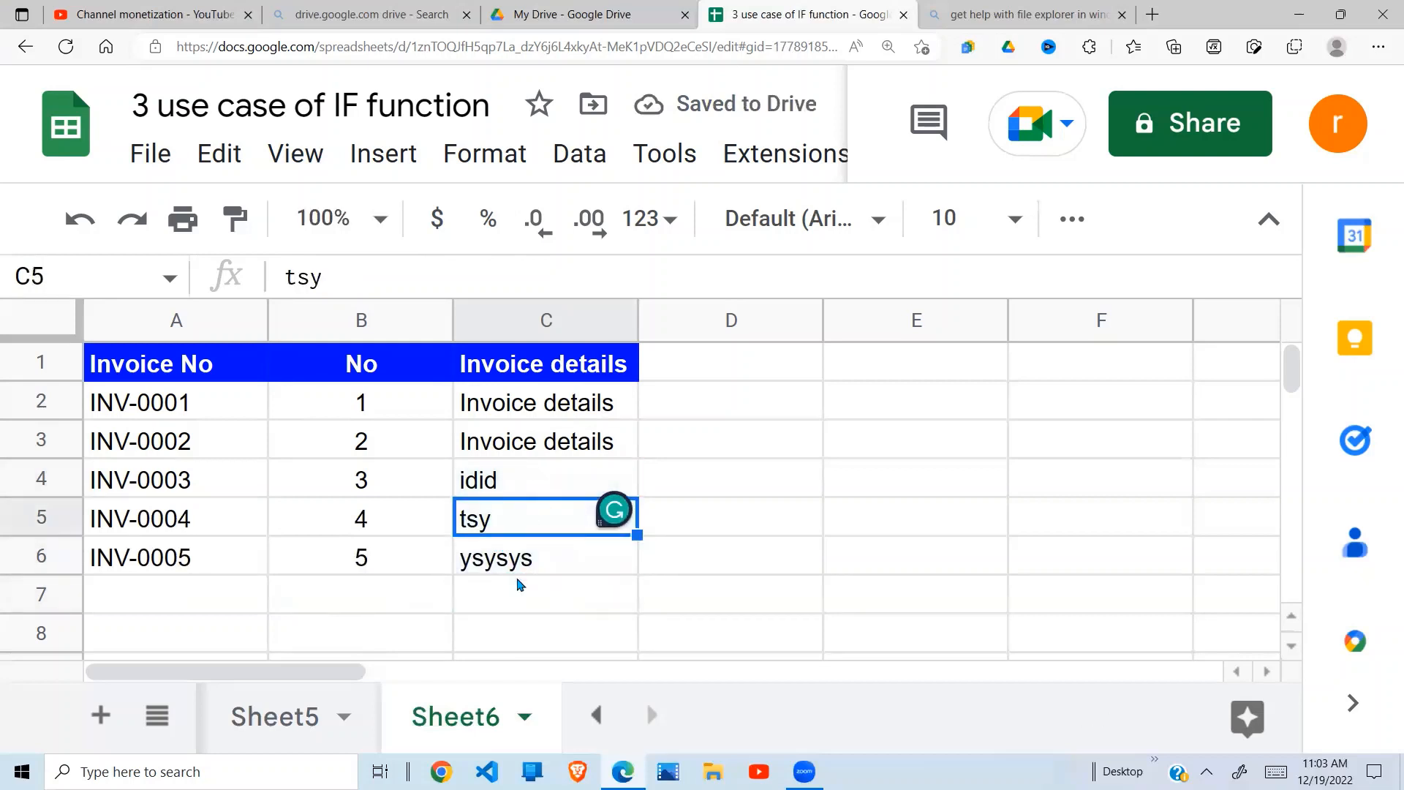
left_click(539, 563)
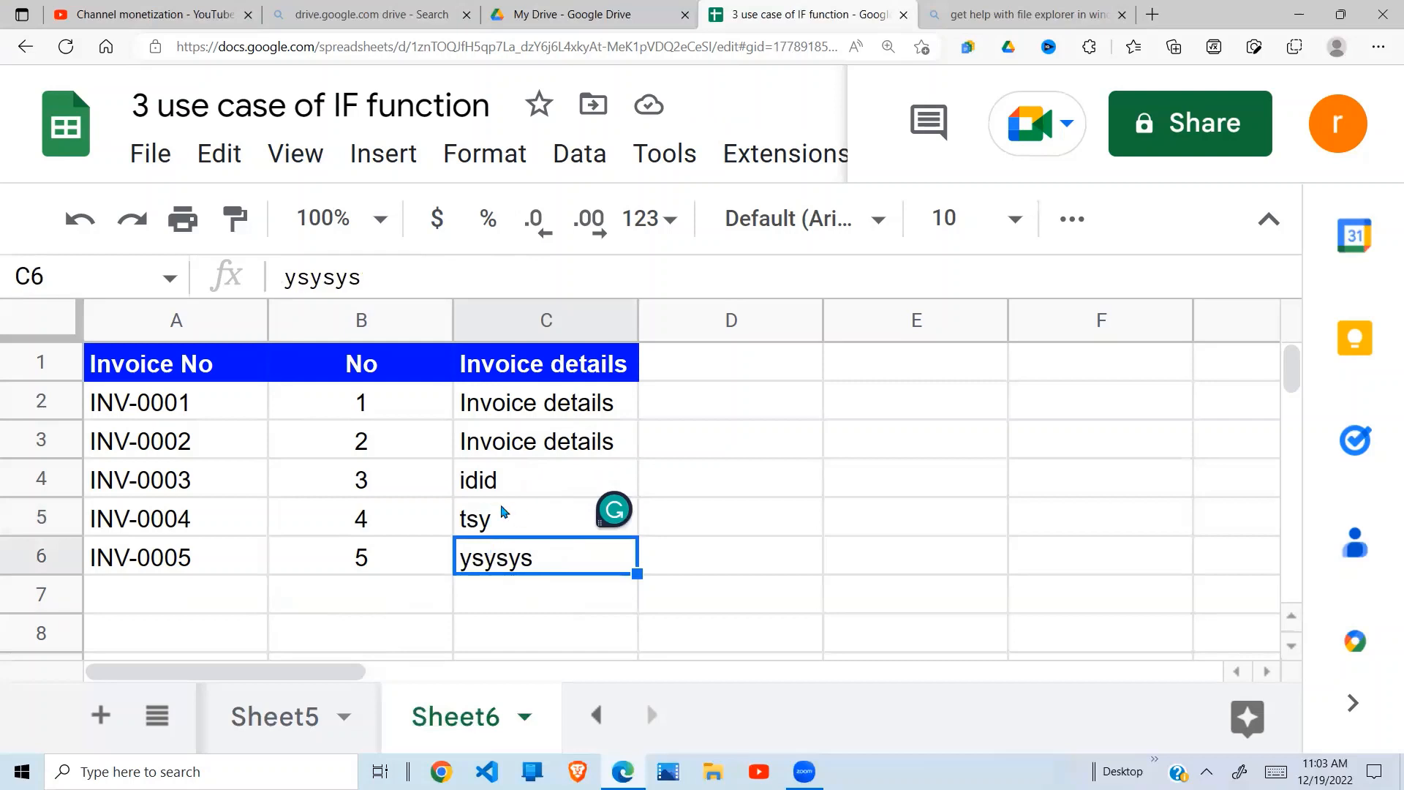
left_click_drag(534, 448, 524, 572)
left_click(527, 558)
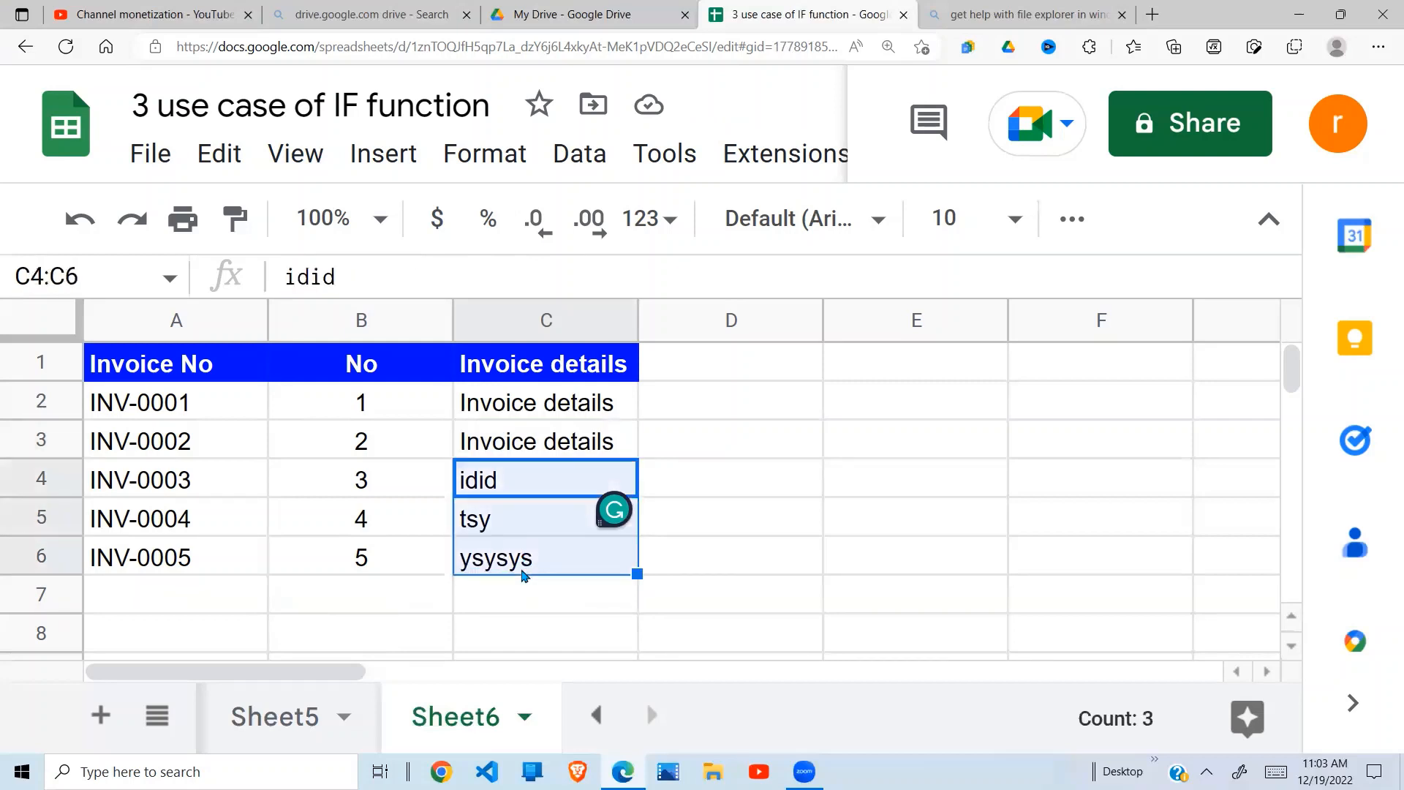
key("Delete")
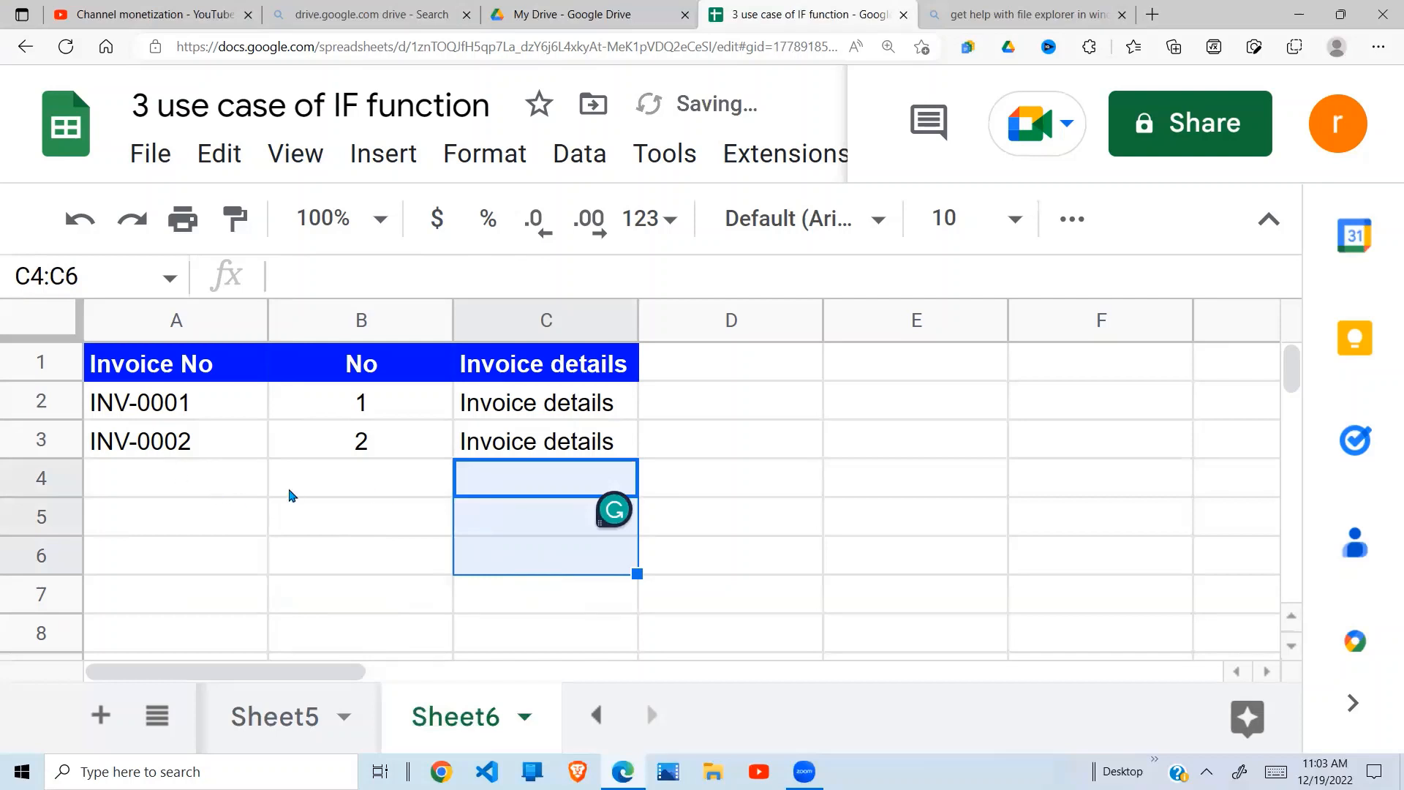